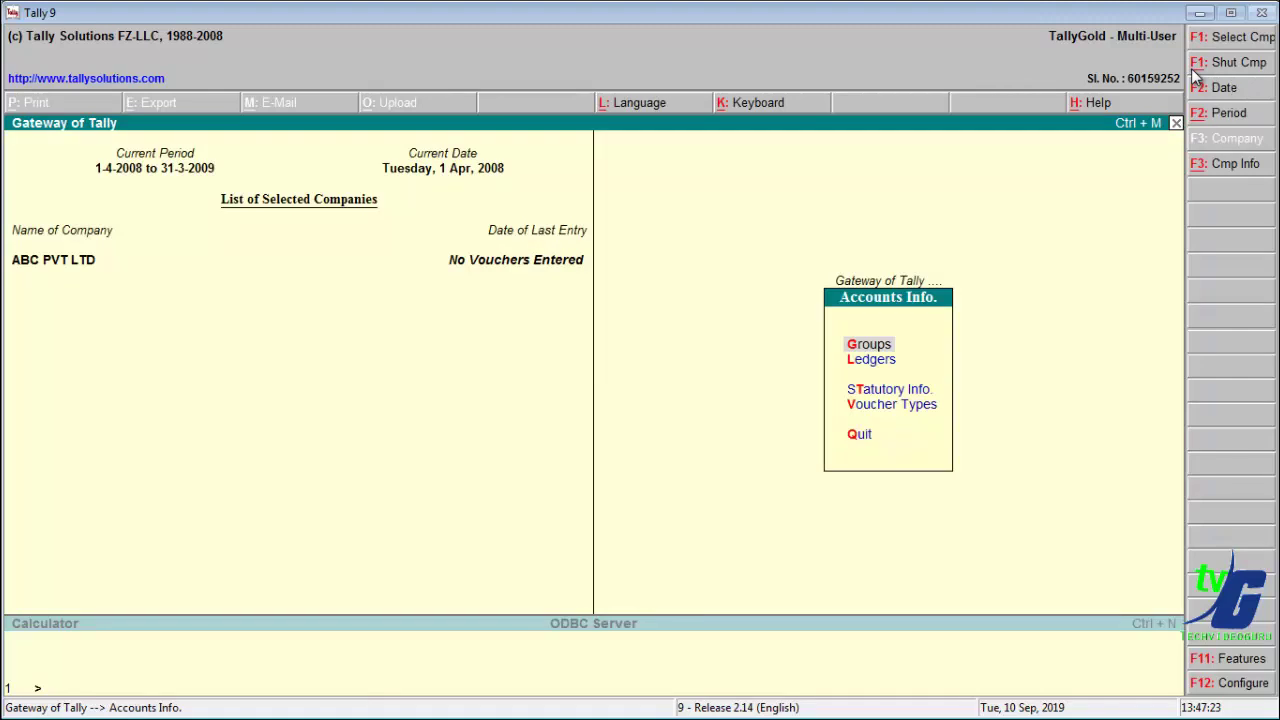
Step: Open the form for creating a single account group in ABC PVT LTD
{"action": "key", "text": "Down"}
{"action": "key", "text": "Up"}
{"action": "key", "text": "Down"}
{"action": "key", "text": "Up"}
{"action": "key", "text": "Return"}
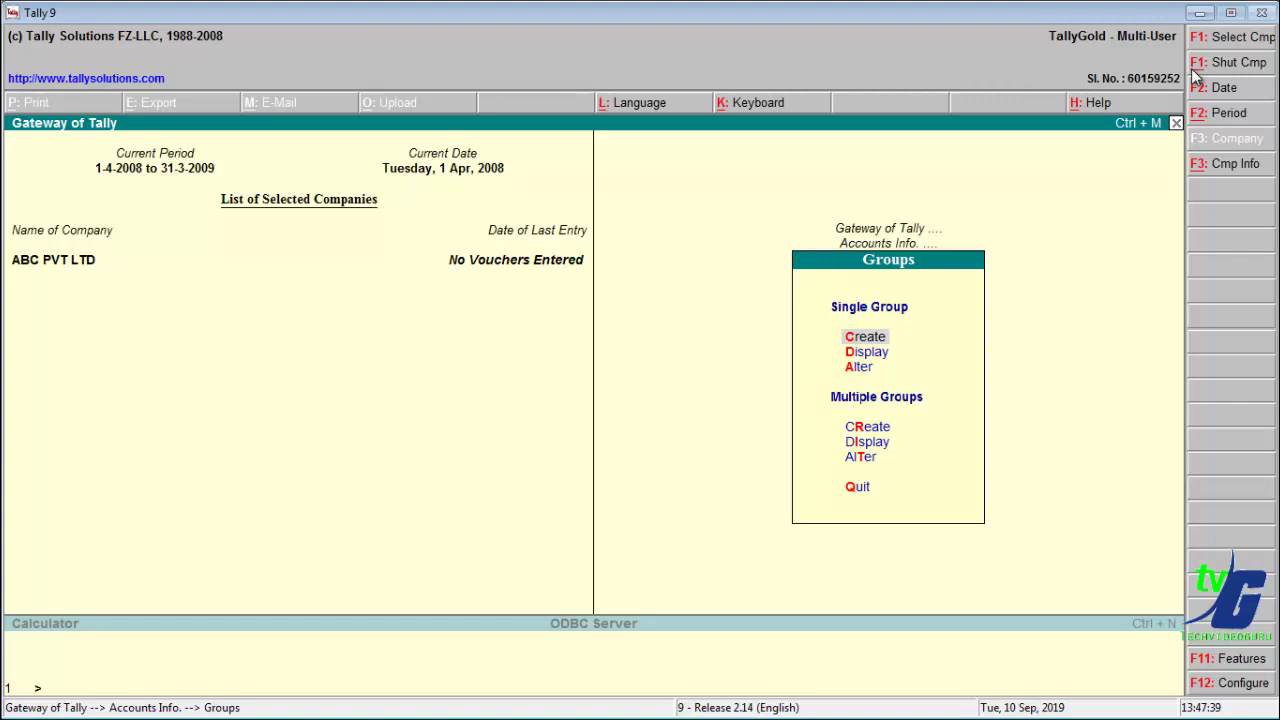
{"action": "key", "text": "Down"}
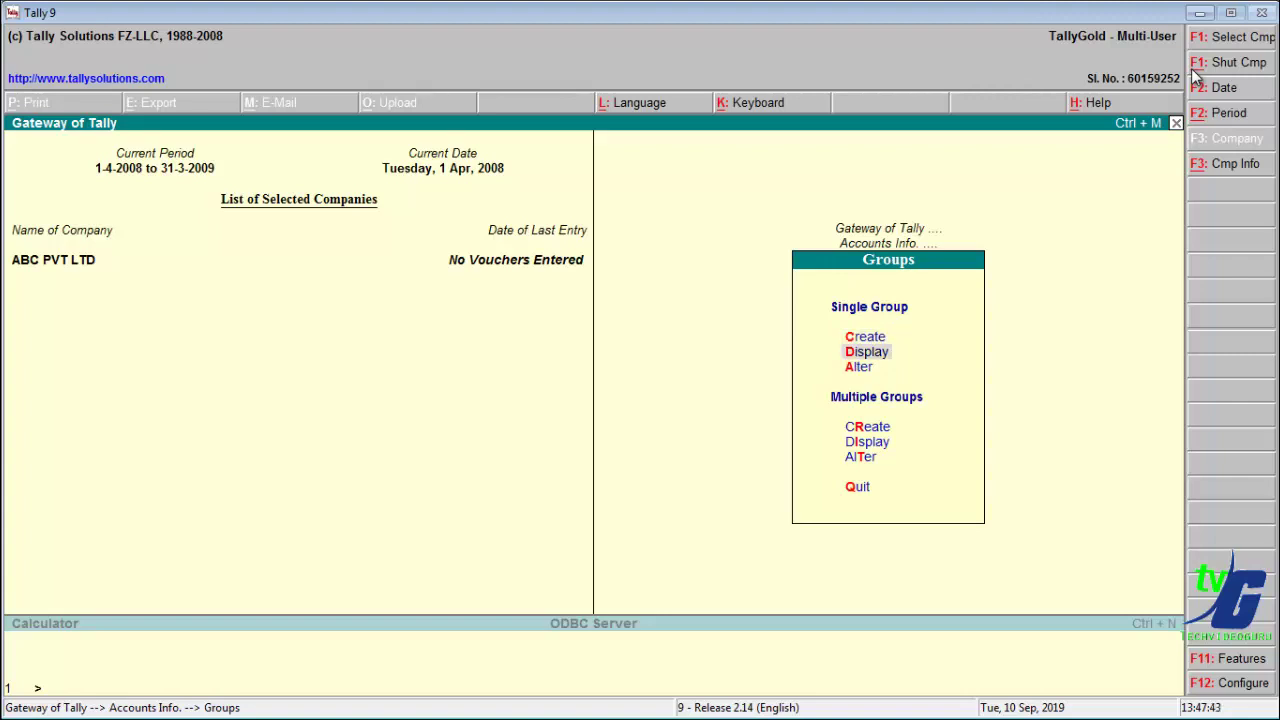
{"action": "key", "text": "Down"}
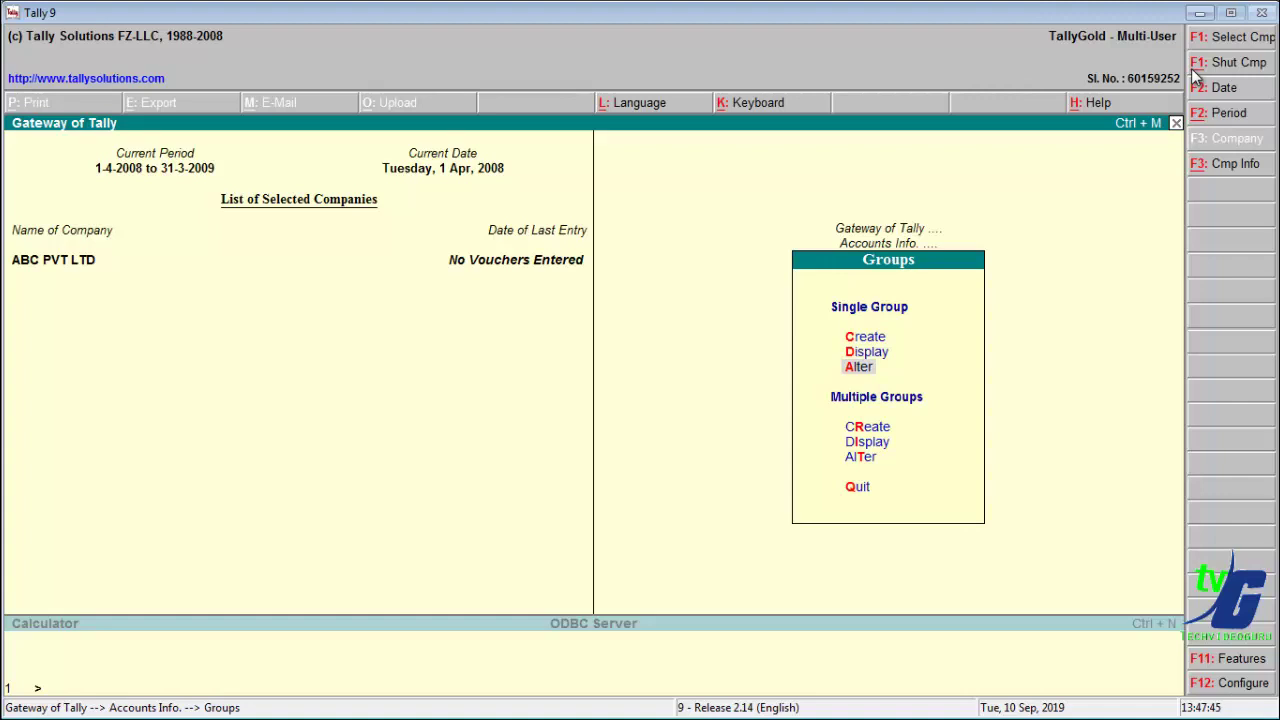
{"action": "key", "text": "Up"}
{"action": "key", "text": "Up"}
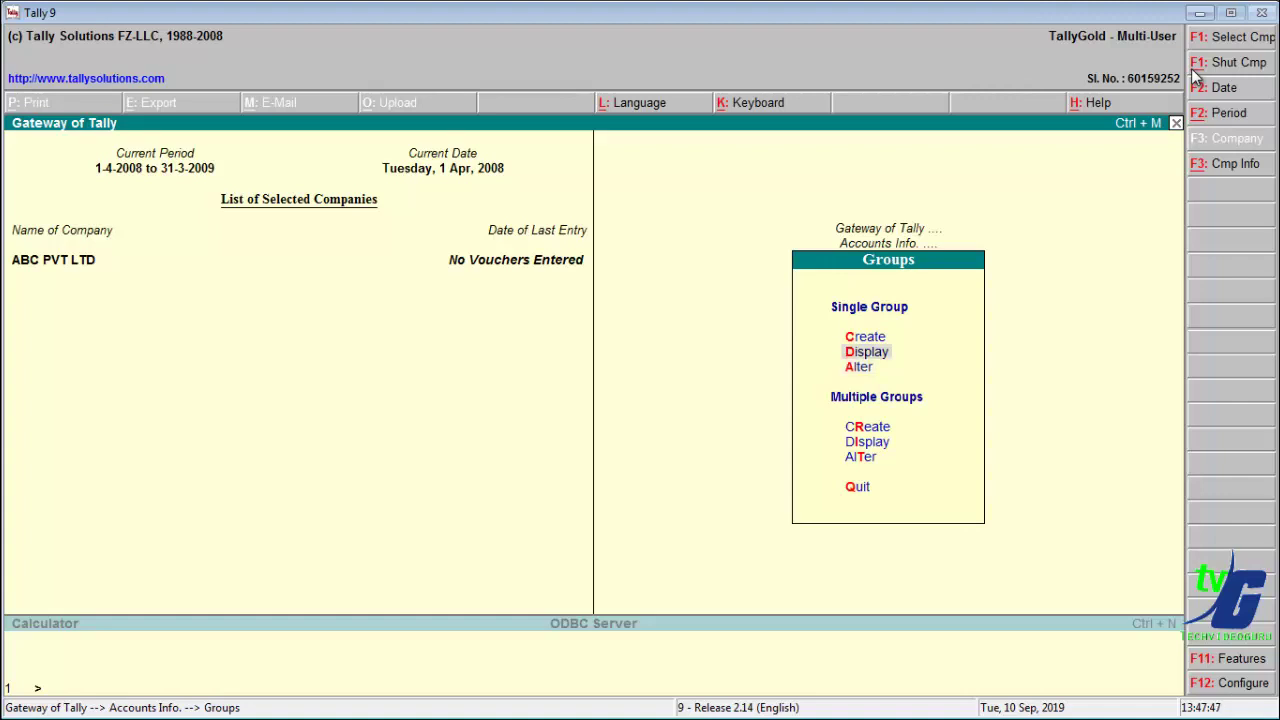
{"action": "key", "text": "Return"}
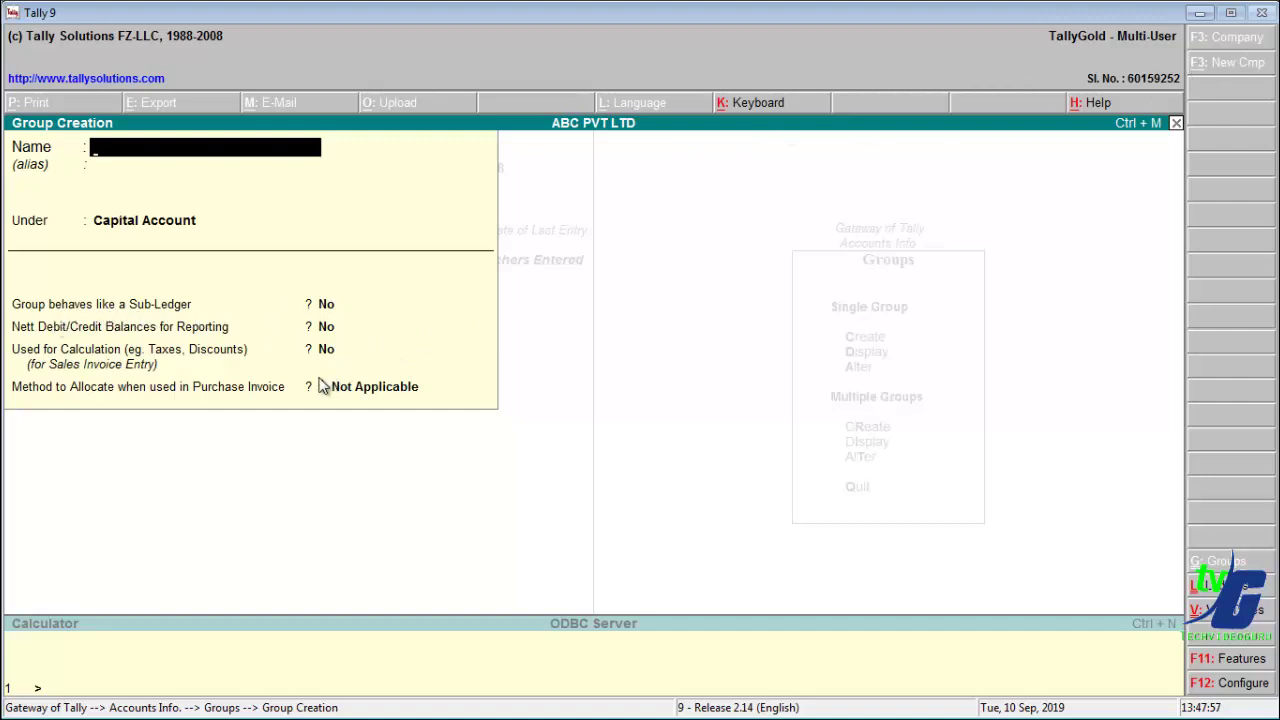
Step: Switch to the tally6.pdf notes in Adobe Reader, examine the menu path and sample Group Creation form, and return to Tally
{"action": "left_click", "coordinate": [1201, 13]}
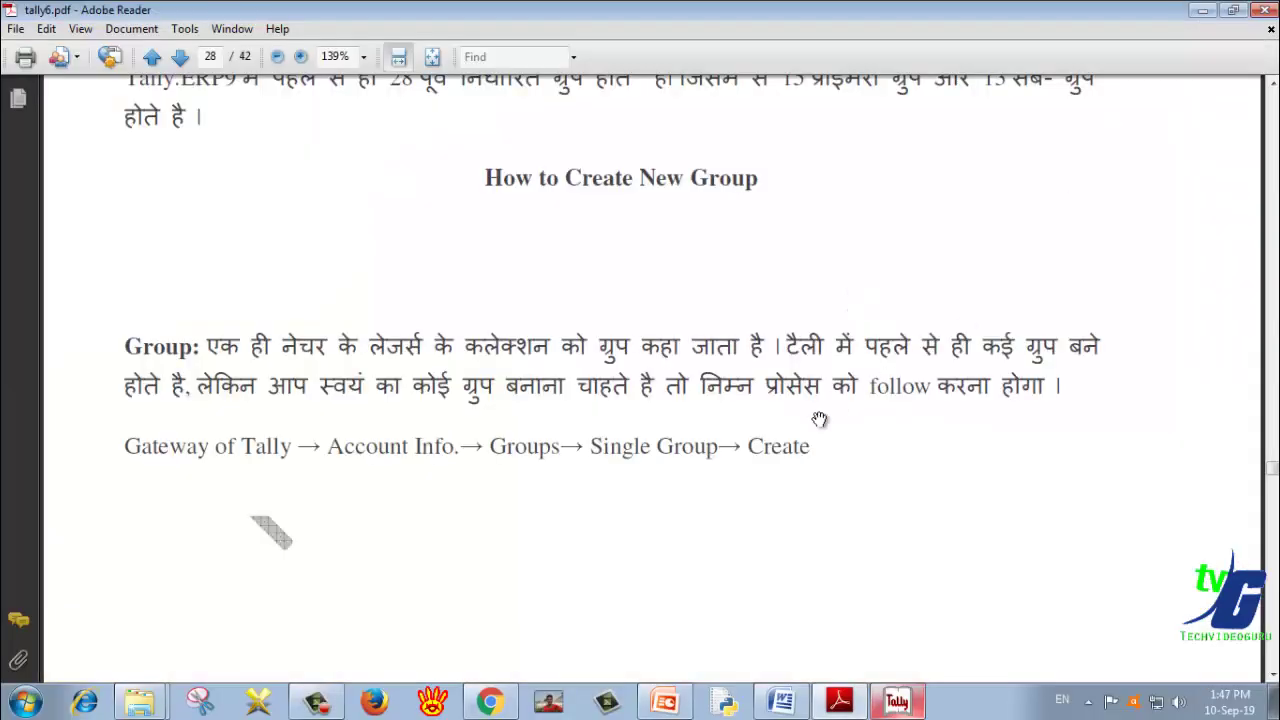
{"action": "scroll", "coordinate": [820, 417], "scroll_direction": "down", "scroll_amount": 15}
{"action": "scroll", "coordinate": [760, 442], "scroll_direction": "down", "scroll_amount": 3}
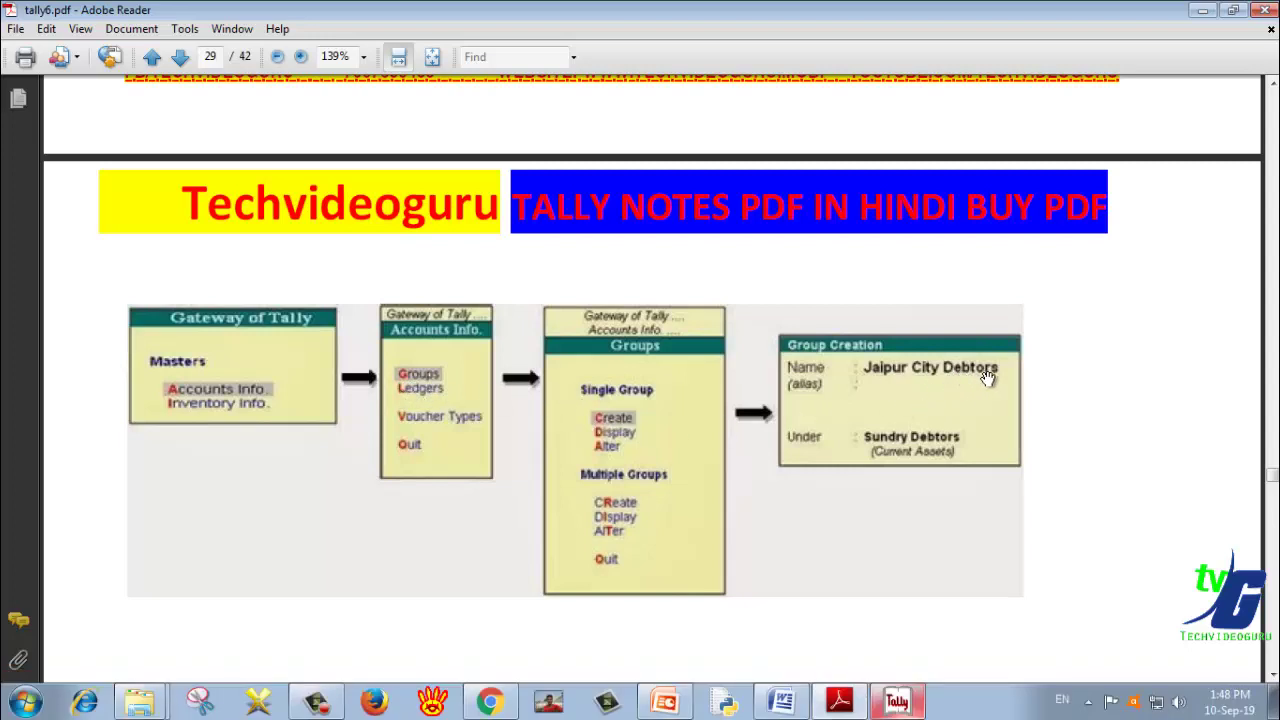
{"action": "scroll", "coordinate": [923, 362], "scroll_direction": "down", "scroll_amount": 1}
{"action": "scroll", "coordinate": [850, 380], "scroll_direction": "down", "scroll_amount": 7}
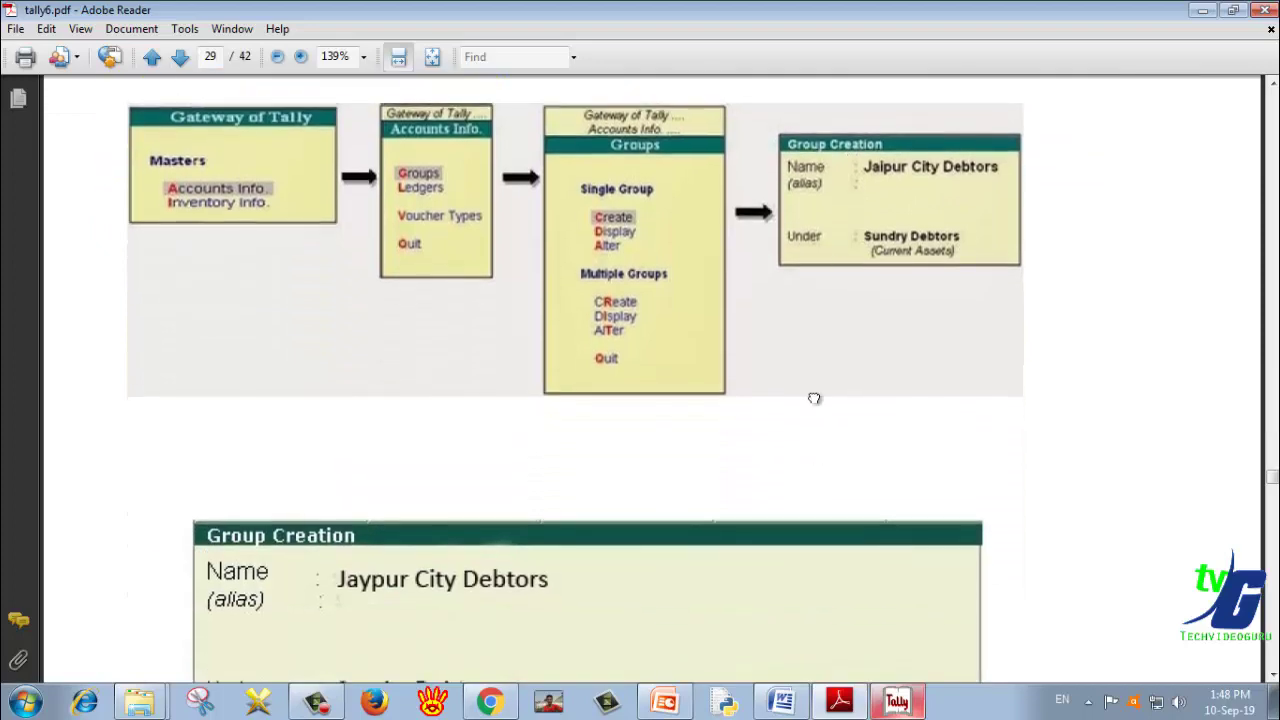
{"action": "scroll", "coordinate": [747, 389], "scroll_direction": "down", "scroll_amount": 1}
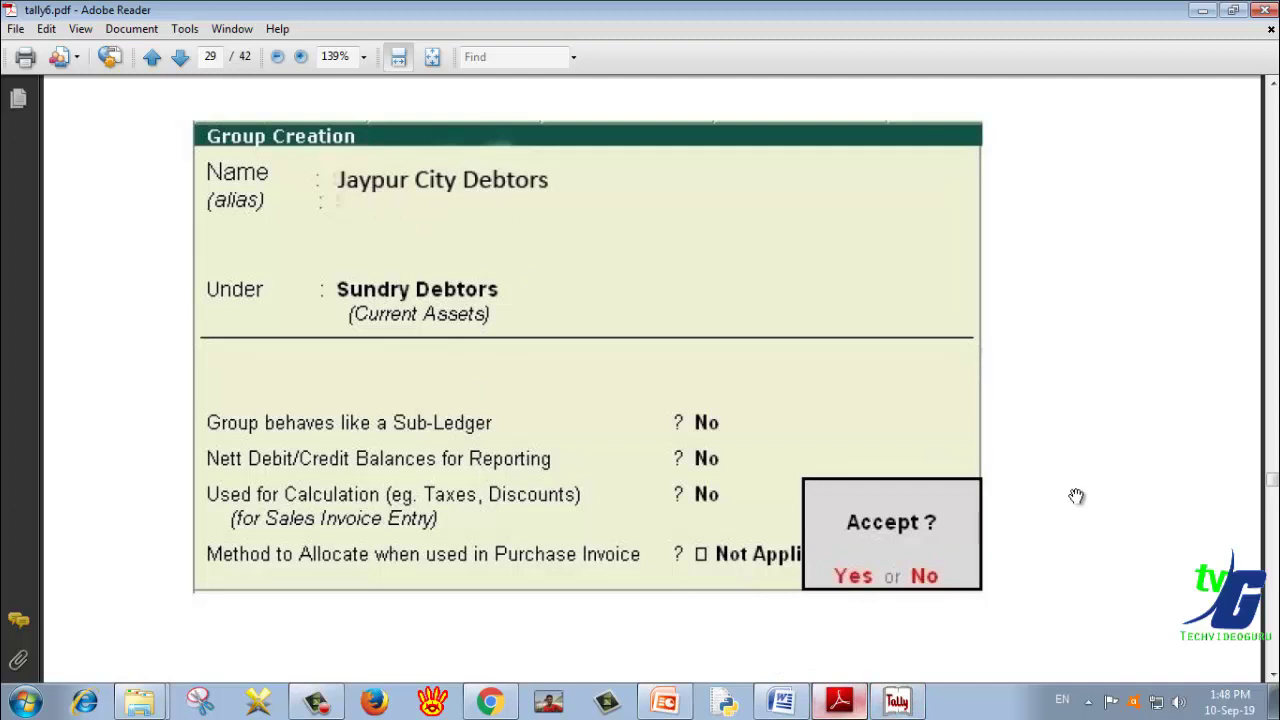
{"action": "left_click", "coordinate": [897, 688]}
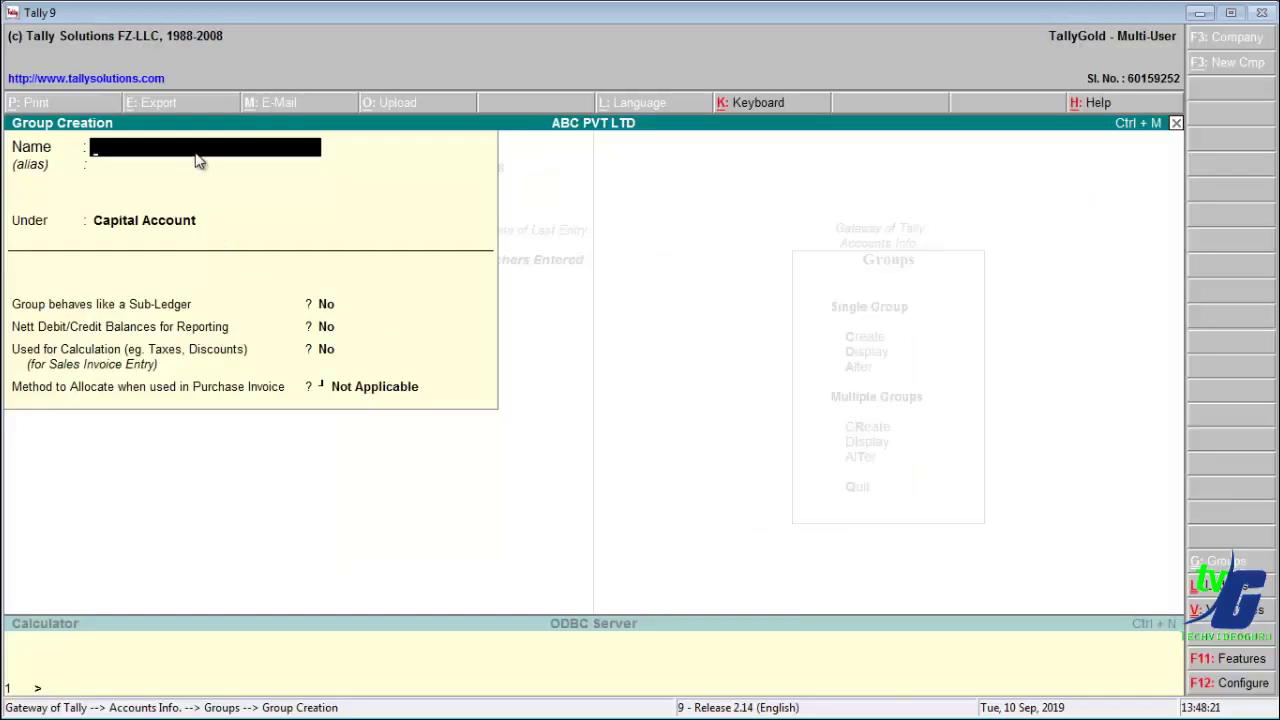
Step: Name the new group DELHI CITY DESTRIBUTOR and leave its alias blank
{"action": "type", "text": "DELHI CITU"}
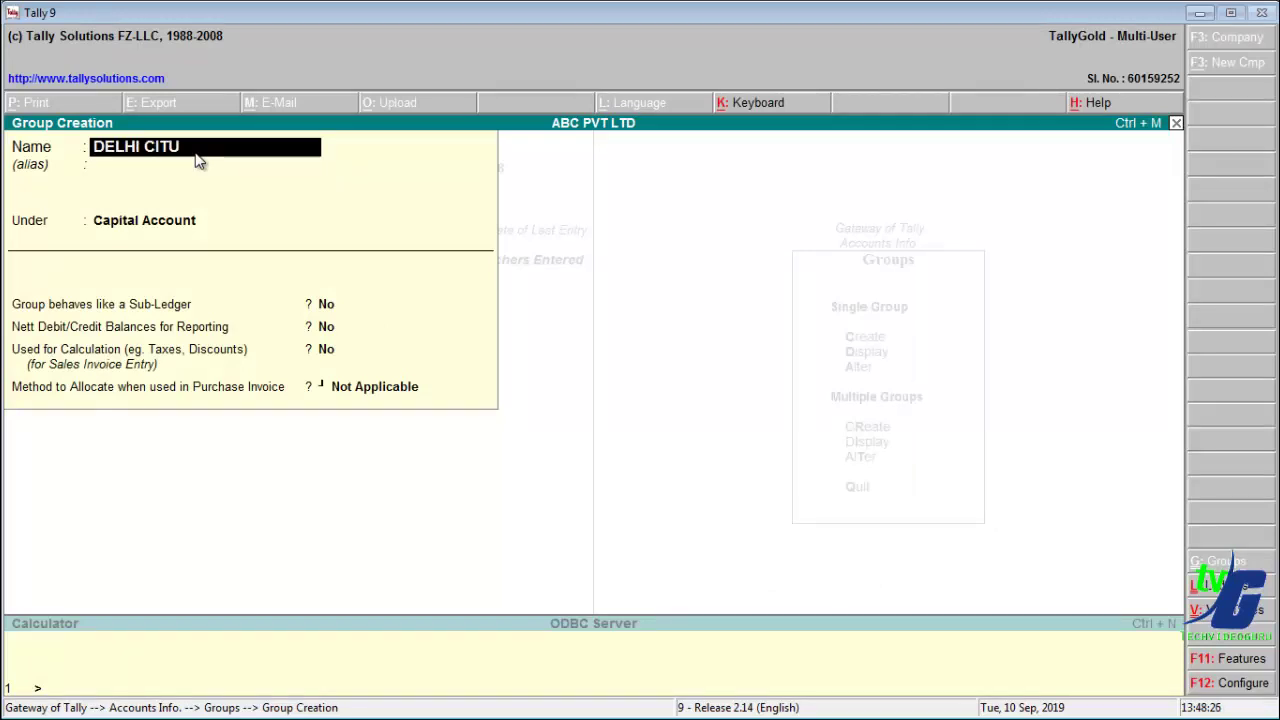
{"action": "key", "text": "BackSpace"}
{"action": "type", "text": "Y DESTRIBUTOR"}
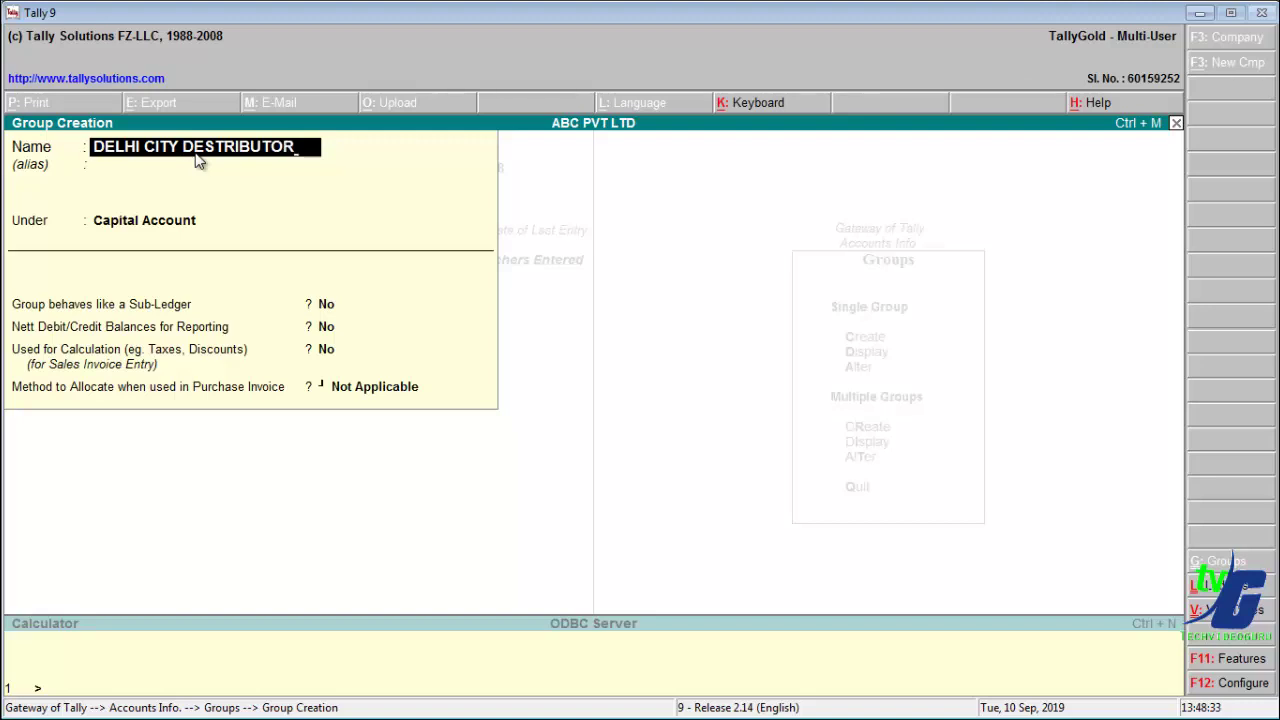
{"action": "key", "text": "Return"}
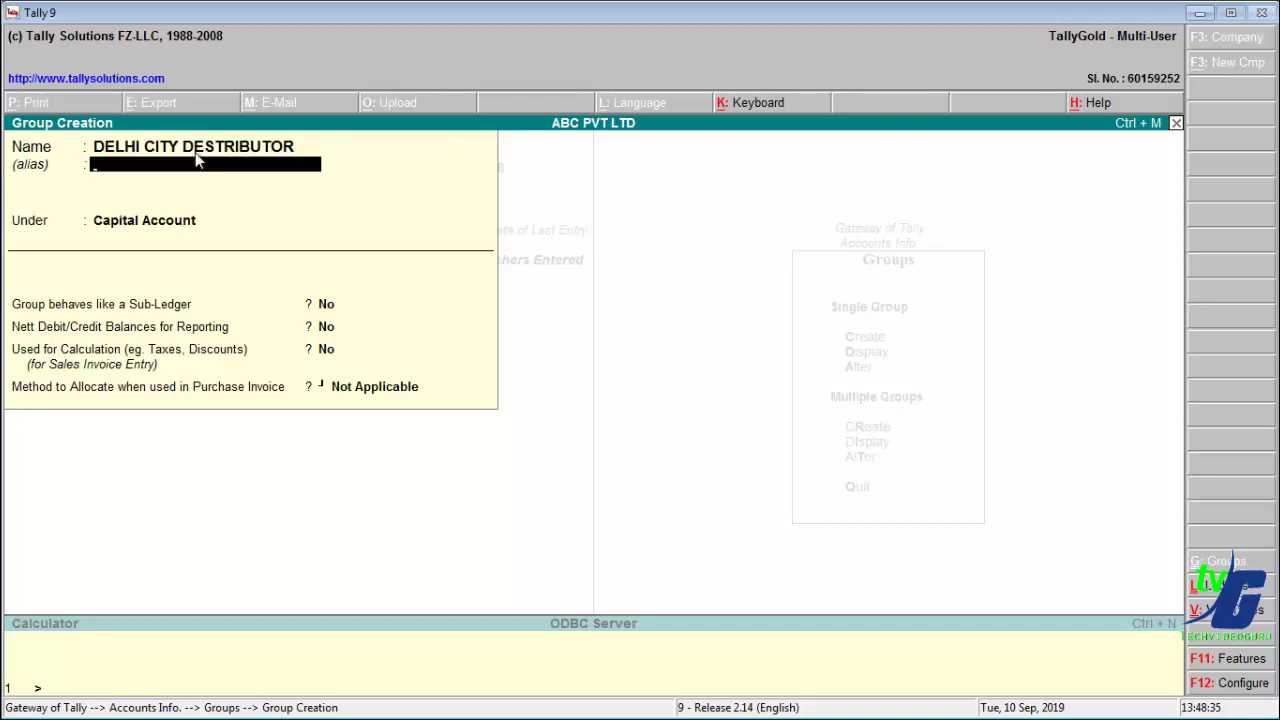
{"action": "key", "text": "Return"}
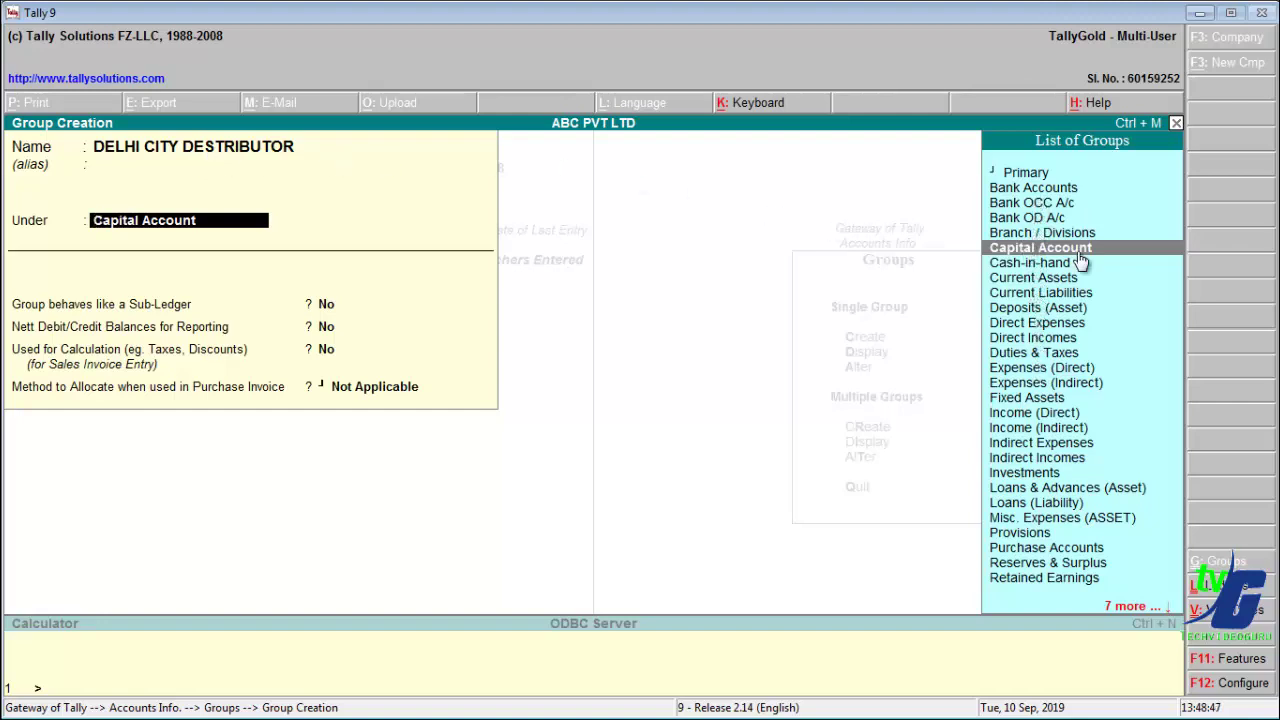
Step: Check the parent group and options of the sample group in the Adobe Reader notes, then return to Tally
{"action": "left_click", "coordinate": [1199, 12]}
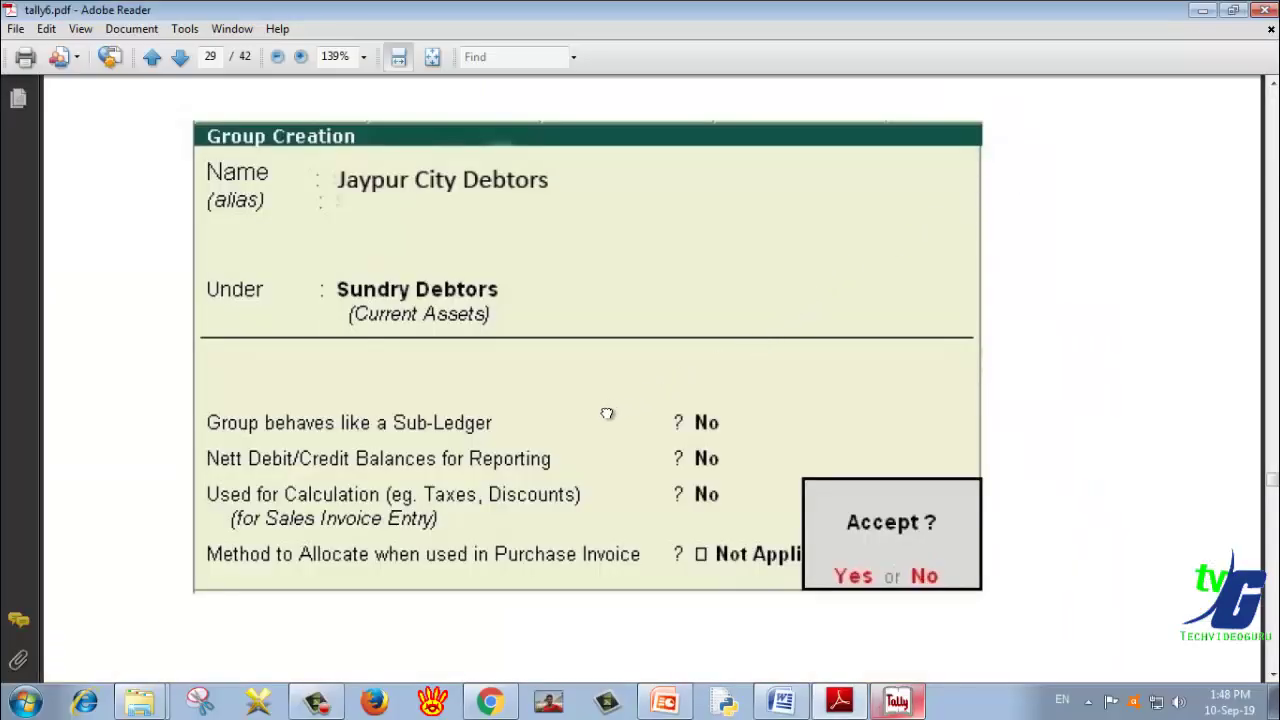
{"action": "left_click_drag", "start_coordinate": [607, 411], "coordinate": [607, 389]}
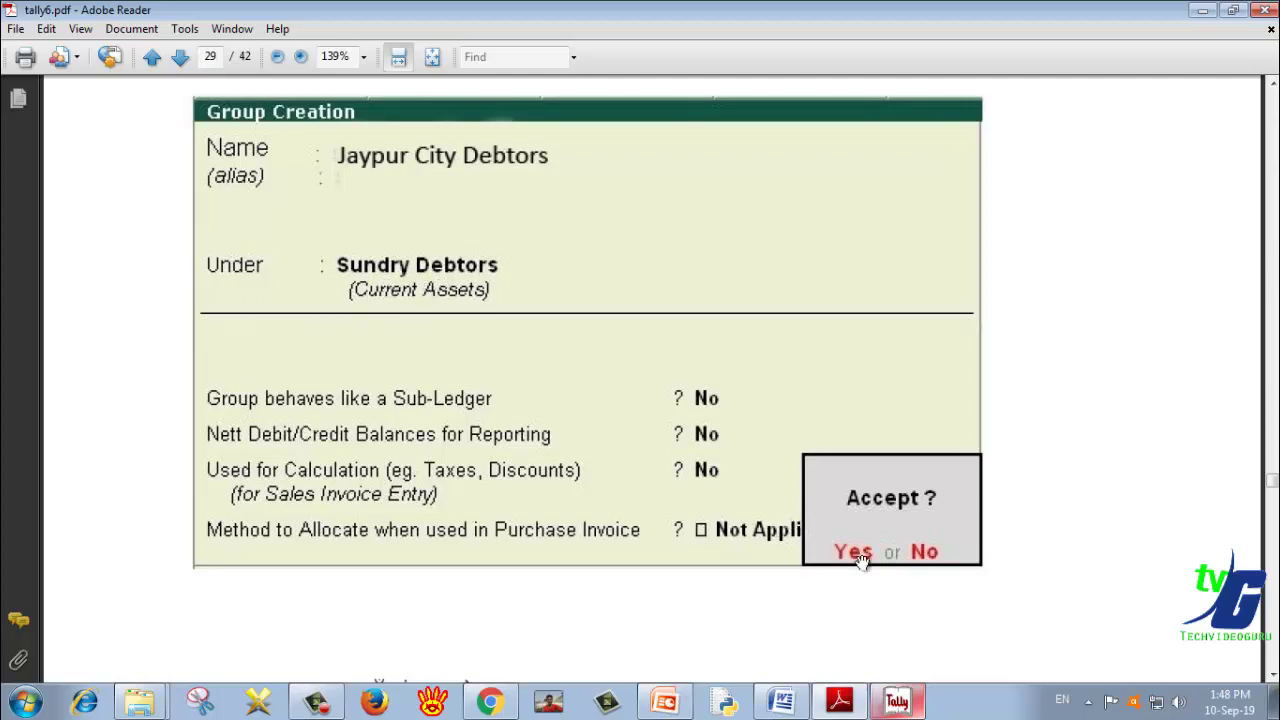
{"action": "left_click", "coordinate": [898, 702]}
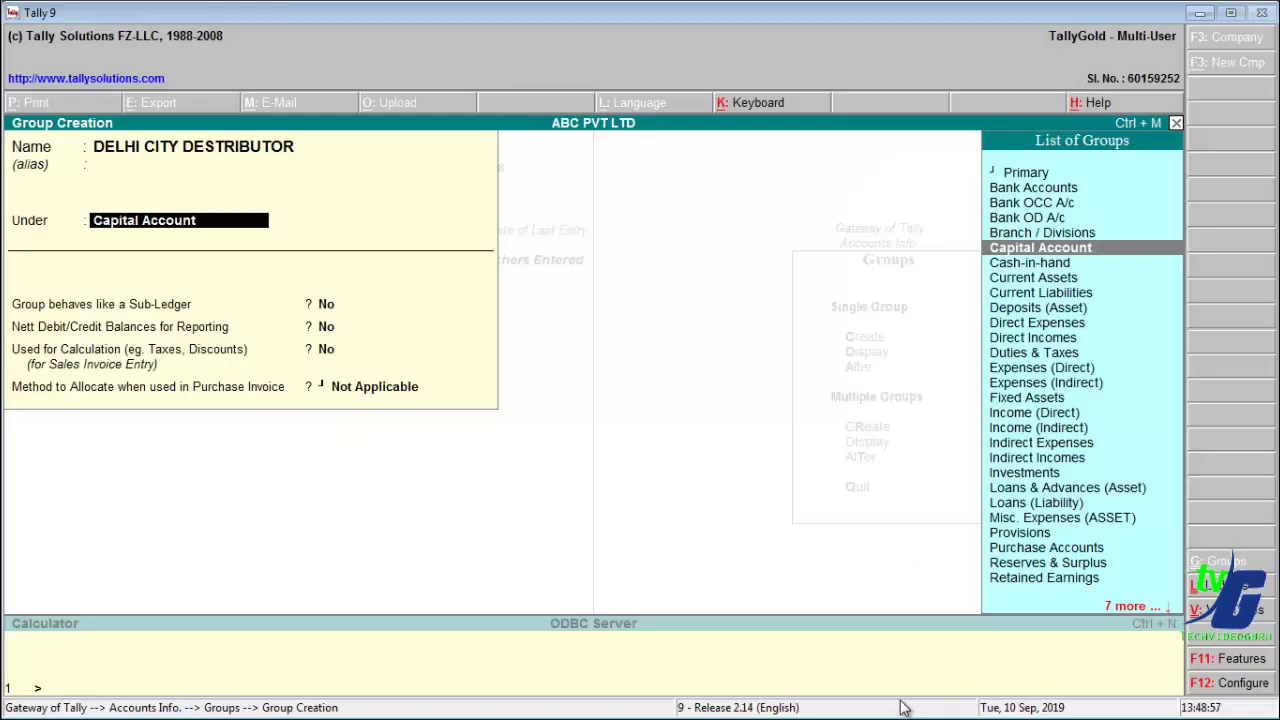
Step: Place the new group under Sundry Debtors
{"action": "key", "text": "Down"}
{"action": "key", "text": "Down"}
{"action": "key", "text": "Down"}
{"action": "key", "text": "Down"}
{"action": "key", "text": "Down"}
{"action": "key", "text": "Down"}
{"action": "key", "text": "Down"}
{"action": "key", "text": "Down"}
{"action": "key", "text": "Down"}
{"action": "key", "text": "Down"}
{"action": "key", "text": "Down"}
{"action": "key", "text": "Down"}
{"action": "key", "text": "Down"}
{"action": "key", "text": "Down"}
{"action": "key", "text": "Down"}
{"action": "key", "text": "Down"}
{"action": "key", "text": "Down"}
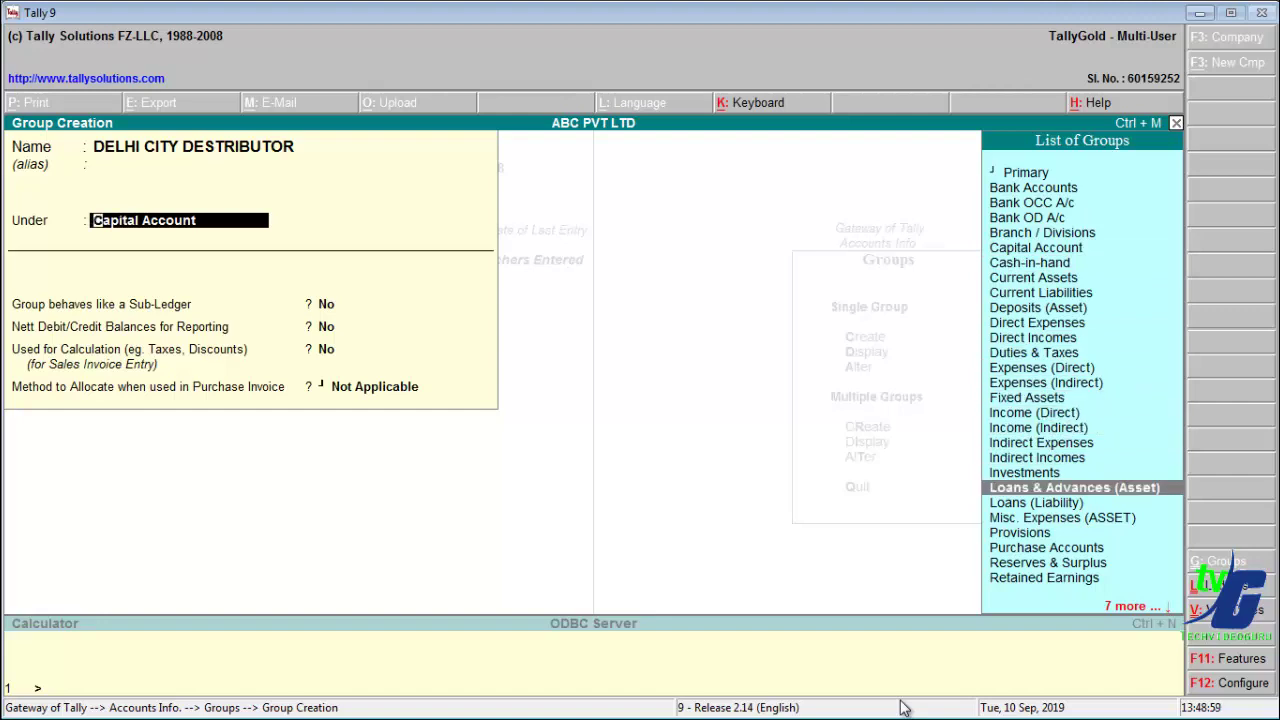
{"action": "key", "text": "Down"}
{"action": "key", "text": "Down"}
{"action": "key", "text": "Down"}
{"action": "key", "text": "Down"}
{"action": "key", "text": "Down"}
{"action": "key", "text": "Down"}
{"action": "key", "text": "Down"}
{"action": "key", "text": "Down"}
{"action": "key", "text": "Down"}
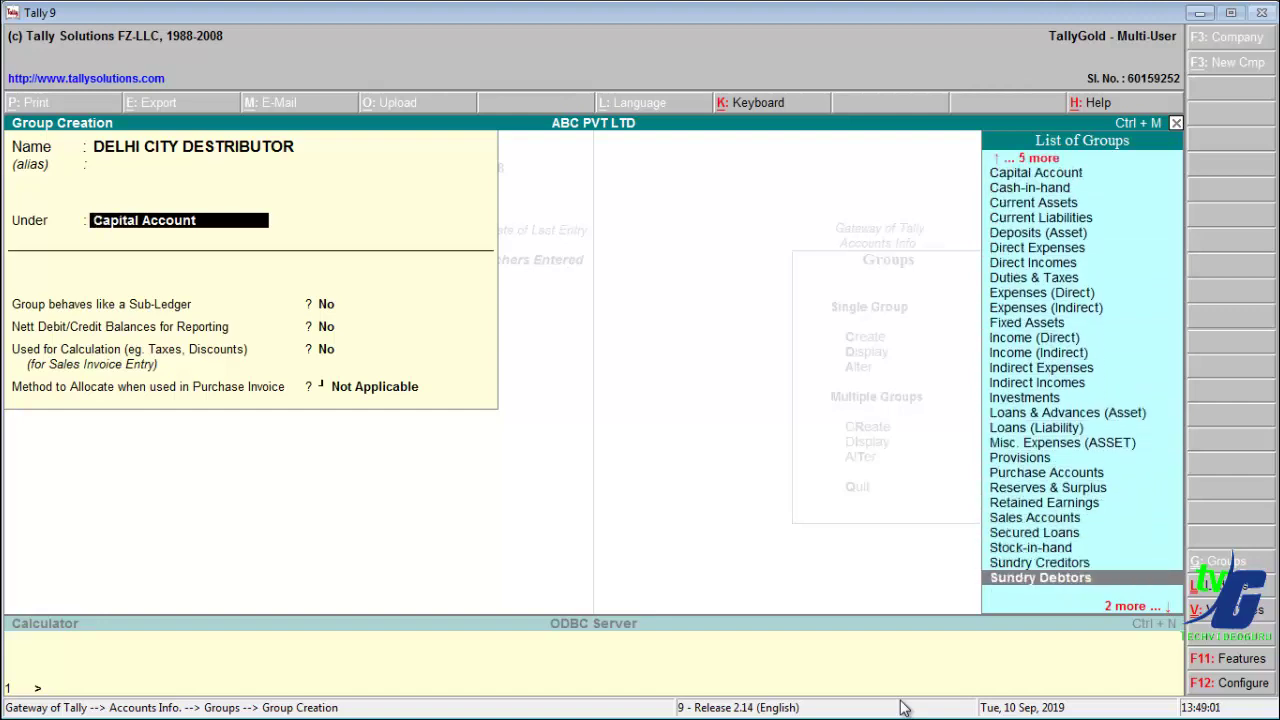
{"action": "key", "text": "Down"}
{"action": "key", "text": "Return"}
Step: Keep the sub-ledger, net balance and calculation options at No and the allocation method at Not Applicable, and save the group
{"action": "key", "text": "Return"}
{"action": "key", "text": "Return"}
{"action": "key", "text": "Return"}
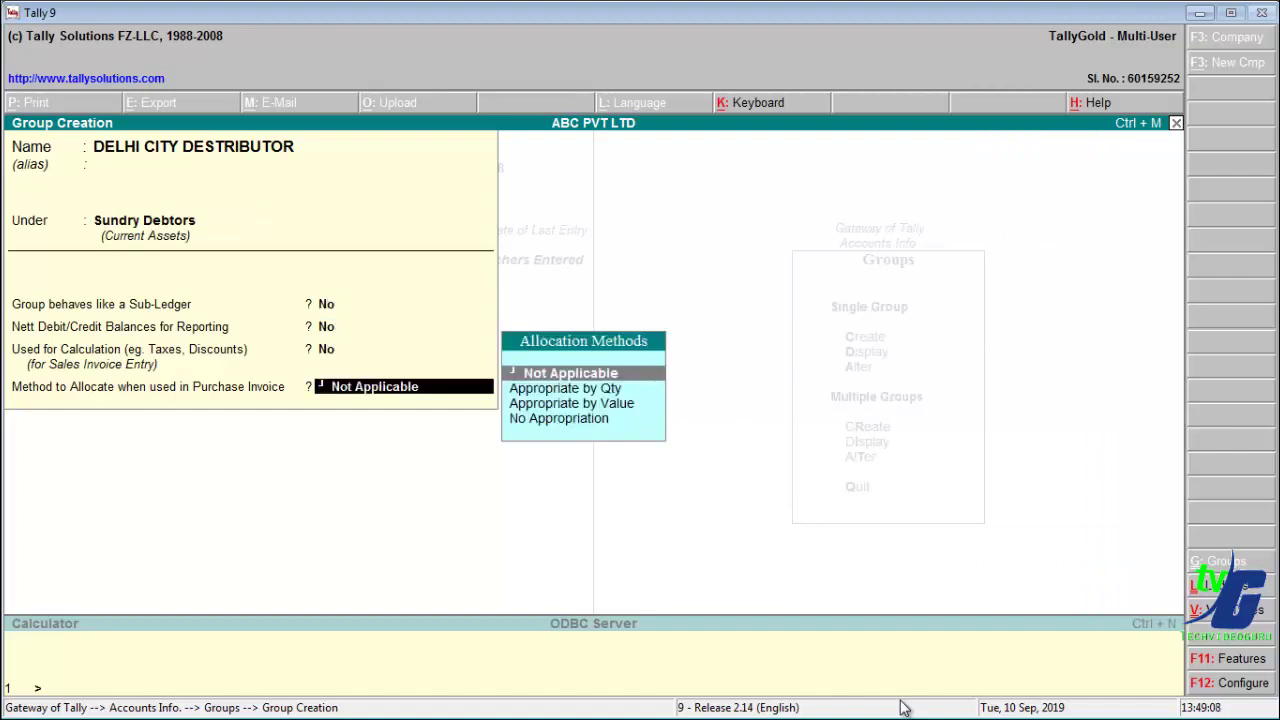
{"action": "key", "text": "Return"}
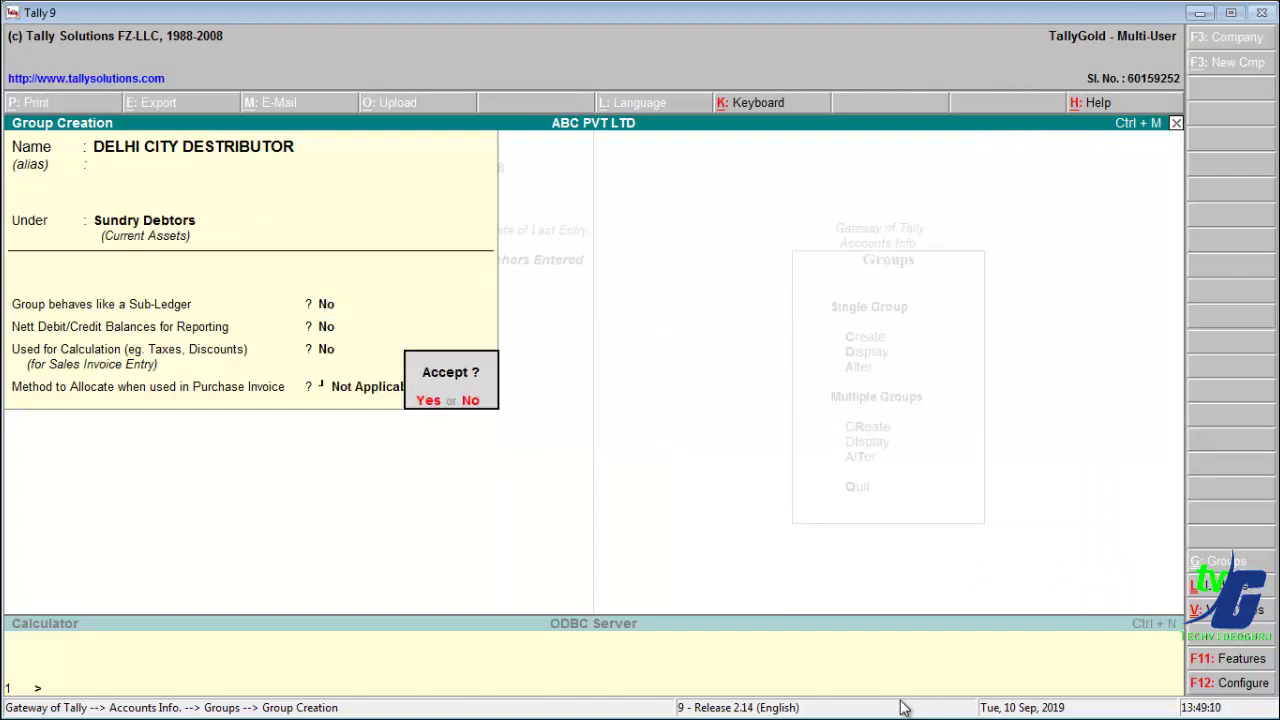
{"action": "key", "text": "Return"}
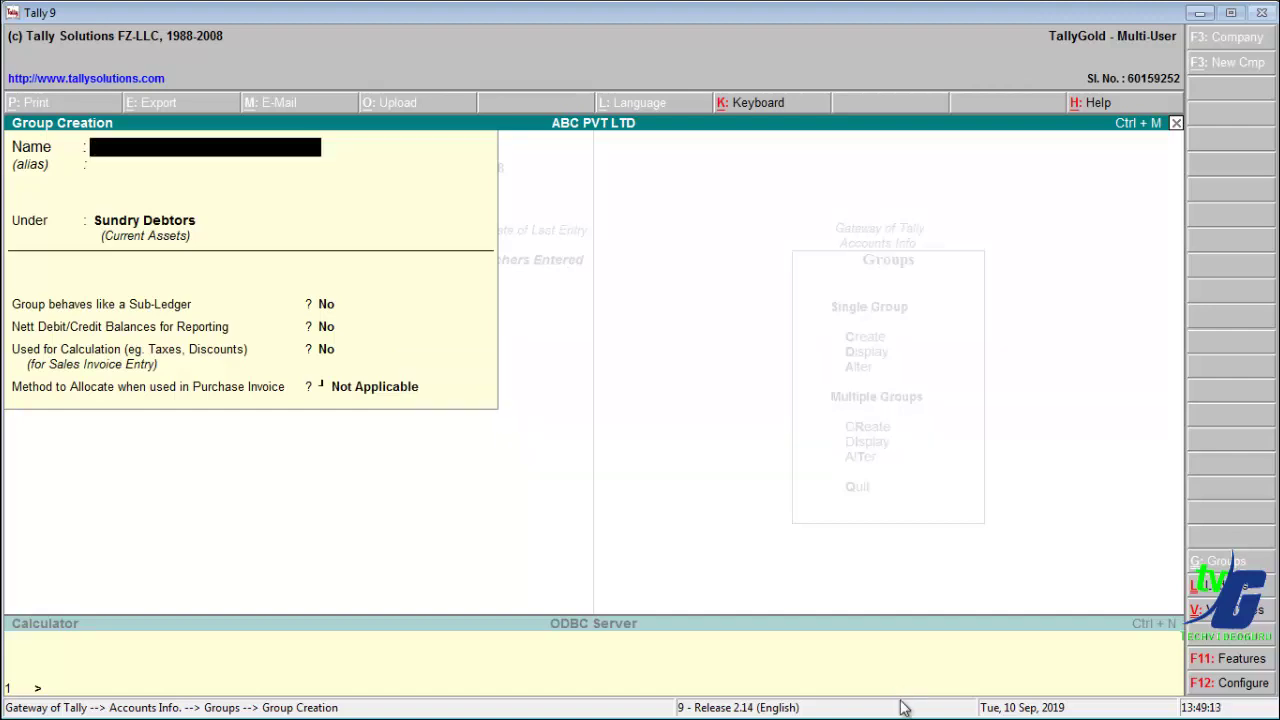
Step: Leave group creation and display the details of the single group DELHI CITY DESTRIBUTOR
{"action": "key", "text": "Escape"}
{"action": "key", "text": "Return"}
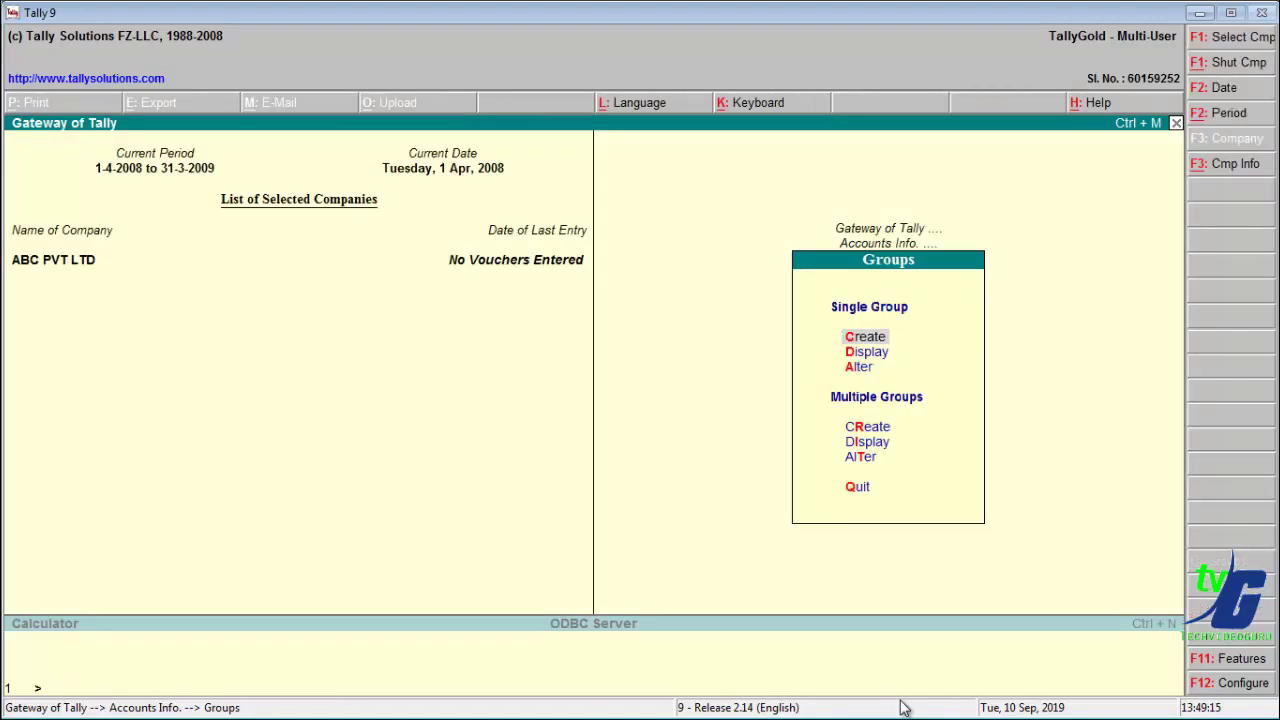
{"action": "key", "text": "Down"}
{"action": "key", "text": "Return"}
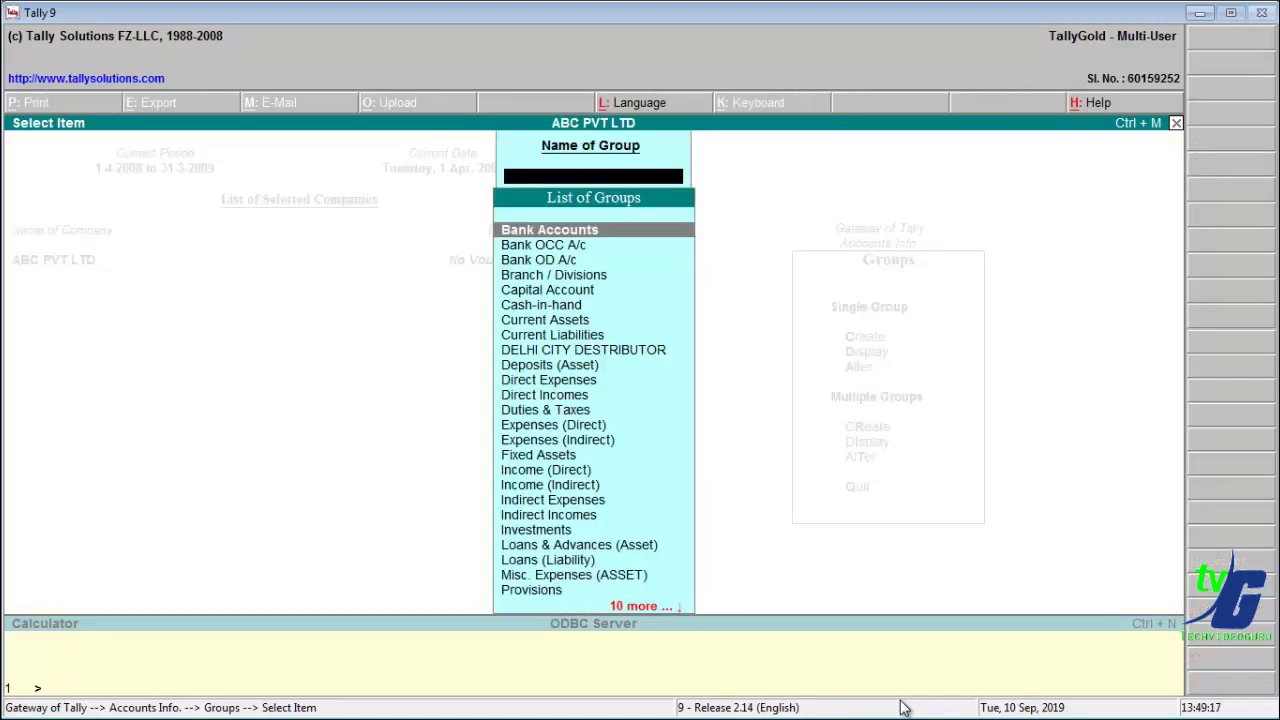
{"action": "key", "text": "Down"}
{"action": "key", "text": "Down"}
{"action": "key", "text": "Down"}
{"action": "key", "text": "Down"}
{"action": "key", "text": "Down"}
{"action": "key", "text": "Down"}
{"action": "key", "text": "Down"}
{"action": "key", "text": "Down"}
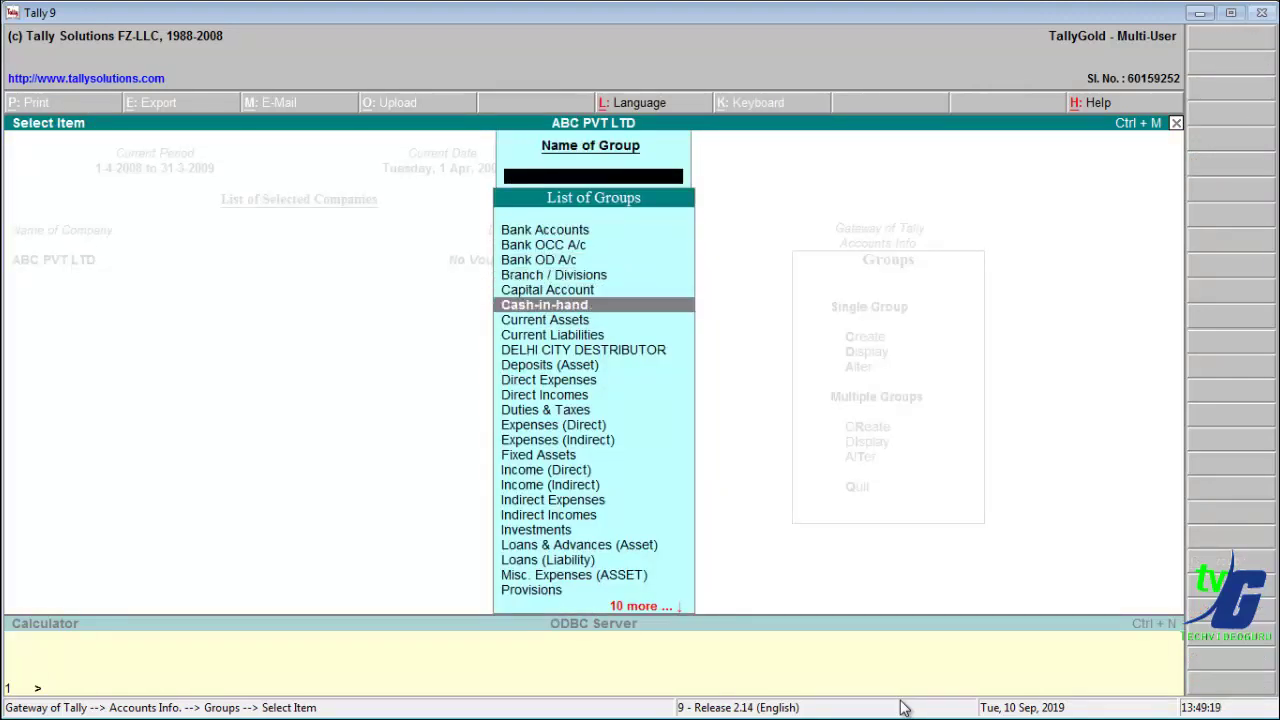
{"action": "key", "text": "Return"}
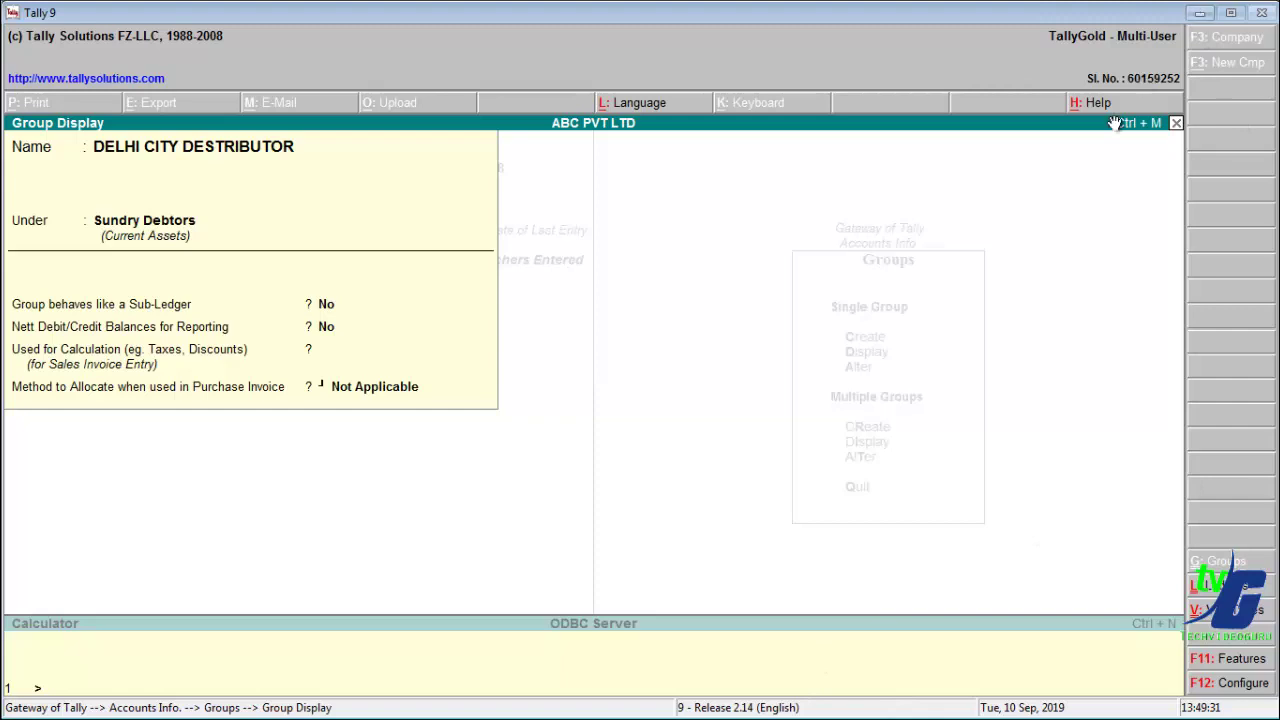
Step: Read the Adobe Reader notes on the Name, Alias, Under and Sub-Ledger fields, then return to the group display in Tally
{"action": "left_click", "coordinate": [1199, 13]}
{"action": "left_click_drag", "start_coordinate": [1049, 488], "coordinate": [1051, 343]}
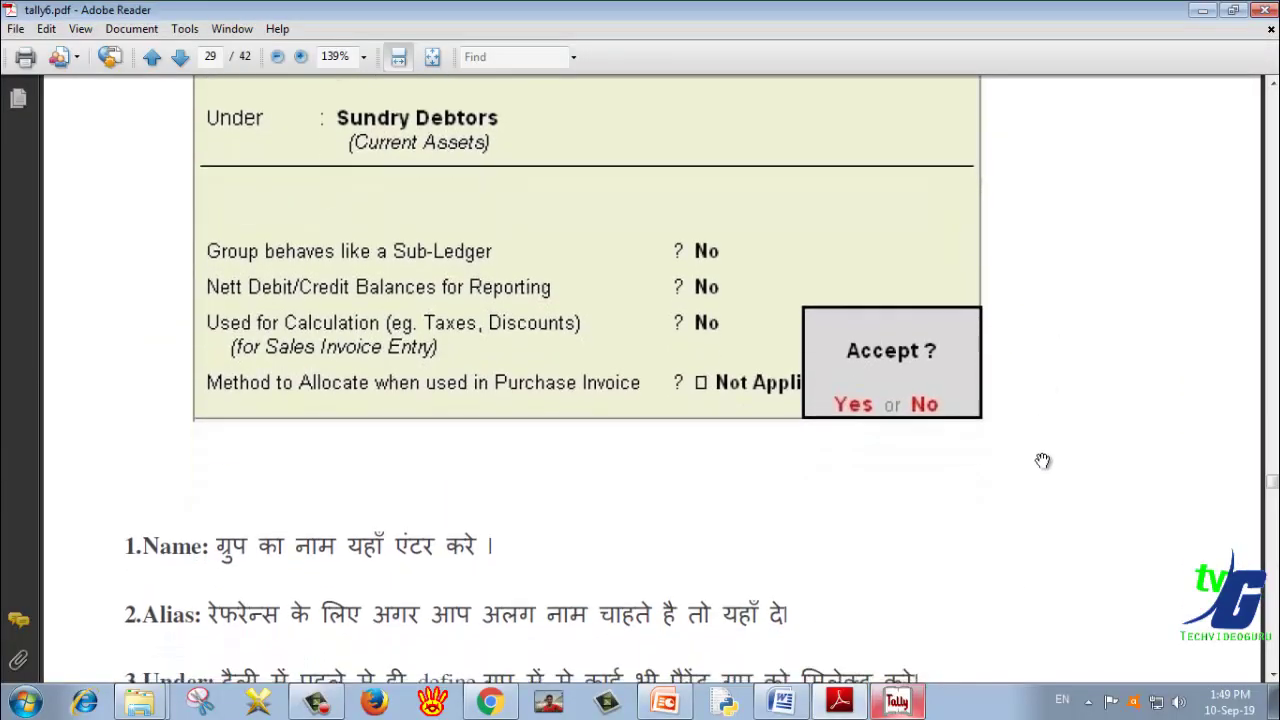
{"action": "left_click_drag", "start_coordinate": [1040, 457], "coordinate": [1044, 362]}
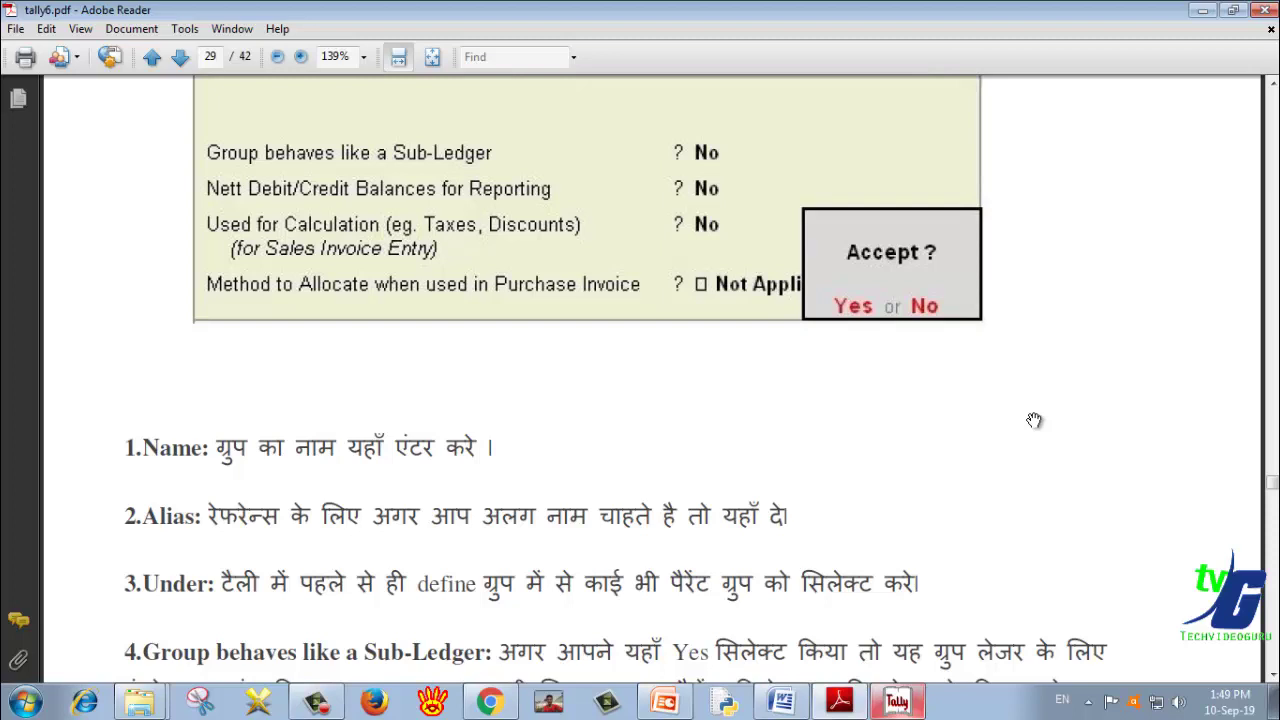
{"action": "scroll", "coordinate": [903, 360], "scroll_direction": "down", "scroll_amount": 3}
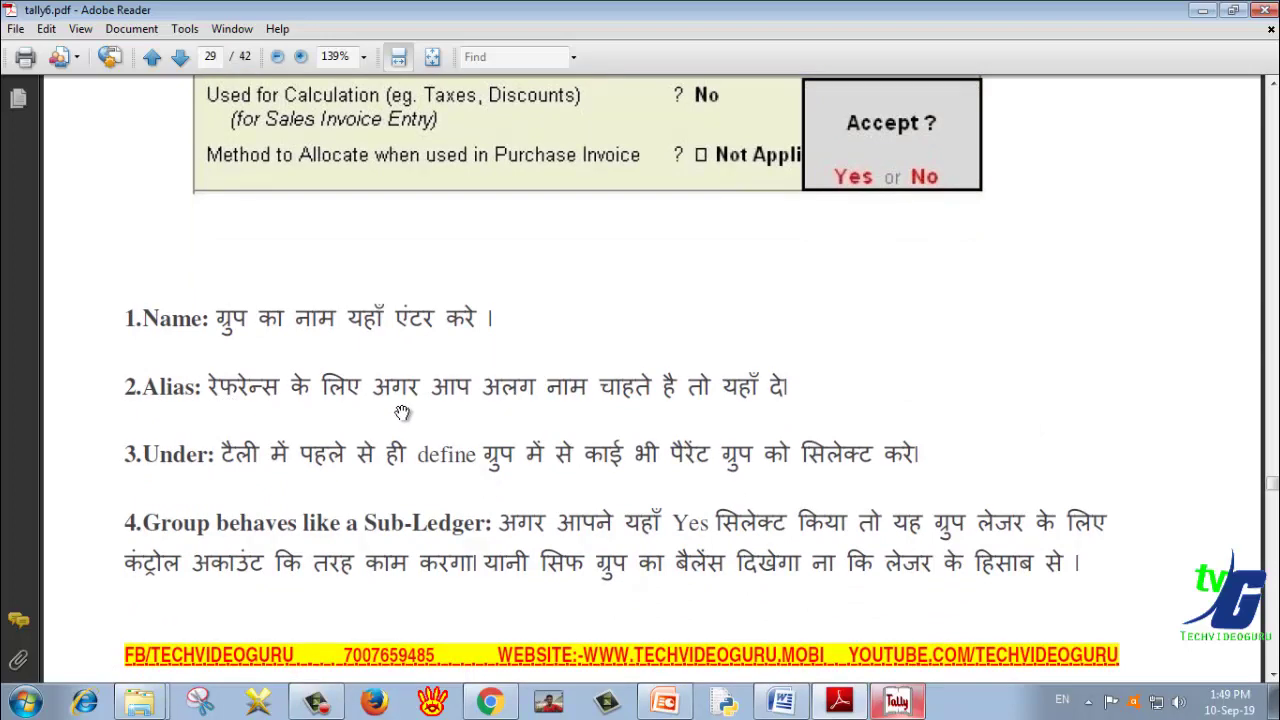
{"action": "scroll", "coordinate": [420, 374], "scroll_direction": "down", "scroll_amount": 1}
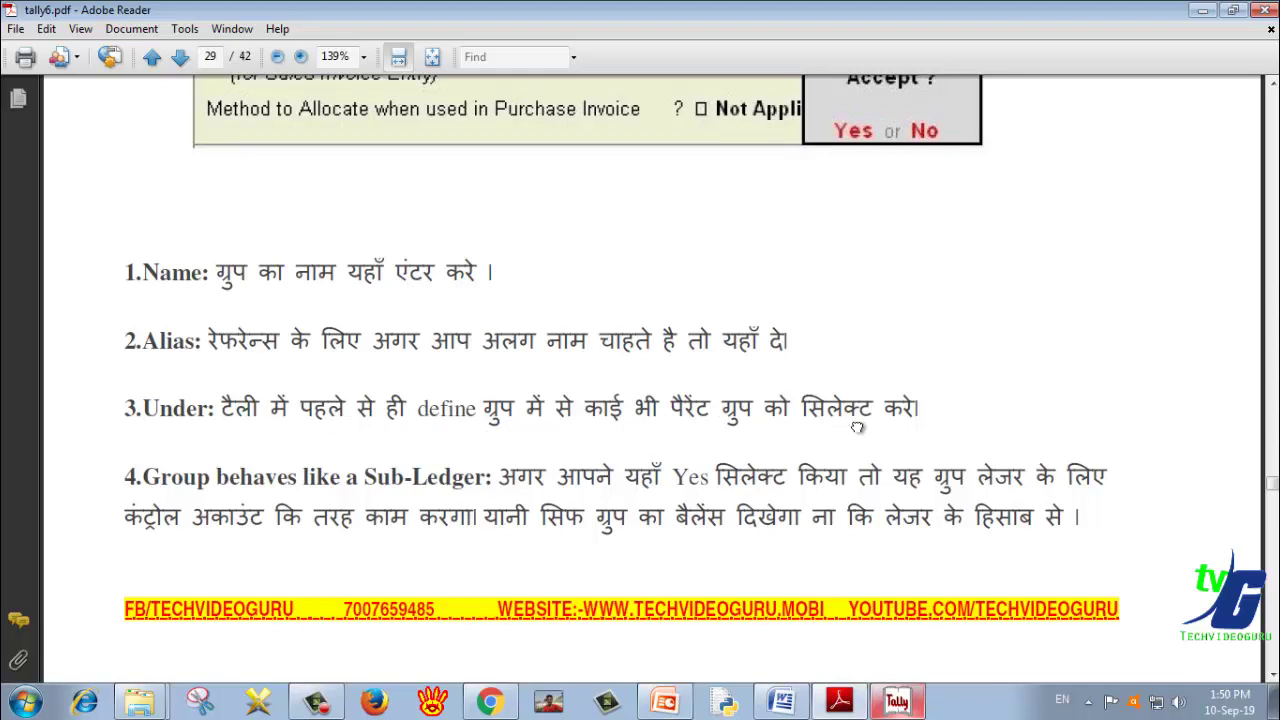
{"action": "scroll", "coordinate": [858, 424], "scroll_direction": "down", "scroll_amount": 1}
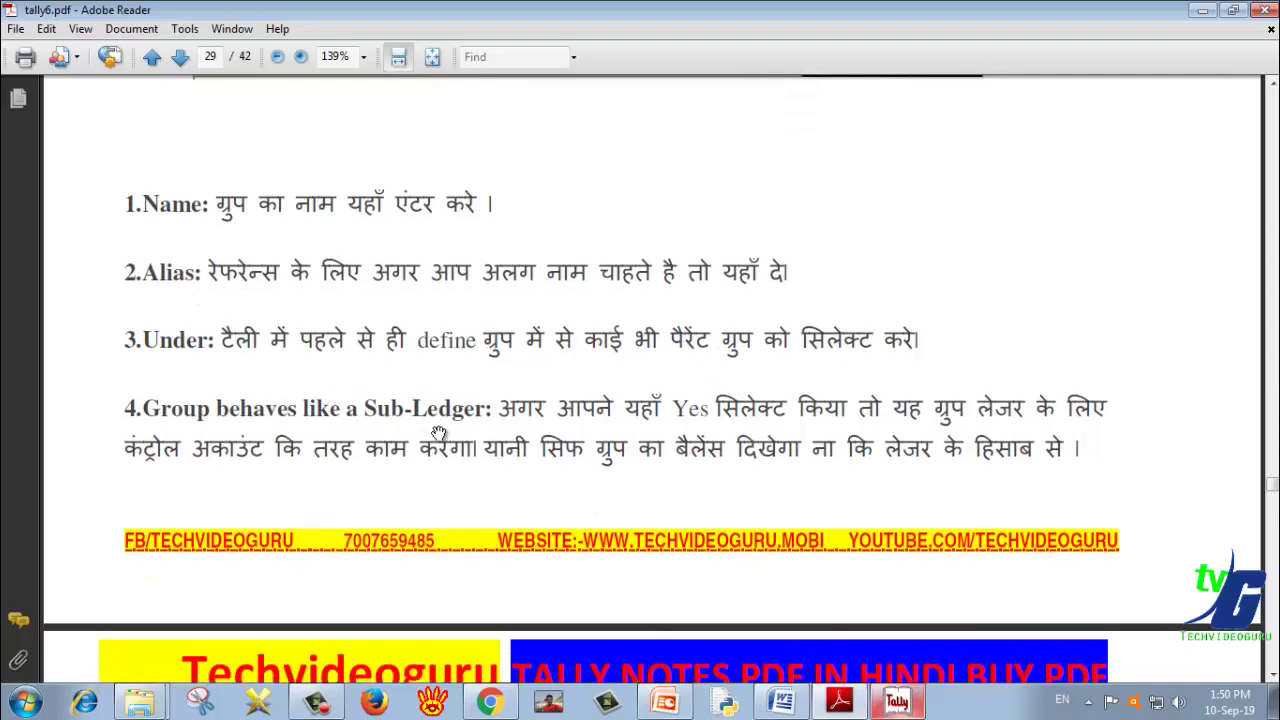
{"action": "left_click", "coordinate": [897, 701]}
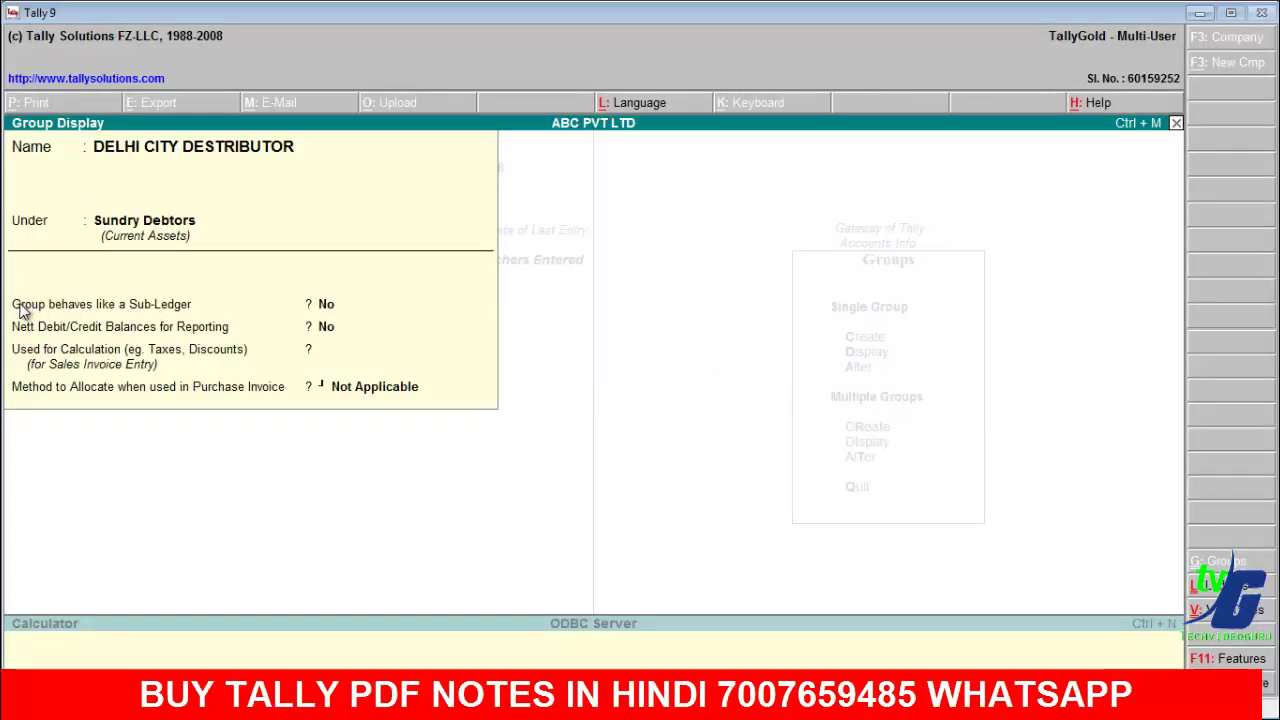
Step: Read the Adobe Reader notes on sub-ledger behaviour, net debit/credit balances and use for calculation, then return to Tally
{"action": "left_click", "coordinate": [1199, 12]}
{"action": "scroll", "coordinate": [604, 465], "scroll_direction": "down", "scroll_amount": 1}
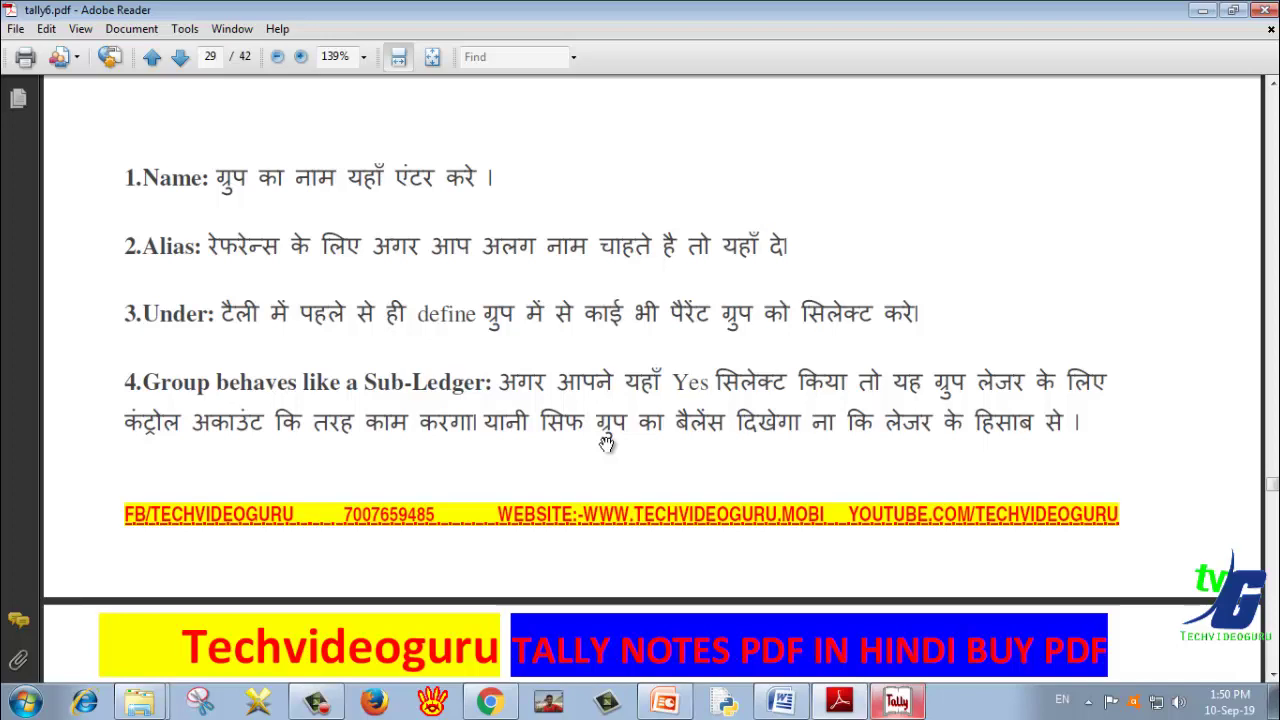
{"action": "scroll", "coordinate": [706, 450], "scroll_direction": "down", "scroll_amount": 5}
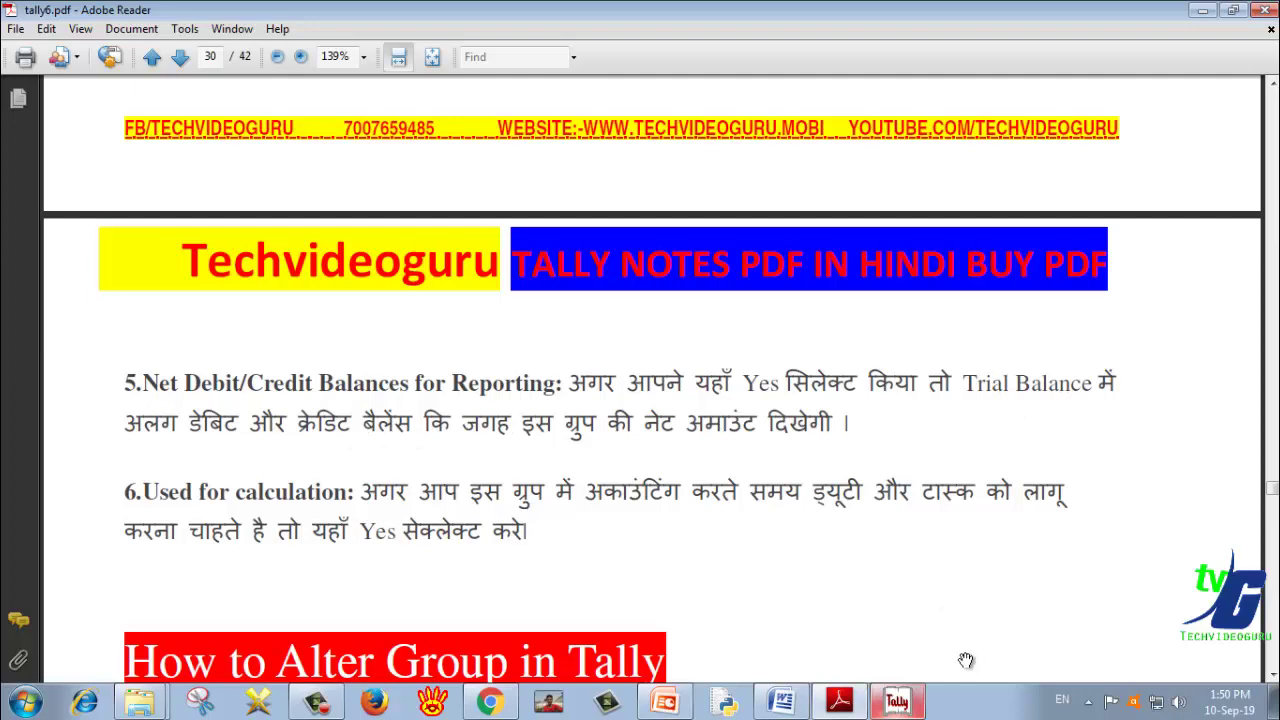
{"action": "left_click", "coordinate": [903, 701]}
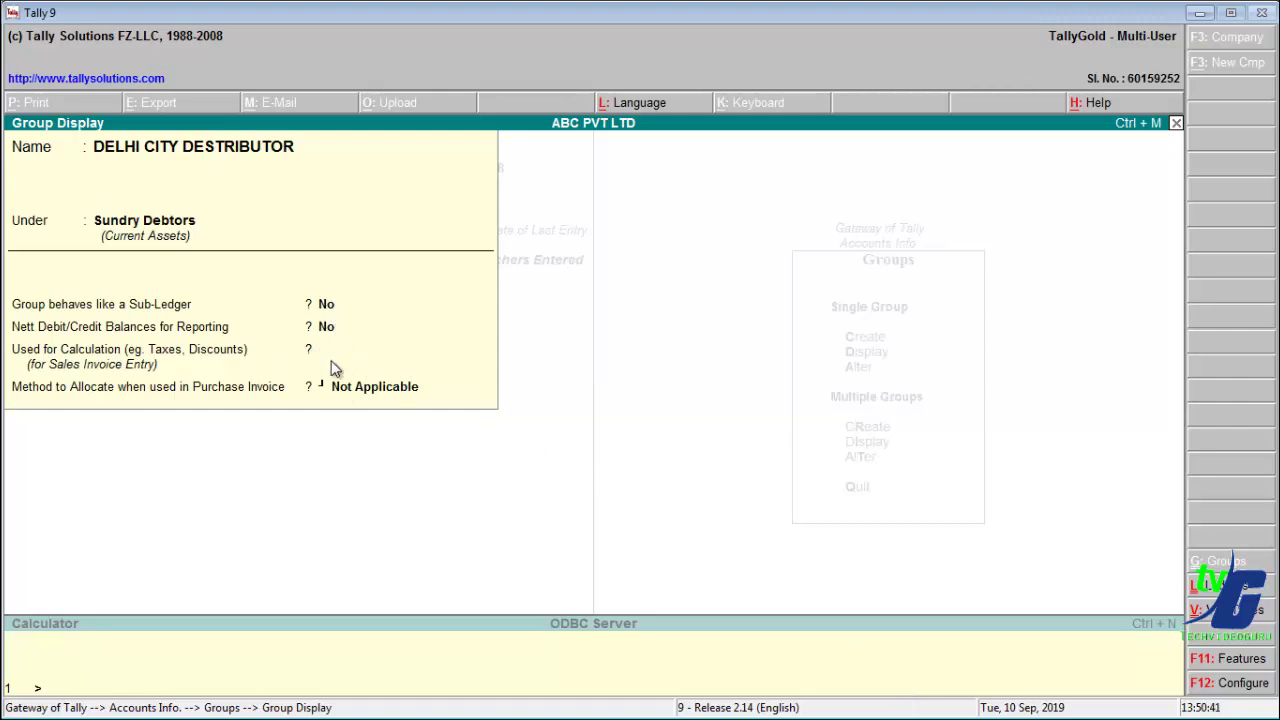
Step: Review the Adobe Reader notes on sub-ledger behaviour, net debit/credit balances and use for calculation once more, and return to Tally
{"action": "left_click", "coordinate": [1199, 13]}
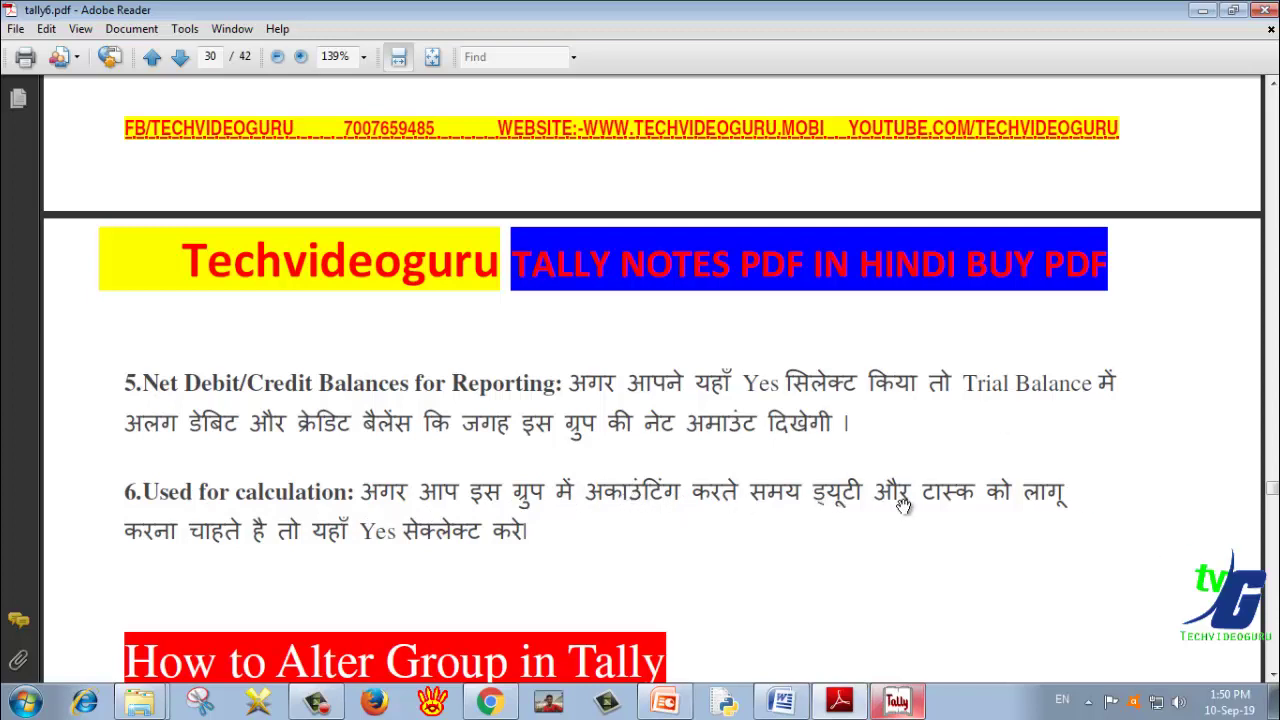
{"action": "scroll", "coordinate": [668, 367], "scroll_direction": "down", "scroll_amount": 3}
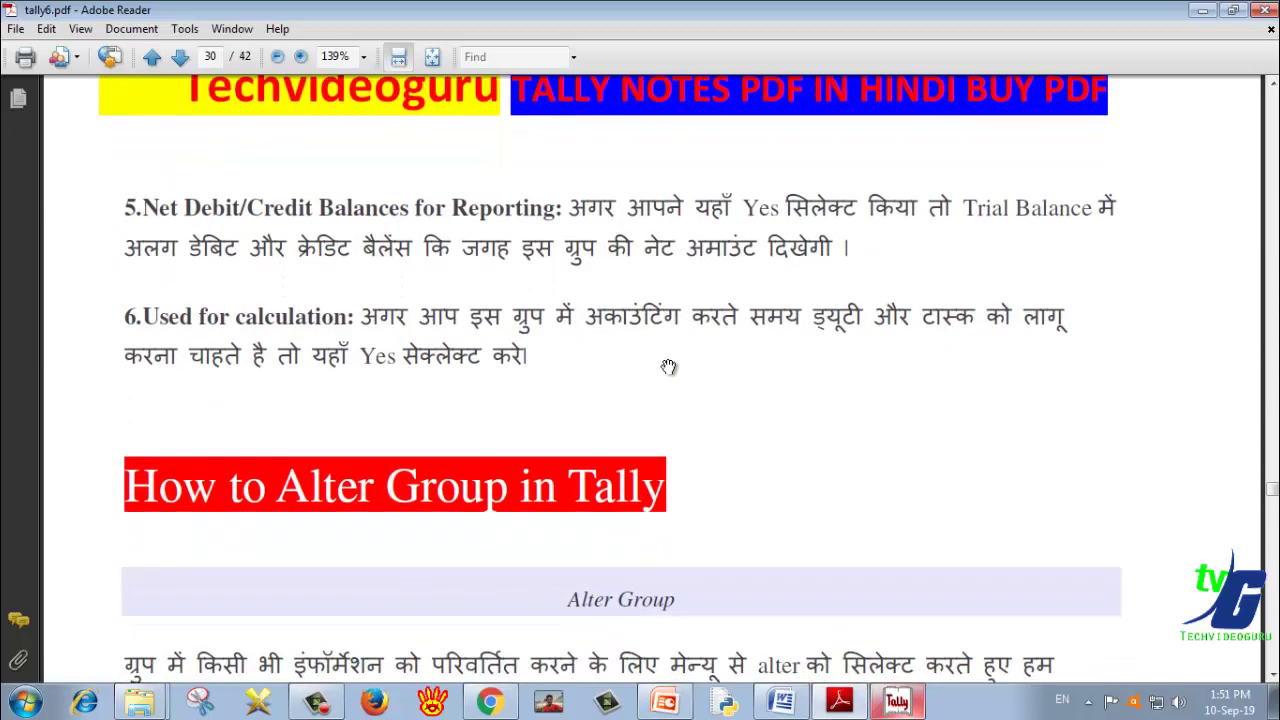
{"action": "left_click_drag", "start_coordinate": [668, 367], "coordinate": [678, 501]}
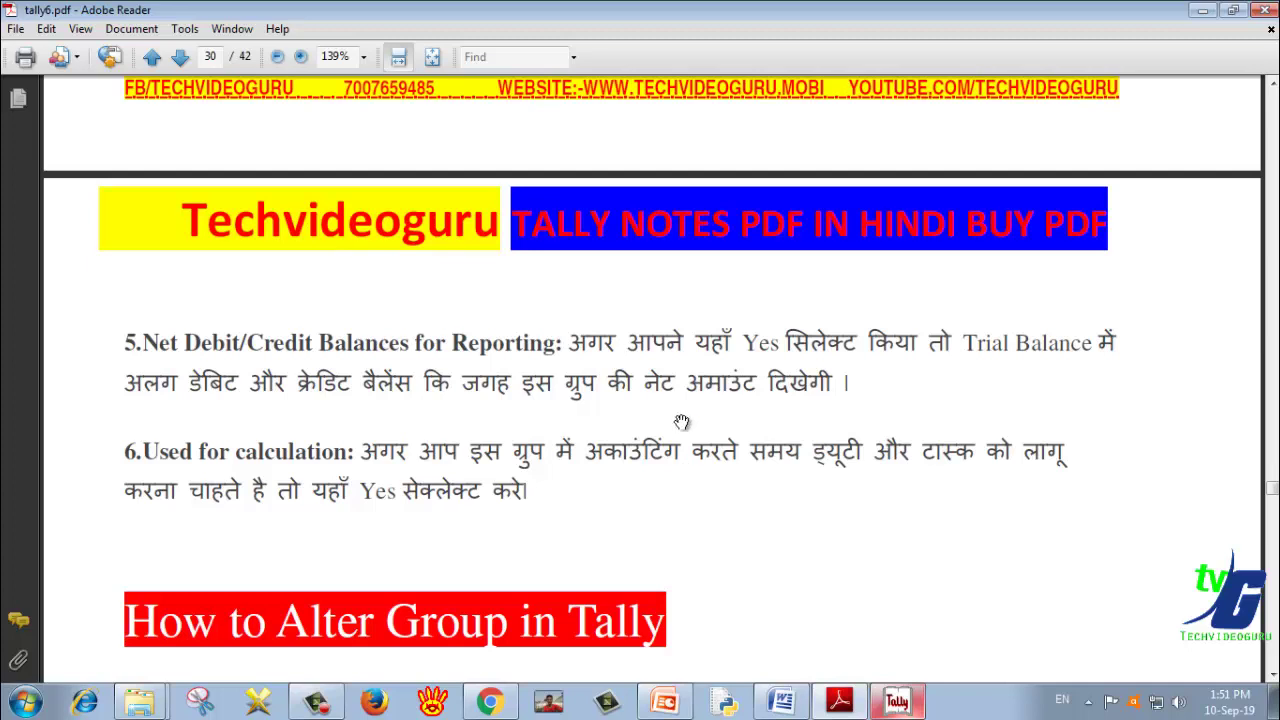
{"action": "scroll", "coordinate": [680, 420], "scroll_direction": "up", "scroll_amount": 5}
{"action": "scroll", "coordinate": [687, 397], "scroll_direction": "up", "scroll_amount": 3}
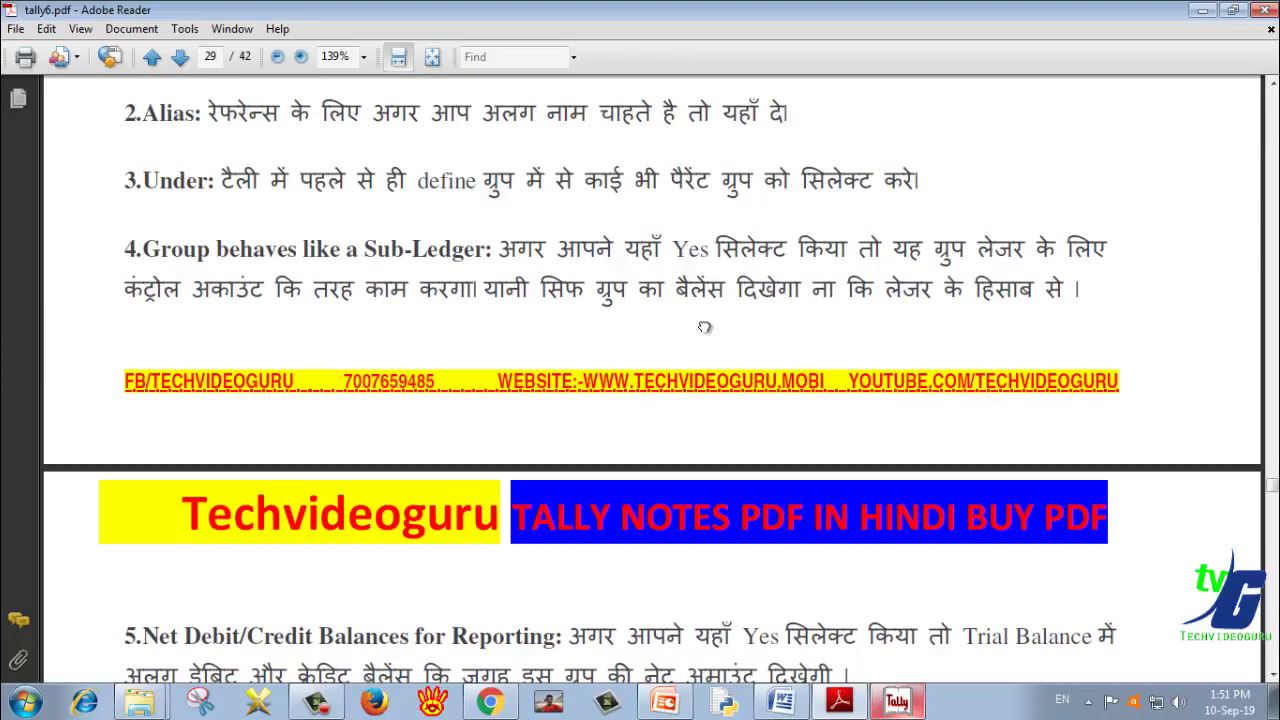
{"action": "scroll", "coordinate": [684, 280], "scroll_direction": "down", "scroll_amount": 3}
{"action": "left_click", "coordinate": [918, 713]}
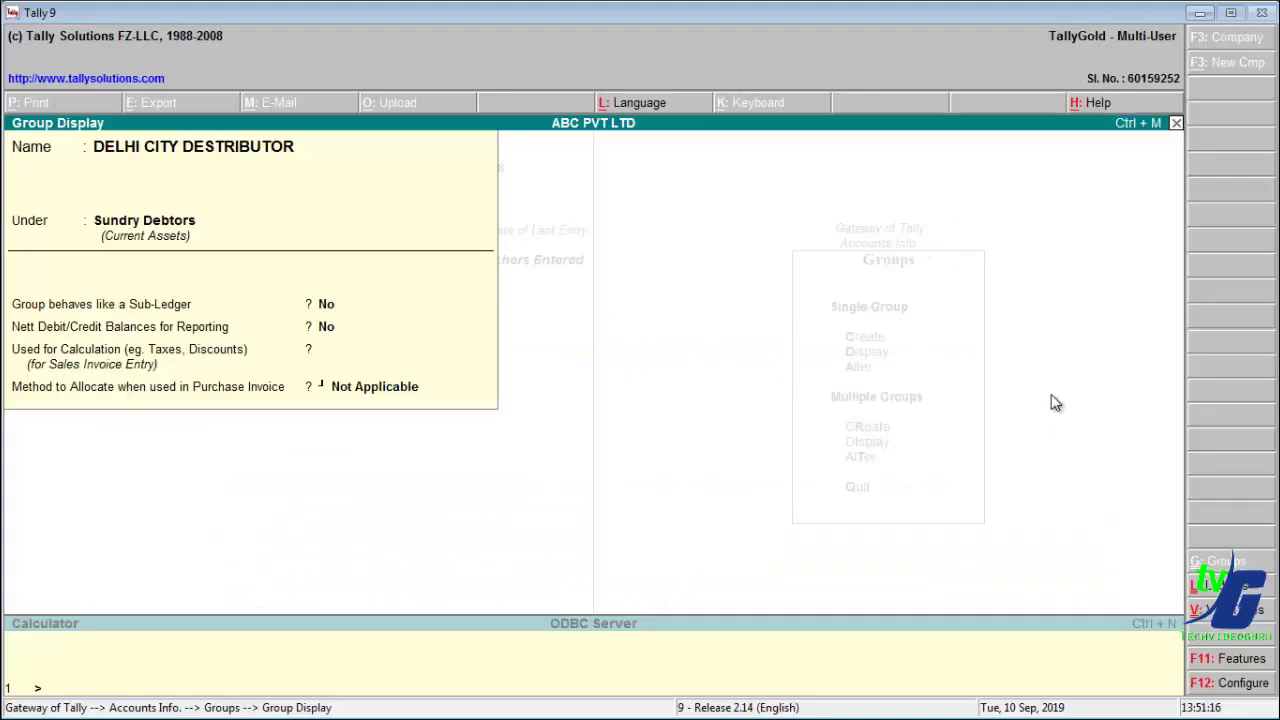
Step: Close the DELHI CITY DESTRIBUTOR group display and go back to the main Gateway of Tally
{"action": "key", "text": "Escape"}
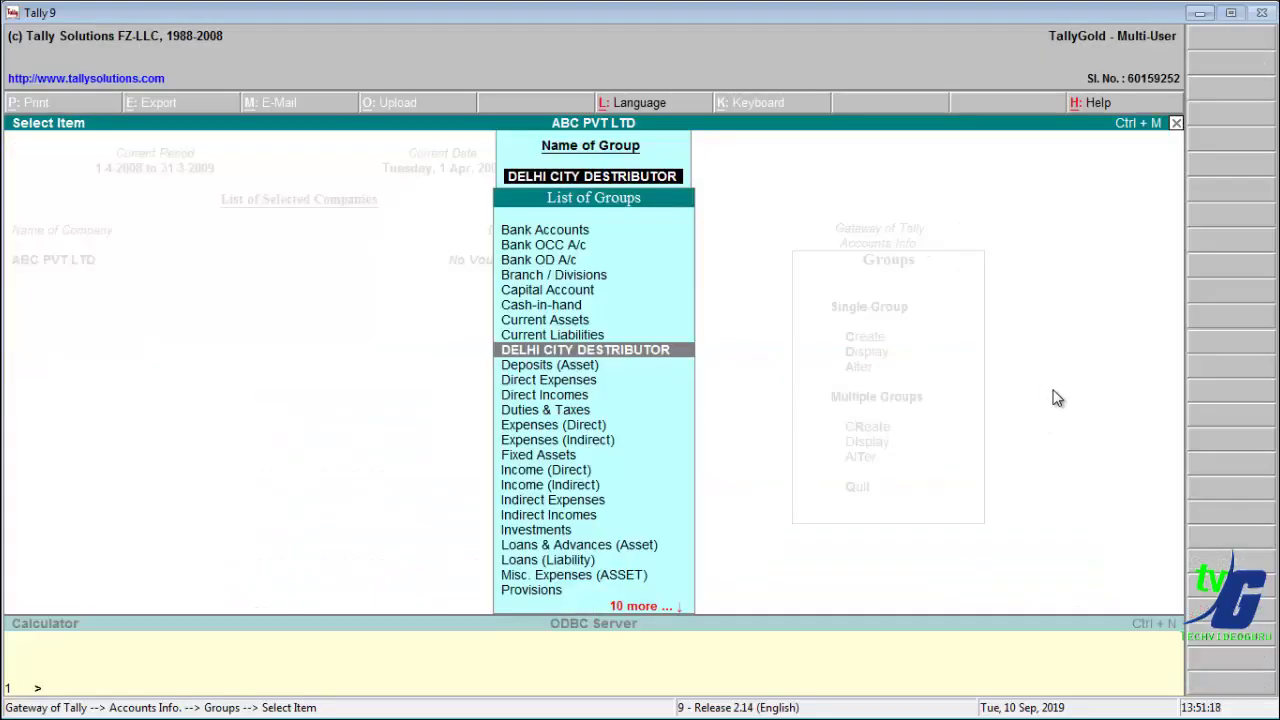
{"action": "key", "text": "BackSpace"}
{"action": "key", "text": "Escape"}
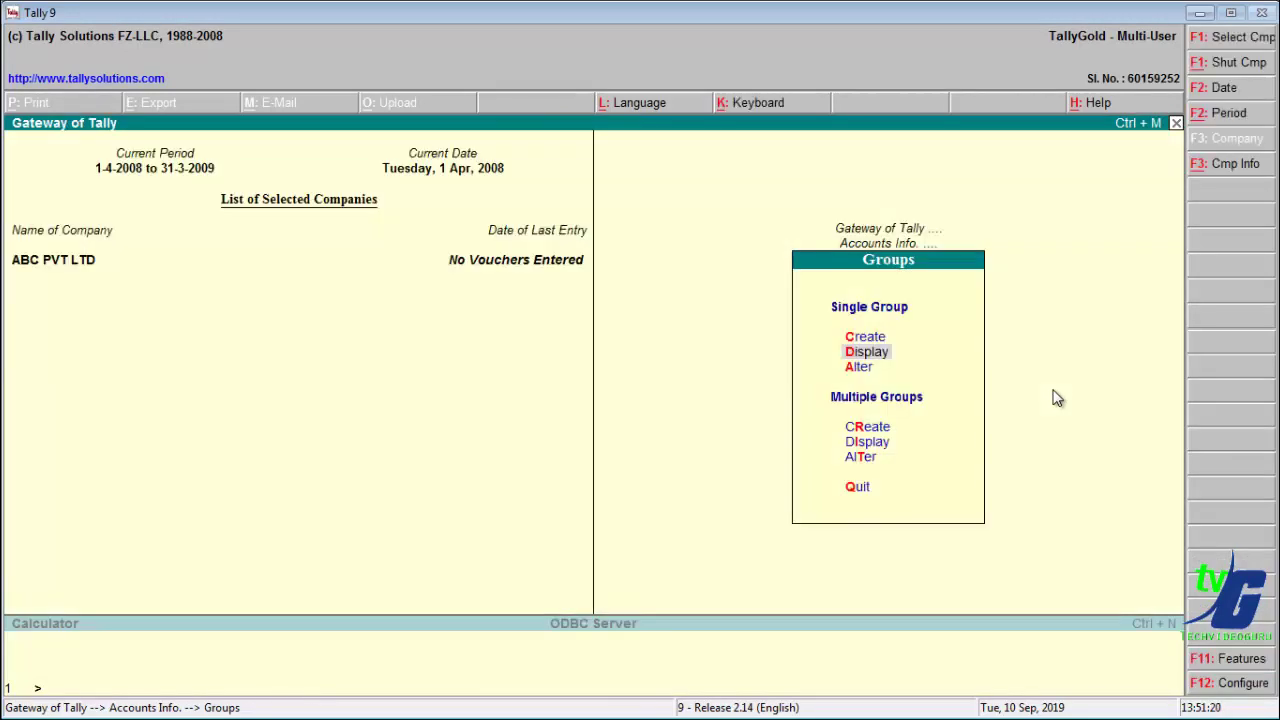
{"action": "key", "text": "Escape"}
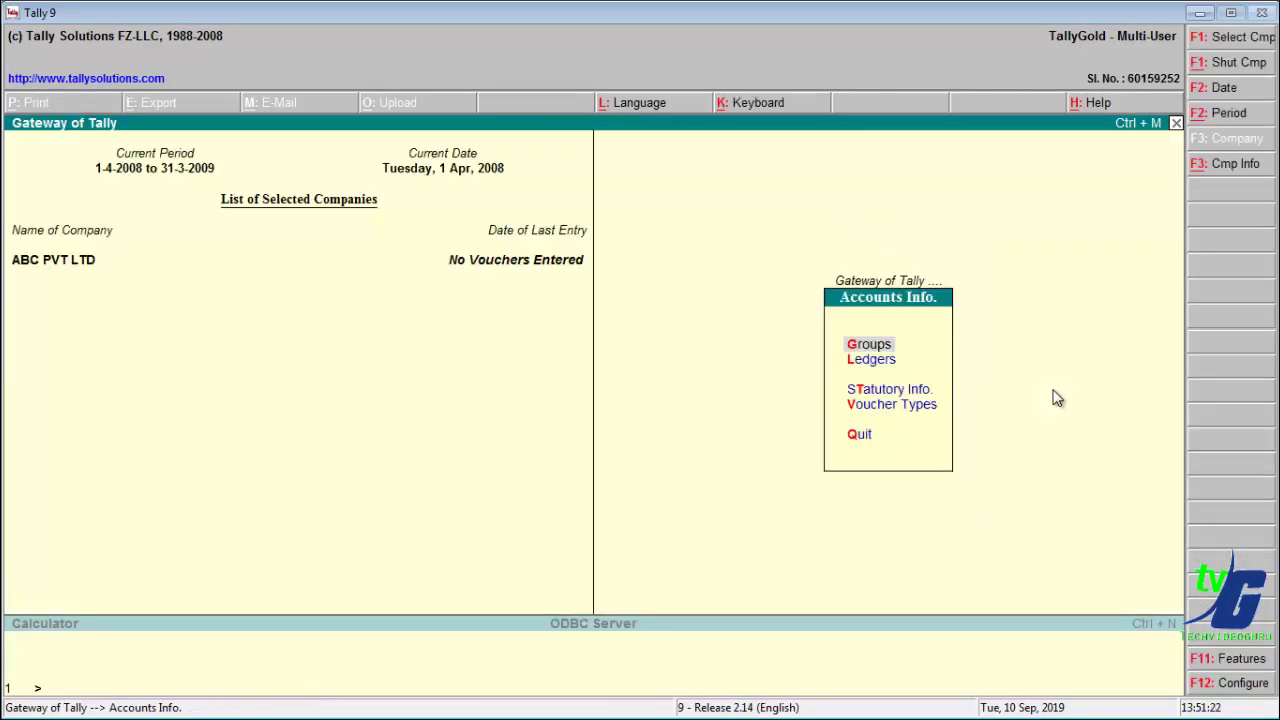
{"action": "key", "text": "Escape"}
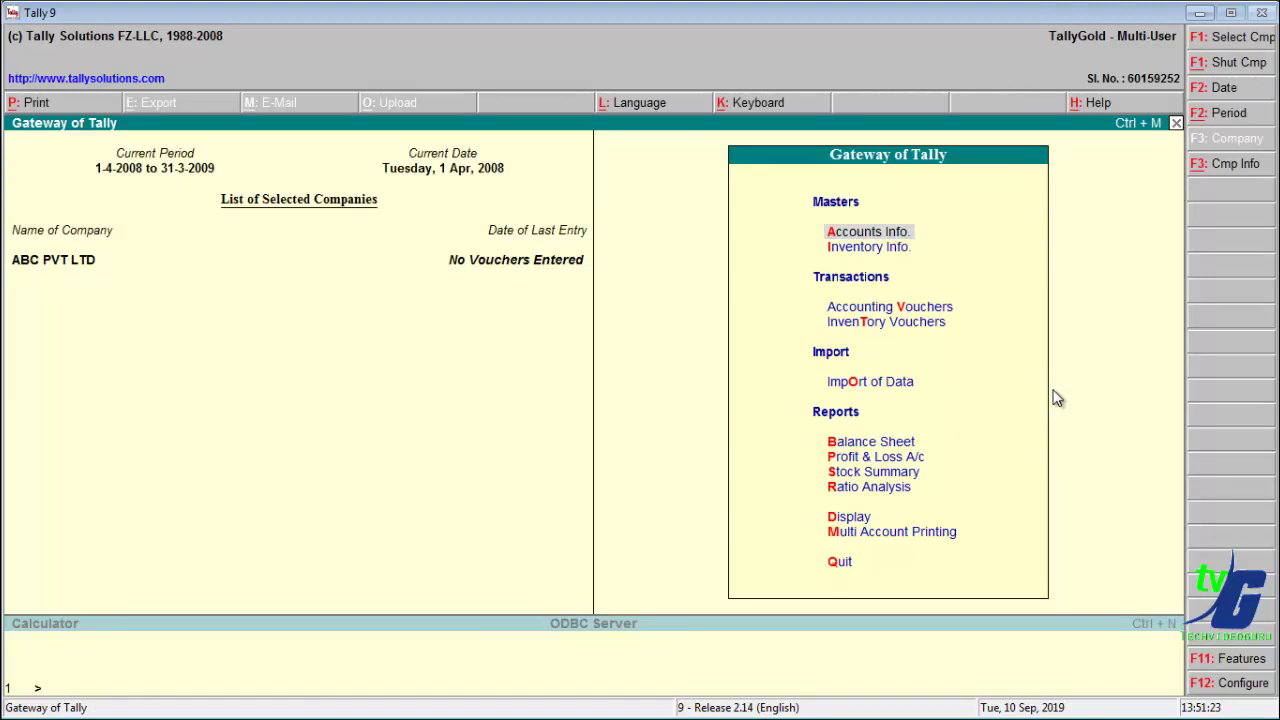
Step: Start creating a single account group named JAIPUR CITY, with a person's first name as its alias
{"action": "key", "text": "F1"}
{"action": "key", "text": "Escape"}
{"action": "key", "text": "Down"}
{"action": "key", "text": "Up"}
{"action": "key", "text": "Return"}
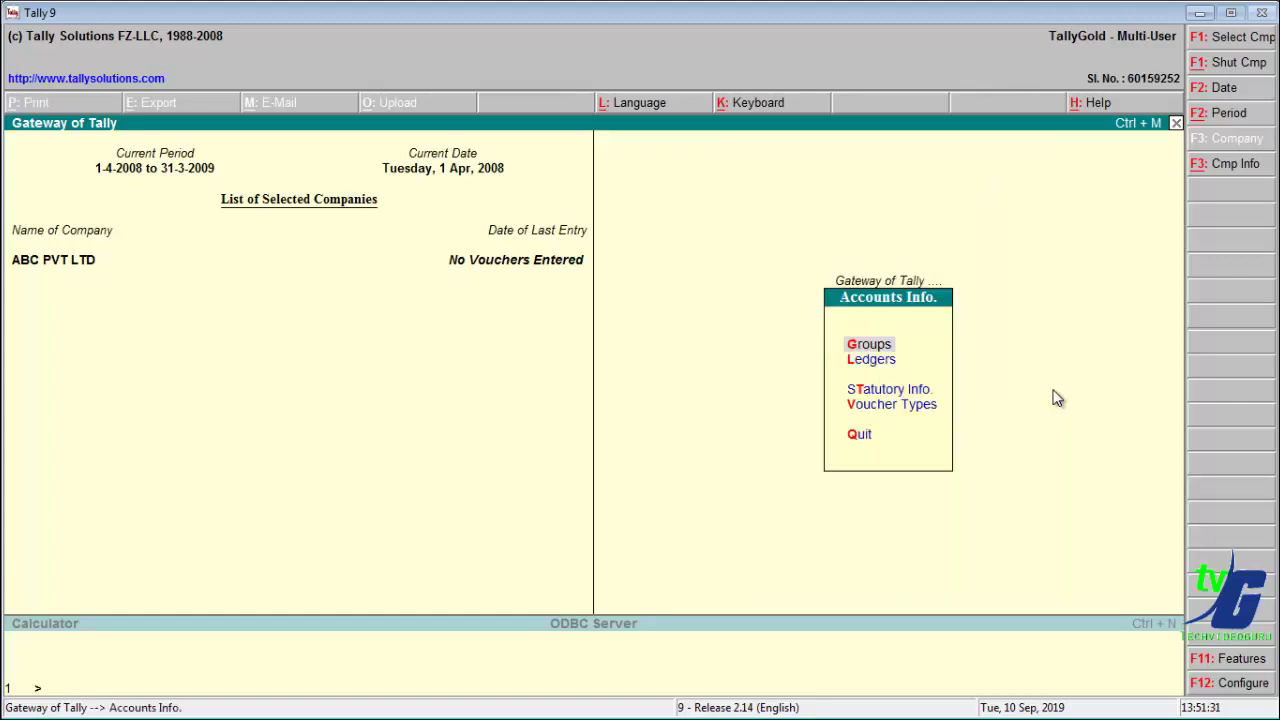
{"action": "key", "text": "Return"}
{"action": "key", "text": "Return"}
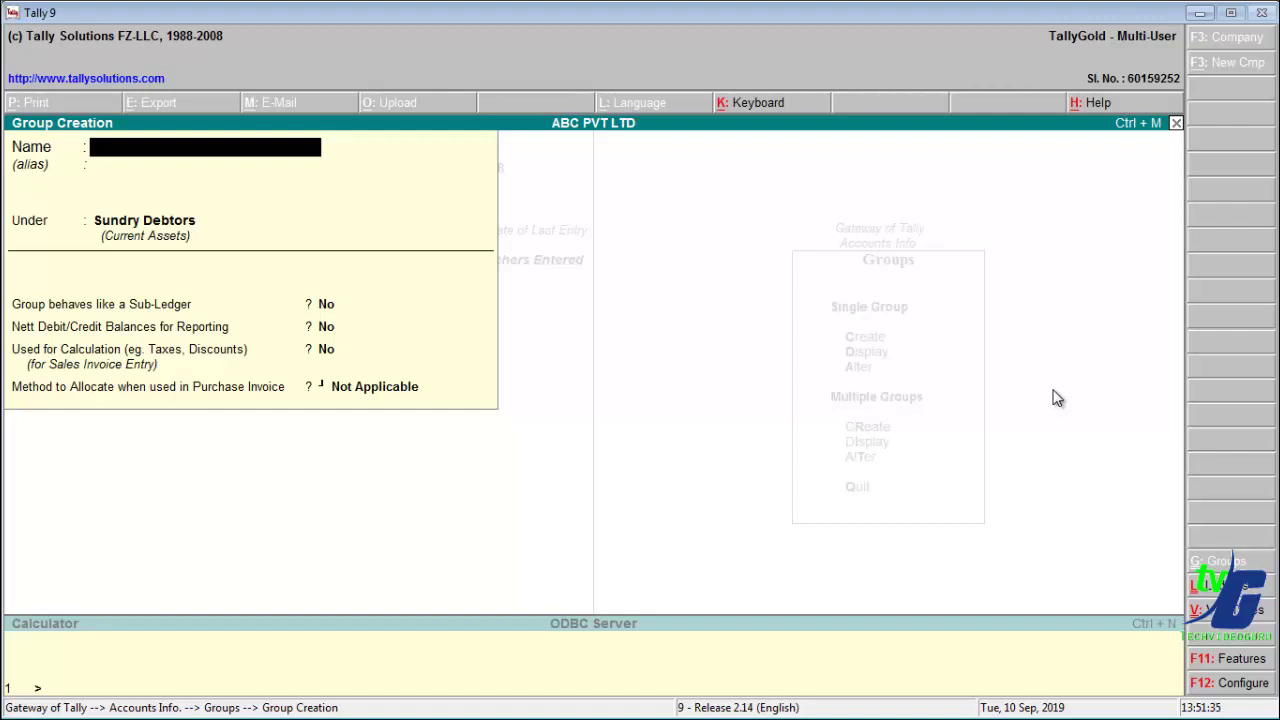
{"action": "type", "text": "JAIPUR CITY"}
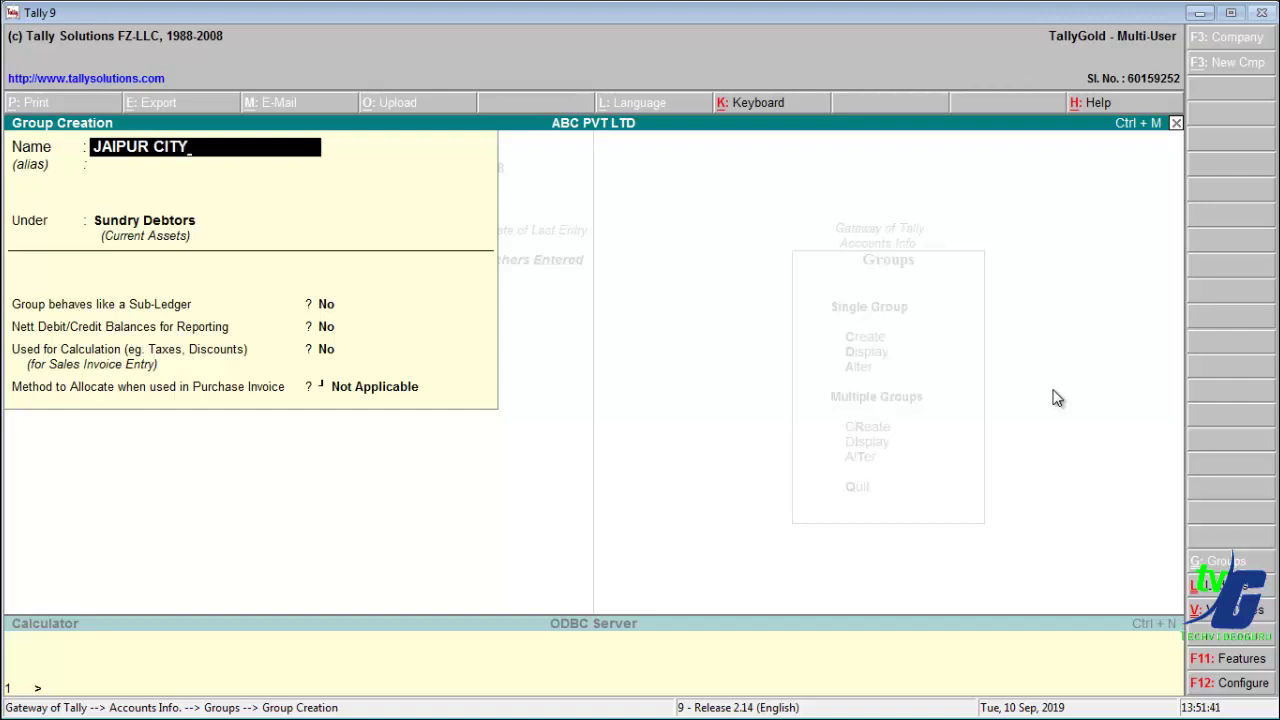
{"action": "key", "text": "Return"}
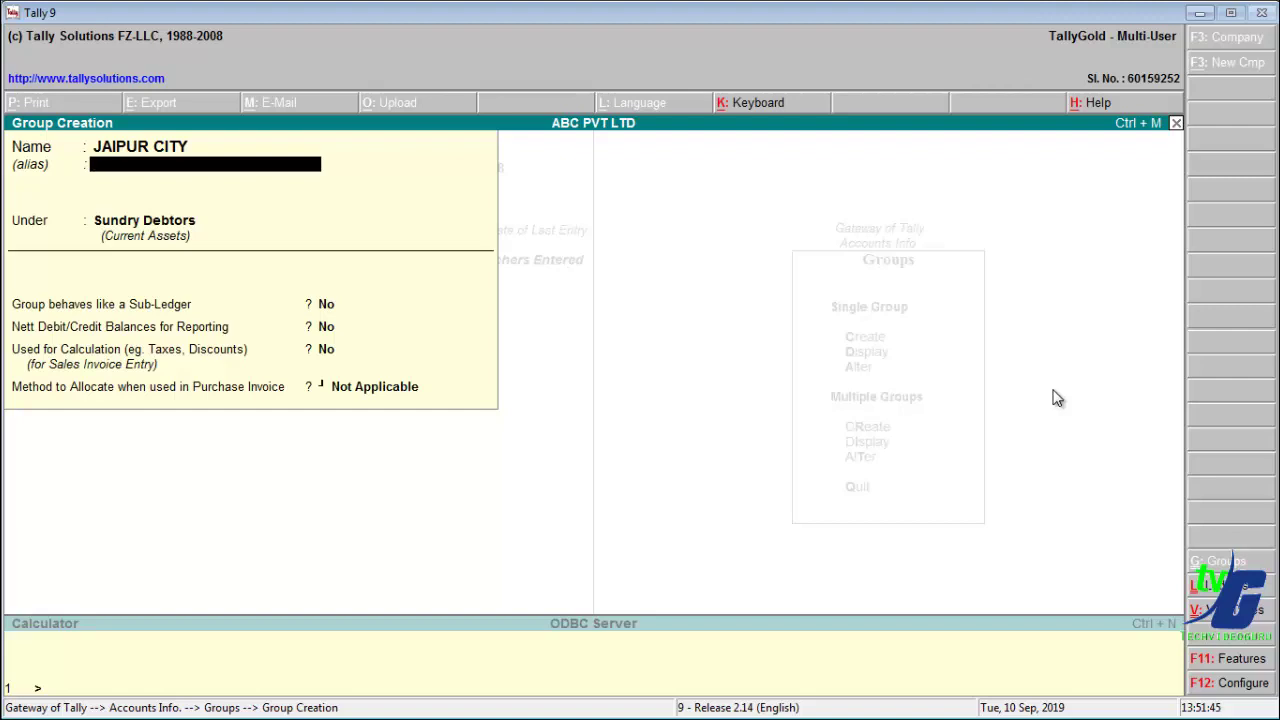
{"action": "type", "text": "Vikas"}
{"action": "key", "text": "Return"}
{"action": "key", "text": "Return"}
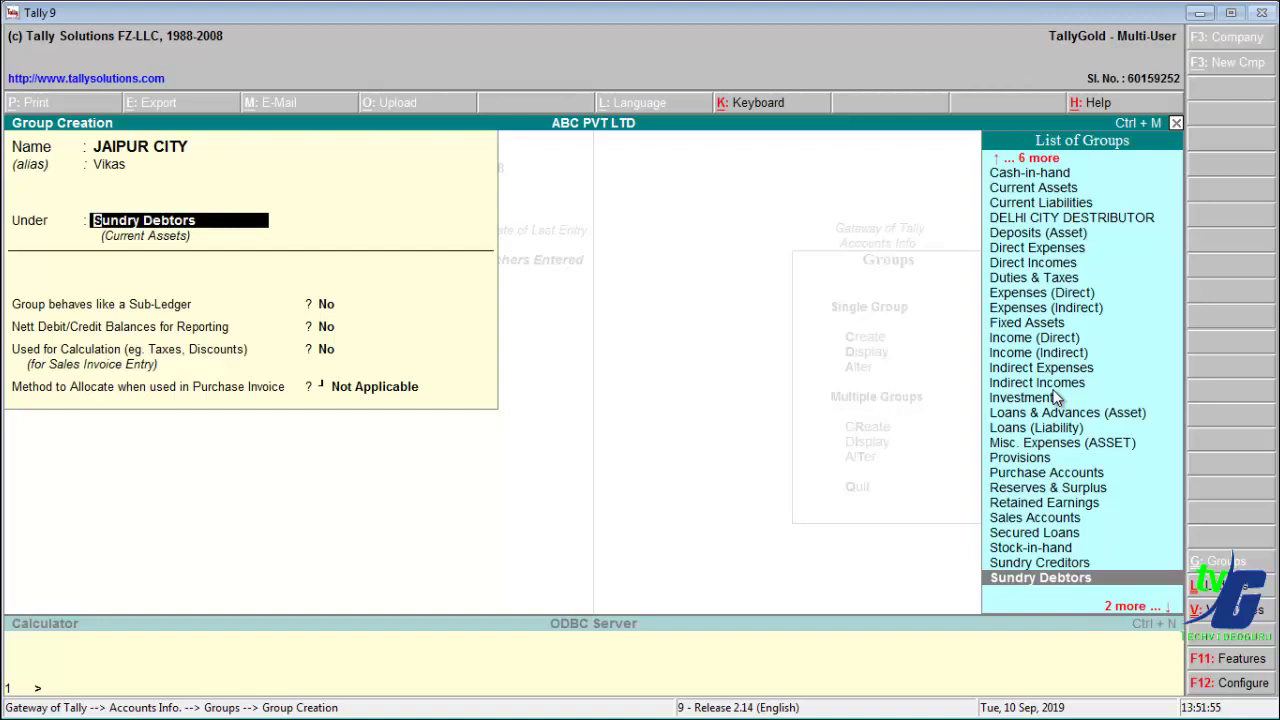
Step: Look through the available parent groups and place the JAIPUR CITY group under Bank Accounts
{"action": "key", "text": "Up"}
{"action": "key", "text": "Up"}
{"action": "key", "text": "Up"}
{"action": "key", "text": "Up"}
{"action": "key", "text": "Up"}
{"action": "key", "text": "Up"}
{"action": "key", "text": "Up"}
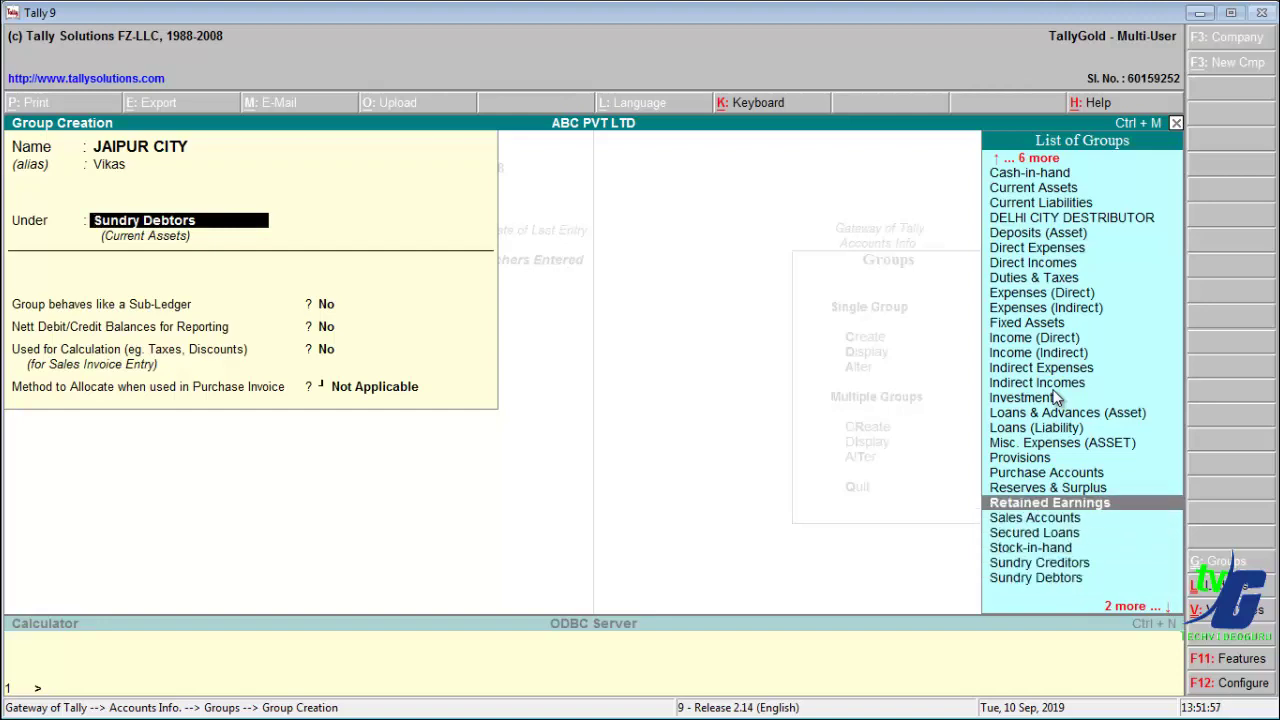
{"action": "key", "text": "Up"}
{"action": "key", "text": "Up"}
{"action": "key", "text": "Up"}
{"action": "key", "text": "Up"}
{"action": "key", "text": "Up"}
{"action": "key", "text": "Up"}
{"action": "key", "text": "Up"}
{"action": "key", "text": "Up"}
{"action": "key", "text": "Up"}
{"action": "key", "text": "Up"}
{"action": "key", "text": "Up"}
{"action": "key", "text": "Up"}
{"action": "key", "text": "Up"}
{"action": "key", "text": "Up"}
{"action": "key", "text": "Up"}
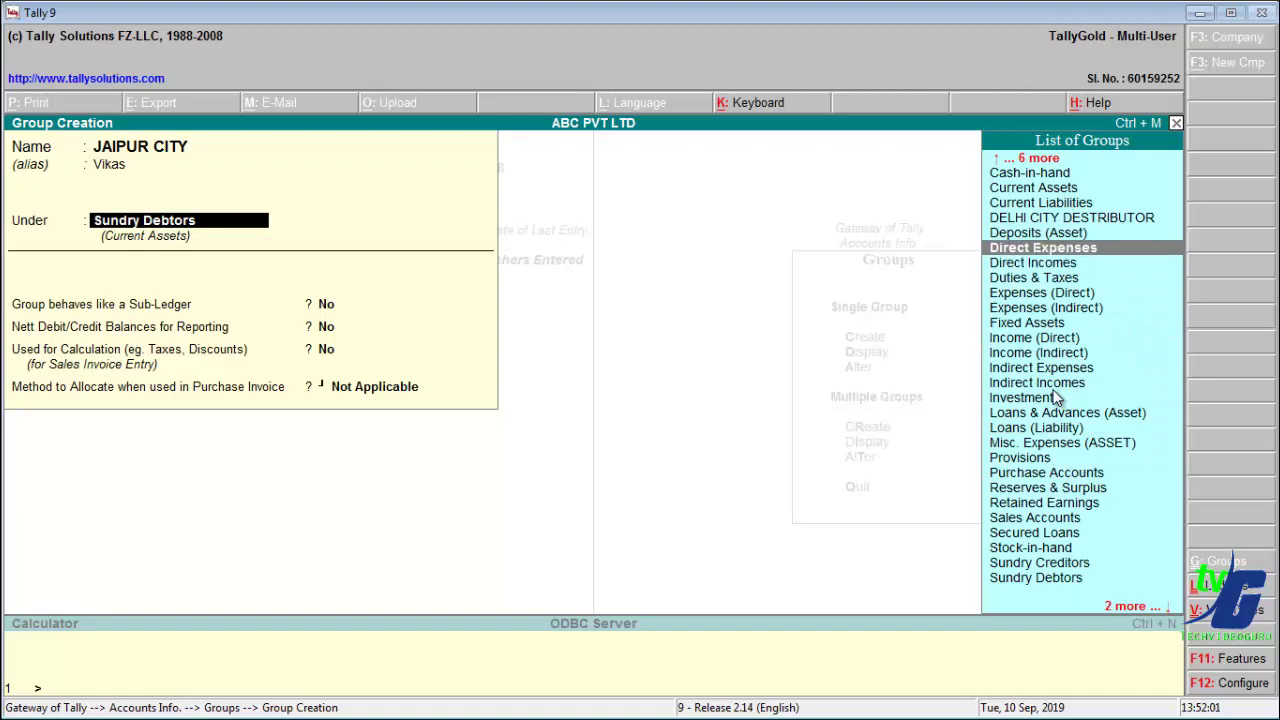
{"action": "key", "text": "Up"}
{"action": "key", "text": "Up"}
{"action": "key", "text": "Up"}
{"action": "key", "text": "Up"}
{"action": "key", "text": "Up"}
{"action": "key", "text": "Up"}
{"action": "key", "text": "Up"}
{"action": "key", "text": "Up"}
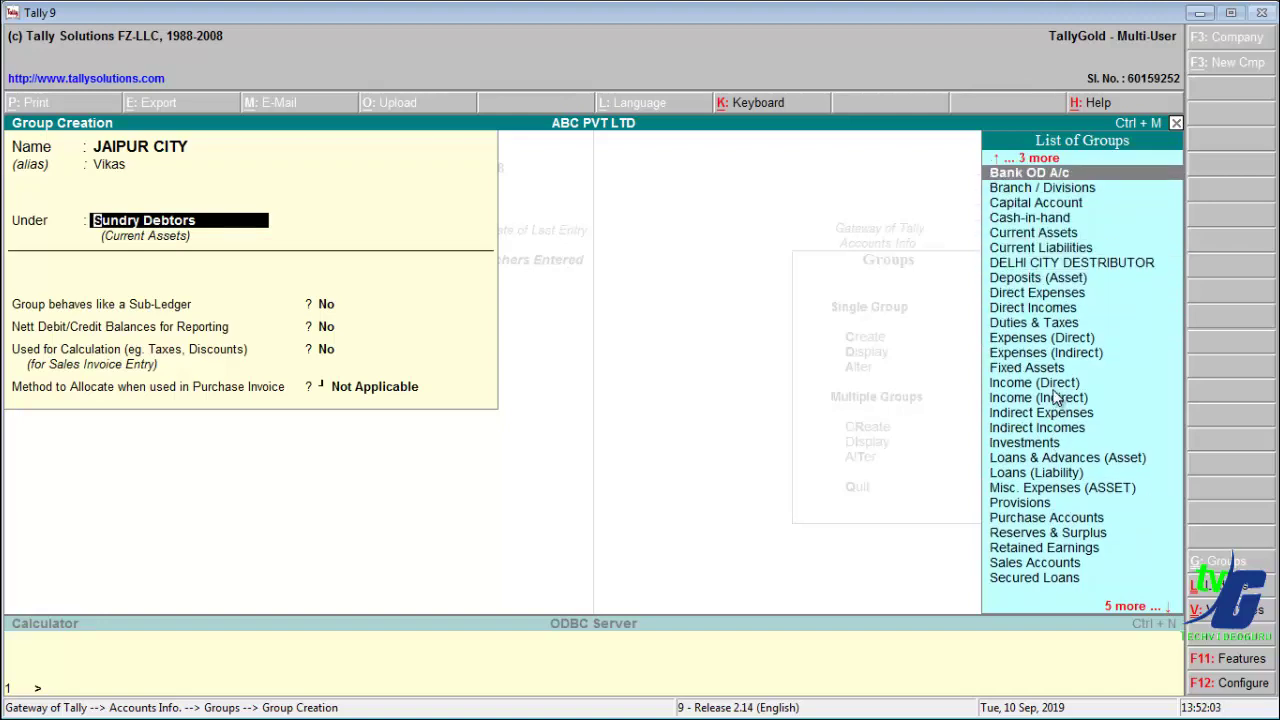
{"action": "key", "text": "Down"}
{"action": "key", "text": "Down"}
{"action": "key", "text": "Up"}
{"action": "key", "text": "Up"}
{"action": "key", "text": "Up"}
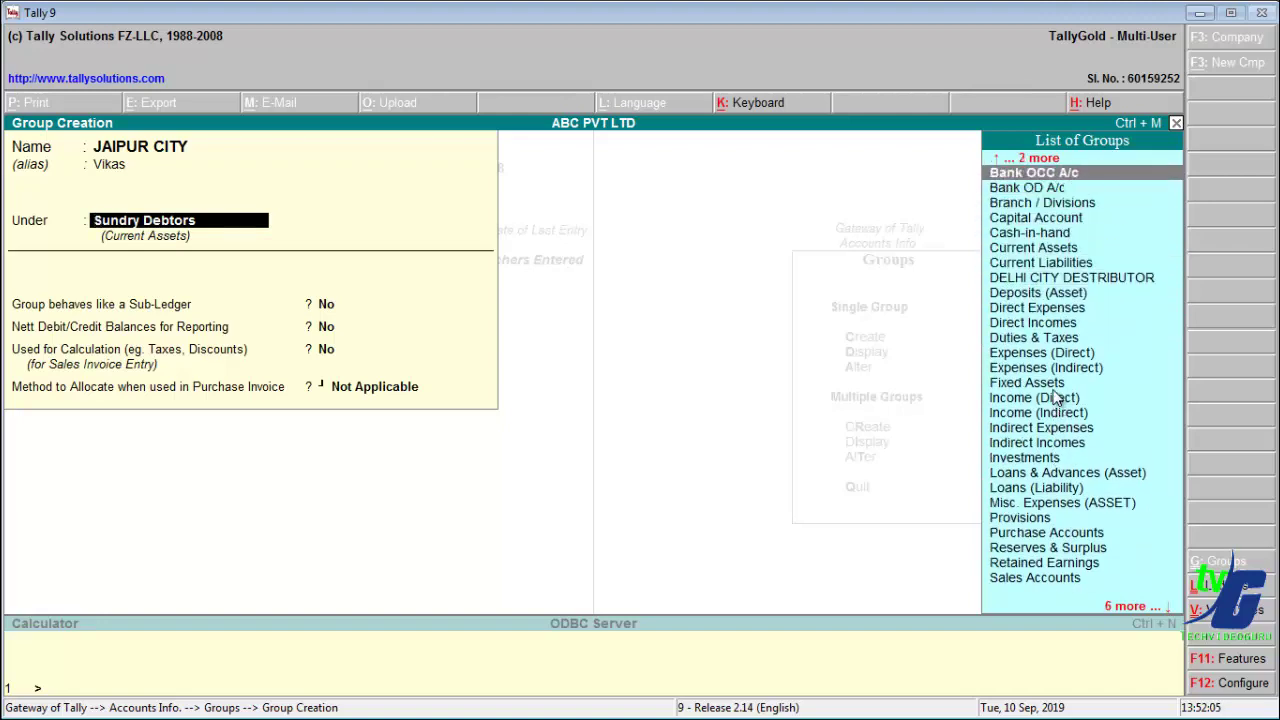
{"action": "key", "text": "Down"}
{"action": "key", "text": "Down"}
{"action": "key", "text": "Down"}
{"action": "key", "text": "Down"}
{"action": "key", "text": "Down"}
{"action": "key", "text": "Down"}
{"action": "key", "text": "Down"}
{"action": "key", "text": "Down"}
{"action": "key", "text": "Down"}
{"action": "key", "text": "Down"}
{"action": "key", "text": "Down"}
{"action": "key", "text": "Down"}
{"action": "key", "text": "Down"}
{"action": "key", "text": "Down"}
{"action": "key", "text": "Down"}
{"action": "key", "text": "Down"}
{"action": "key", "text": "Down"}
{"action": "key", "text": "Down"}
{"action": "key", "text": "Down"}
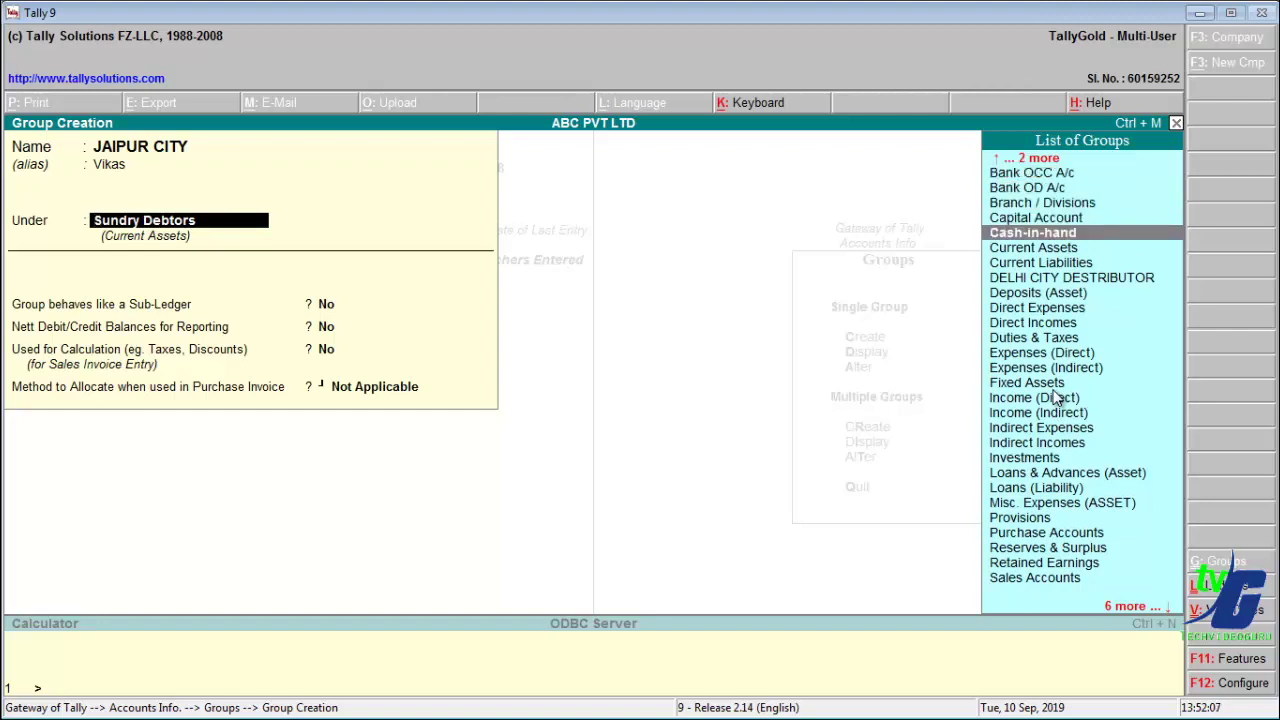
{"action": "key", "text": "Down"}
{"action": "key", "text": "Down"}
{"action": "key", "text": "Down"}
{"action": "key", "text": "Down"}
{"action": "key", "text": "Down"}
{"action": "key", "text": "Down"}
{"action": "key", "text": "Down"}
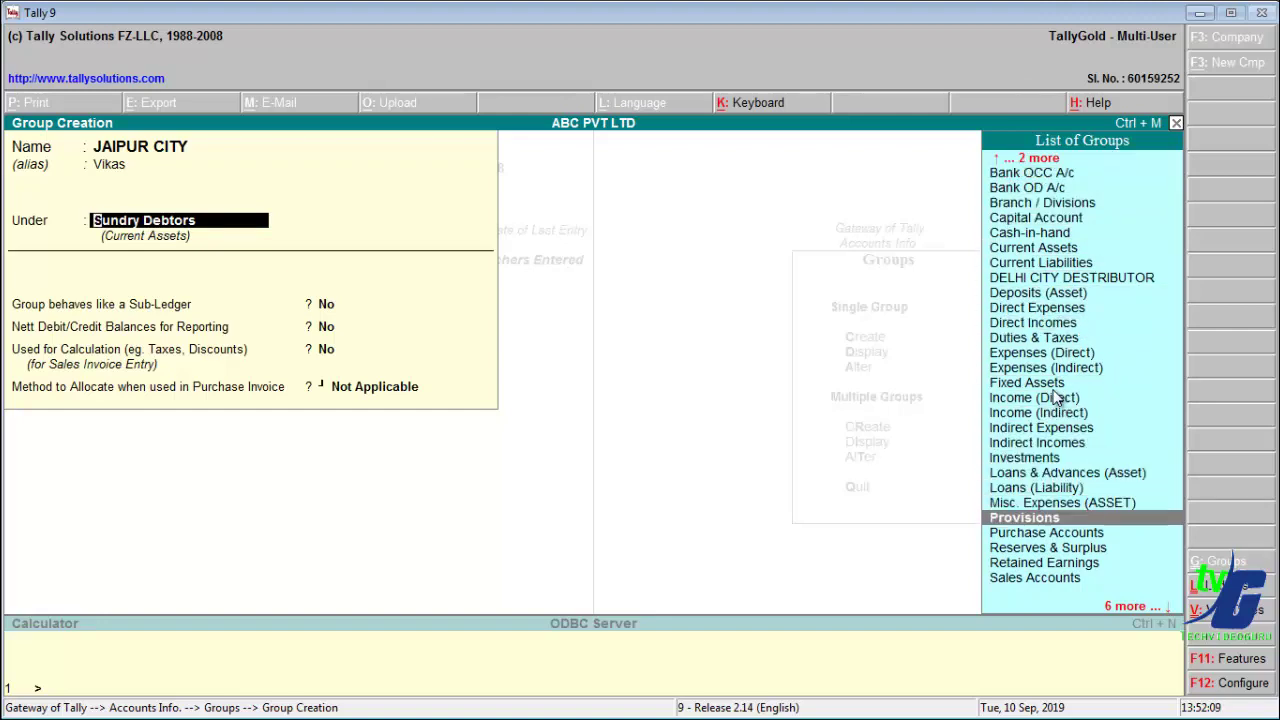
{"action": "key", "text": "Down"}
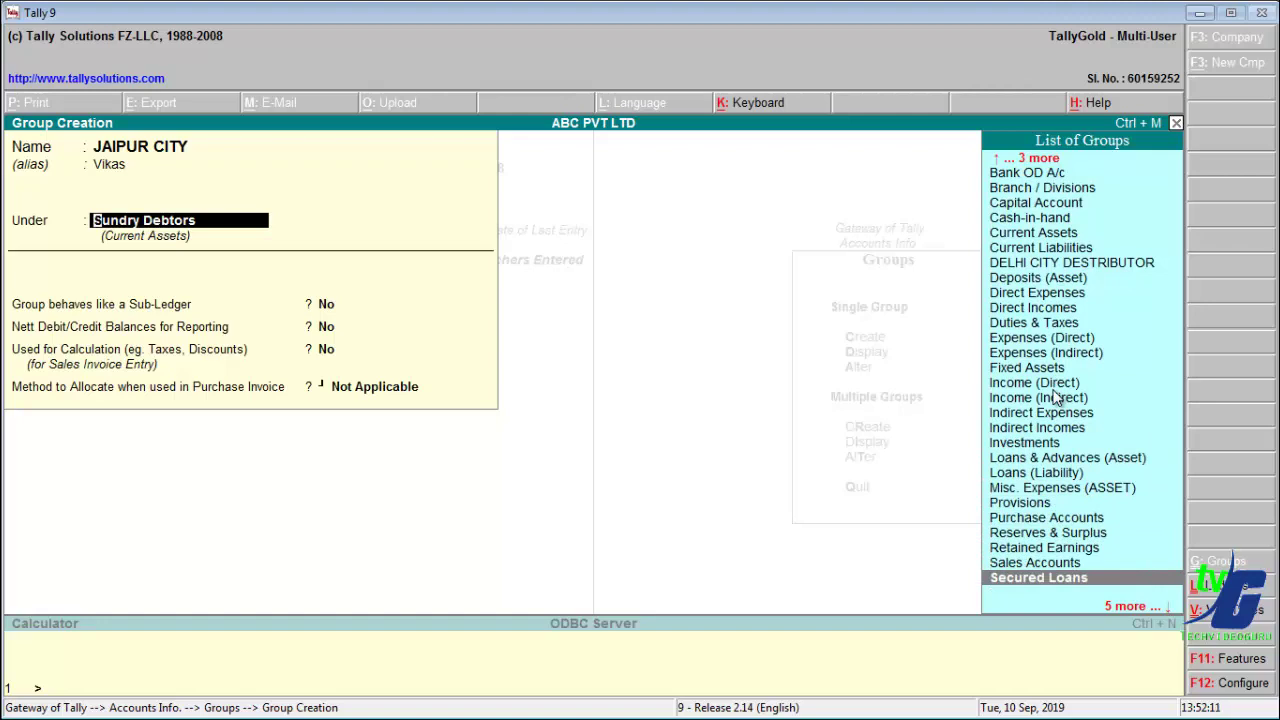
{"action": "key", "text": "Up"}
{"action": "key", "text": "Up"}
{"action": "key", "text": "Up"}
{"action": "key", "text": "Up"}
{"action": "key", "text": "Up"}
{"action": "key", "text": "Up"}
{"action": "key", "text": "Up"}
{"action": "key", "text": "Up"}
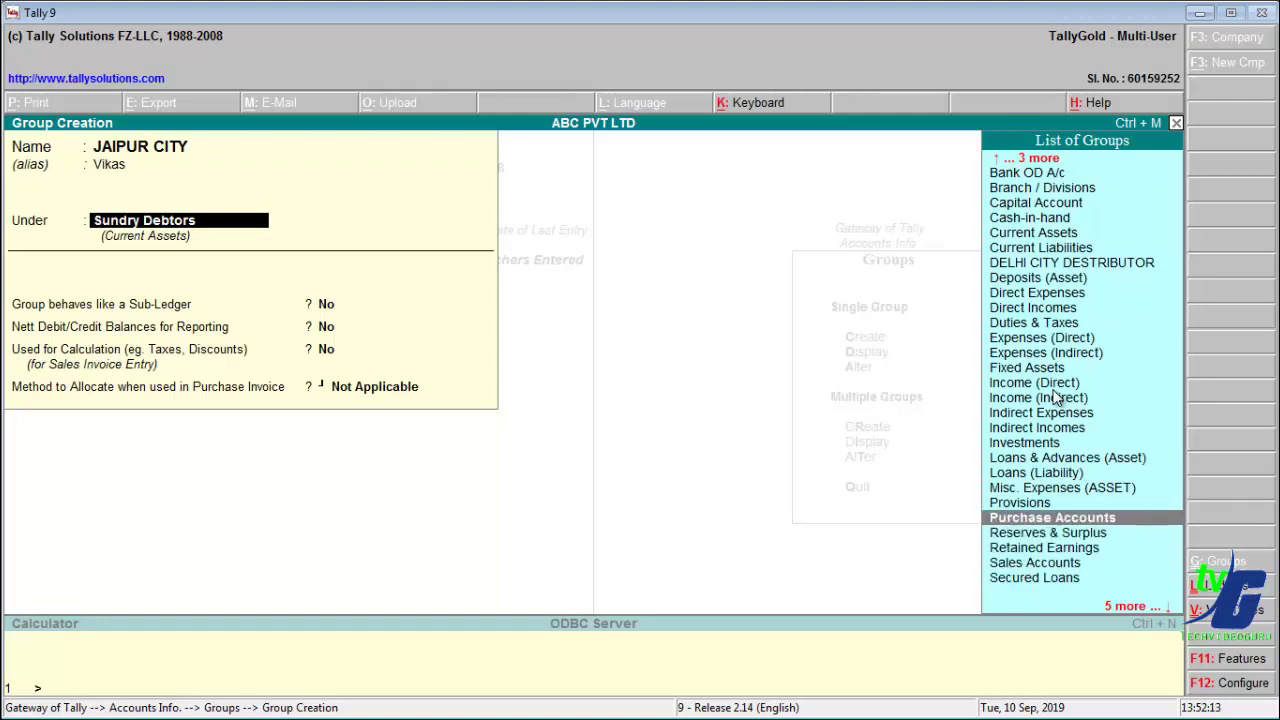
{"action": "key", "text": "Up"}
{"action": "key", "text": "Up"}
{"action": "key", "text": "Up"}
{"action": "key", "text": "Up"}
{"action": "key", "text": "Up"}
{"action": "key", "text": "Up"}
{"action": "key", "text": "Up"}
{"action": "key", "text": "Up"}
{"action": "key", "text": "Up"}
{"action": "key", "text": "Up"}
{"action": "key", "text": "Up"}
{"action": "key", "text": "Up"}
{"action": "key", "text": "Up"}
{"action": "key", "text": "Up"}
{"action": "key", "text": "Up"}
{"action": "key", "text": "Up"}
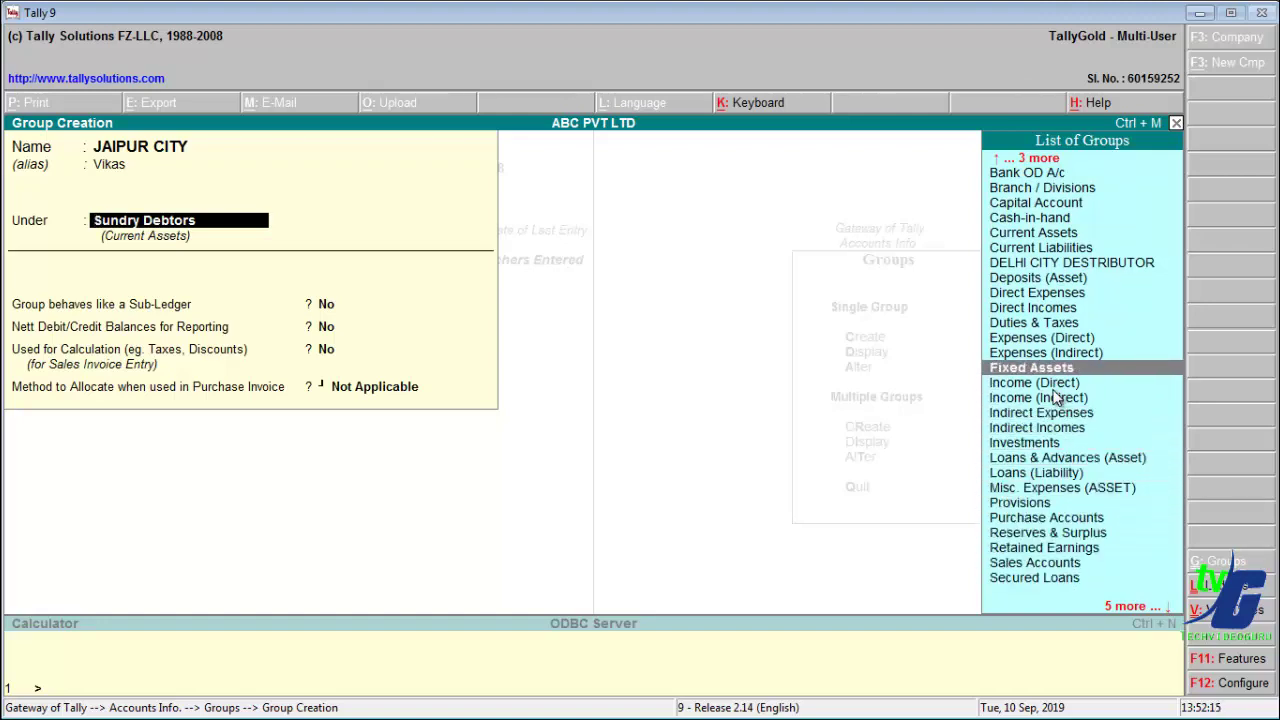
{"action": "key", "text": "Up"}
{"action": "key", "text": "Up"}
{"action": "key", "text": "Up"}
{"action": "key", "text": "Up"}
{"action": "key", "text": "Up"}
{"action": "key", "text": "Up"}
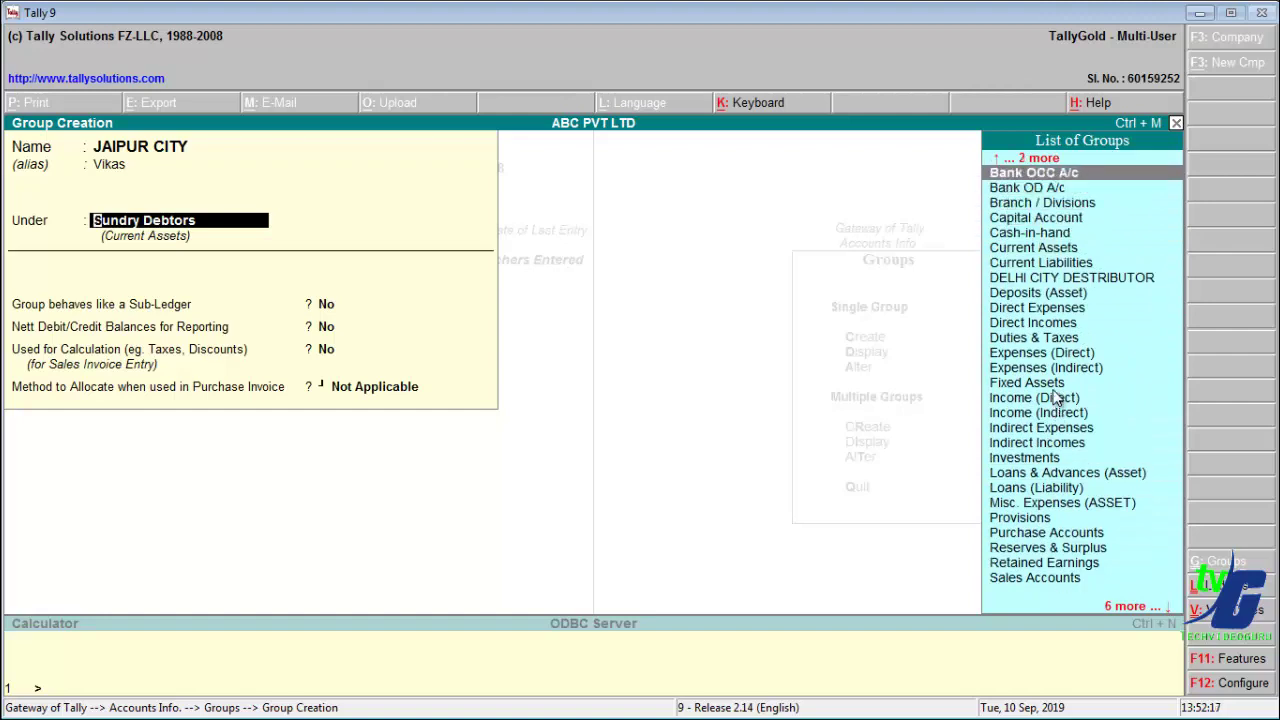
{"action": "key", "text": "Down"}
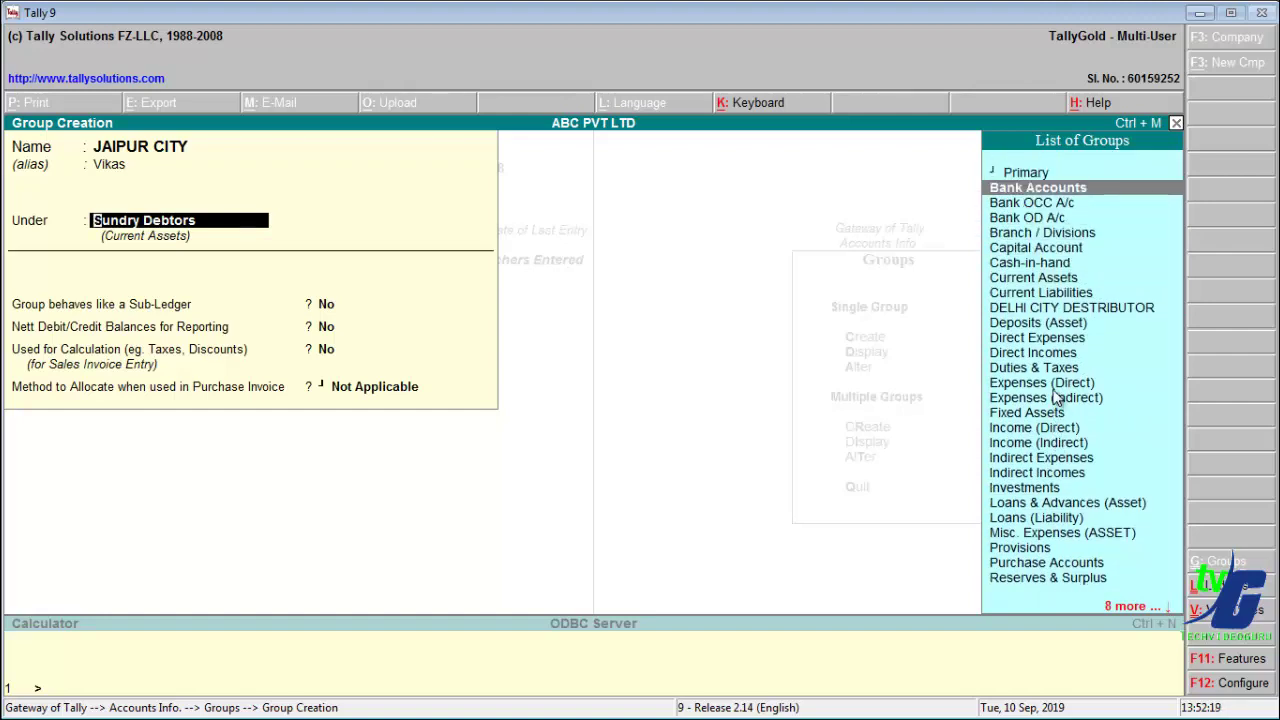
{"action": "key", "text": "Return"}
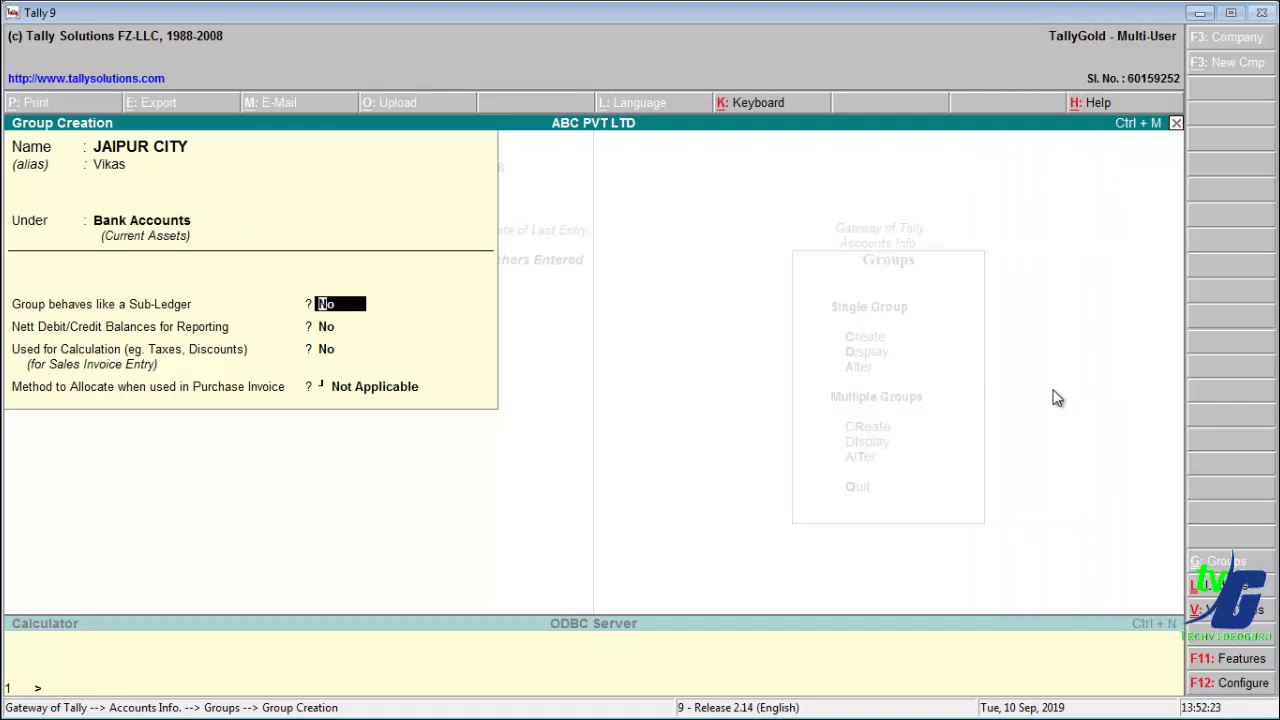
Step: Keep sub-ledger at No, set net balances and calculation to Yes, leave allocation Not Applicable, and save the group
{"action": "key", "text": "Return"}
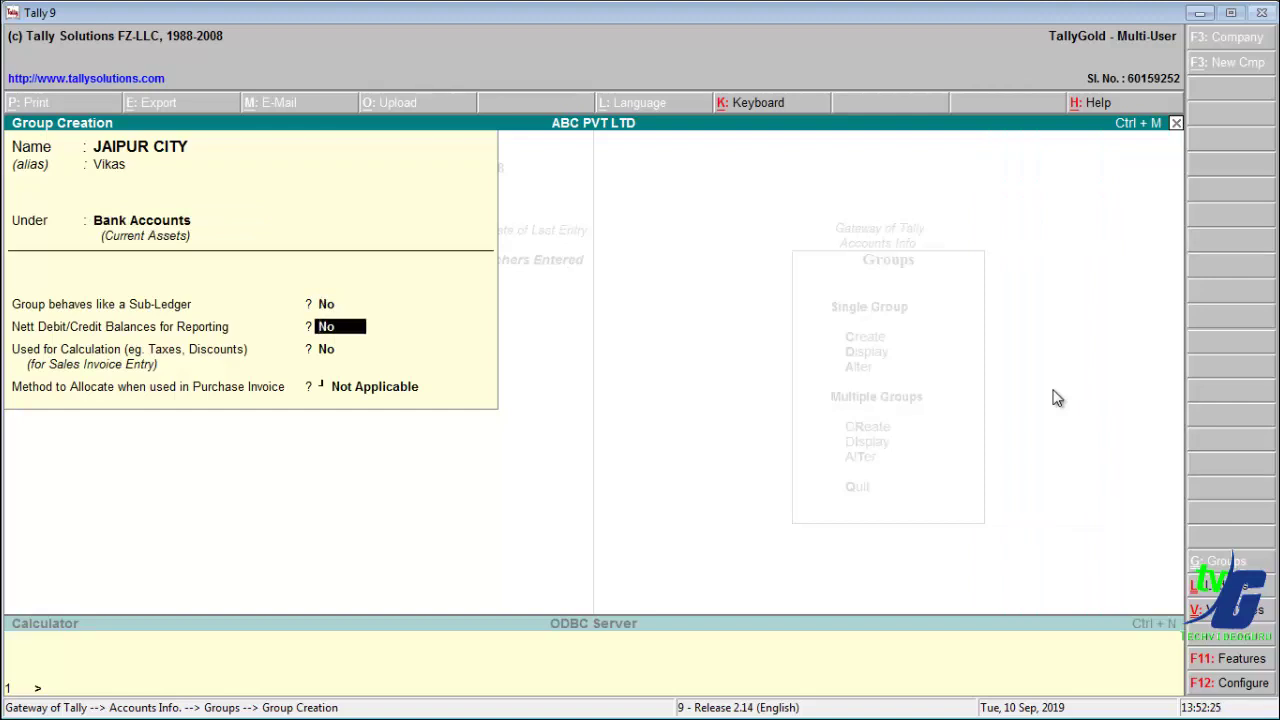
{"action": "type", "text": "y"}
{"action": "key", "text": "Return"}
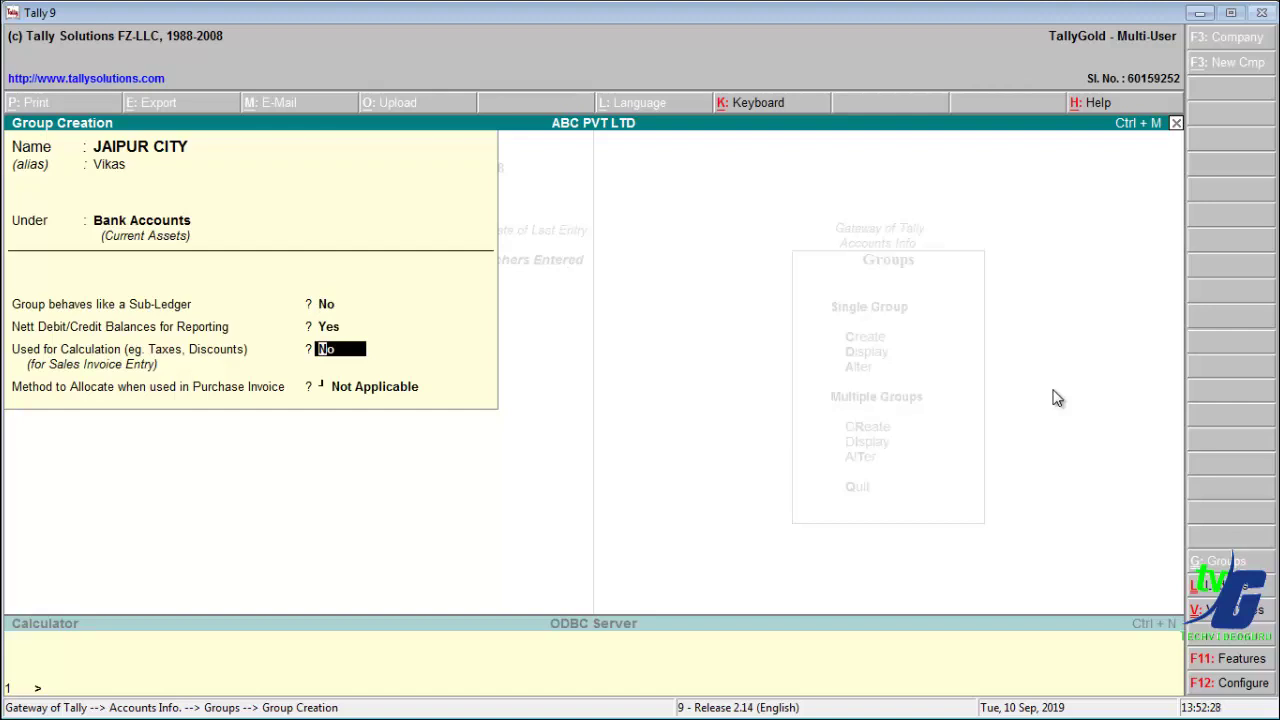
{"action": "type", "text": "y"}
{"action": "key", "text": "Return"}
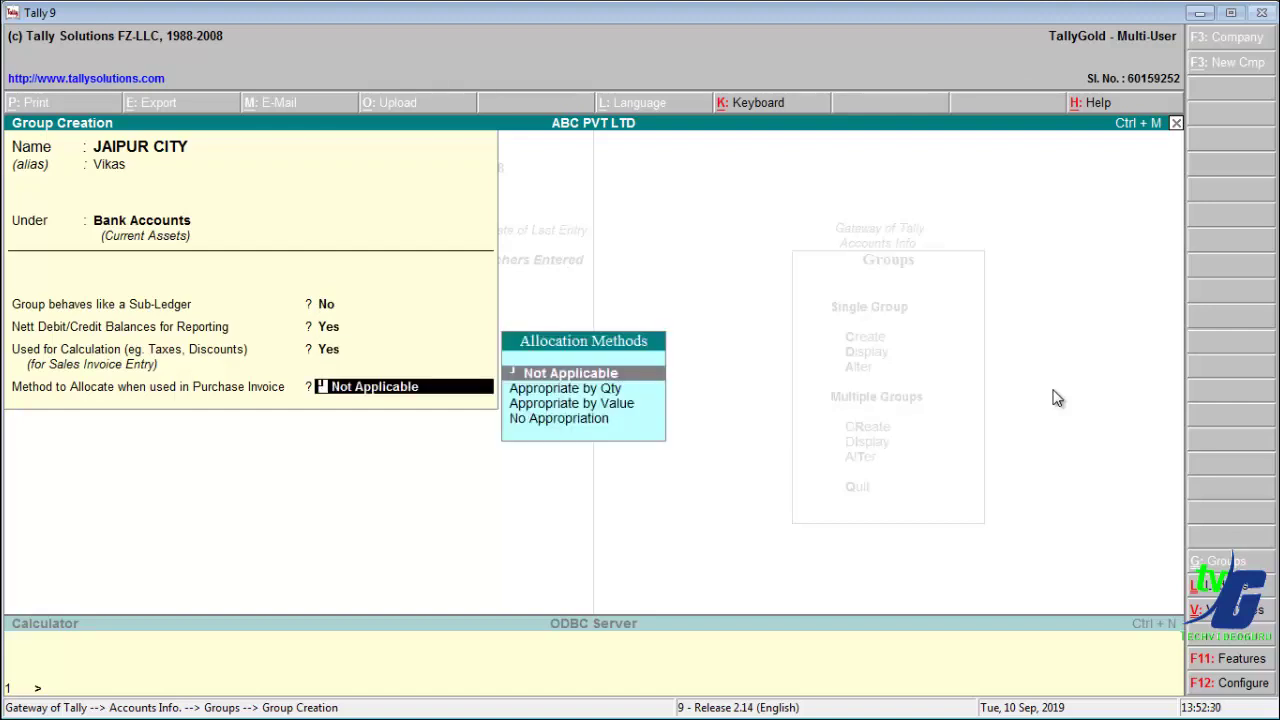
{"action": "key", "text": "Return"}
{"action": "key", "text": "y"}
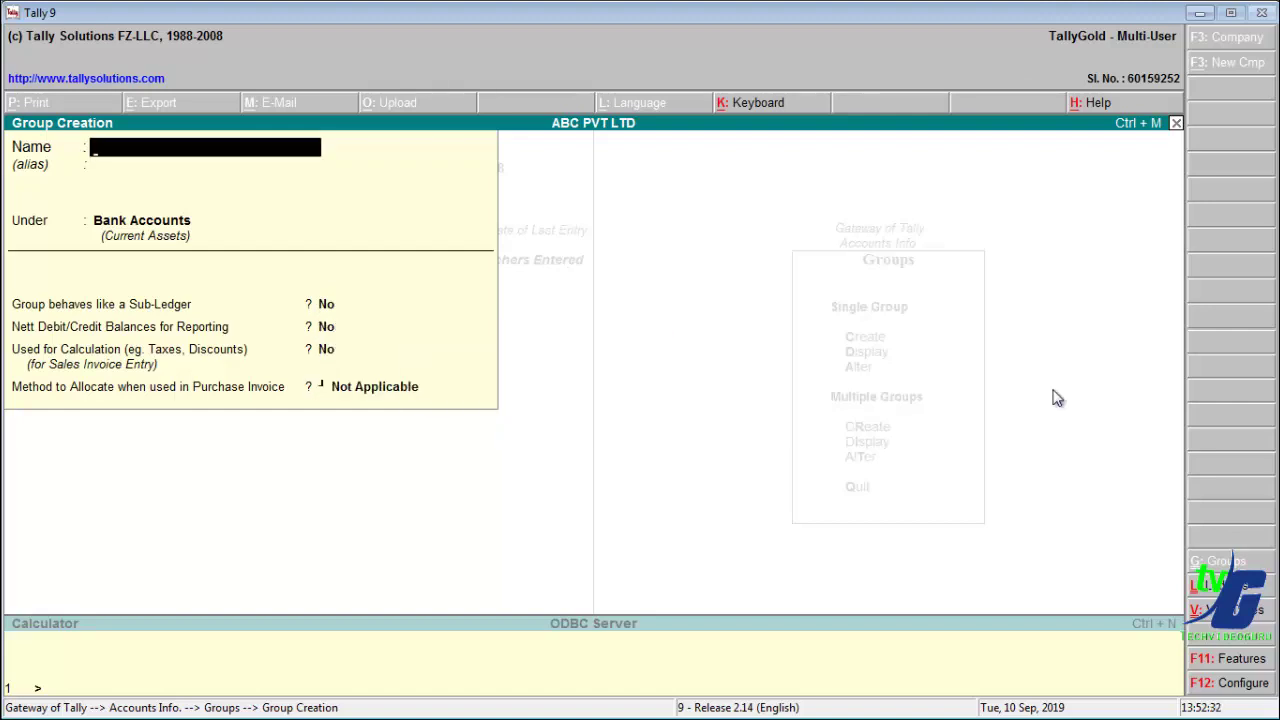
Step: Leave group creation, display the details of the single group JAIPUR CITY, and return to the group selection
{"action": "key", "text": "Escape"}
{"action": "key", "text": "y"}
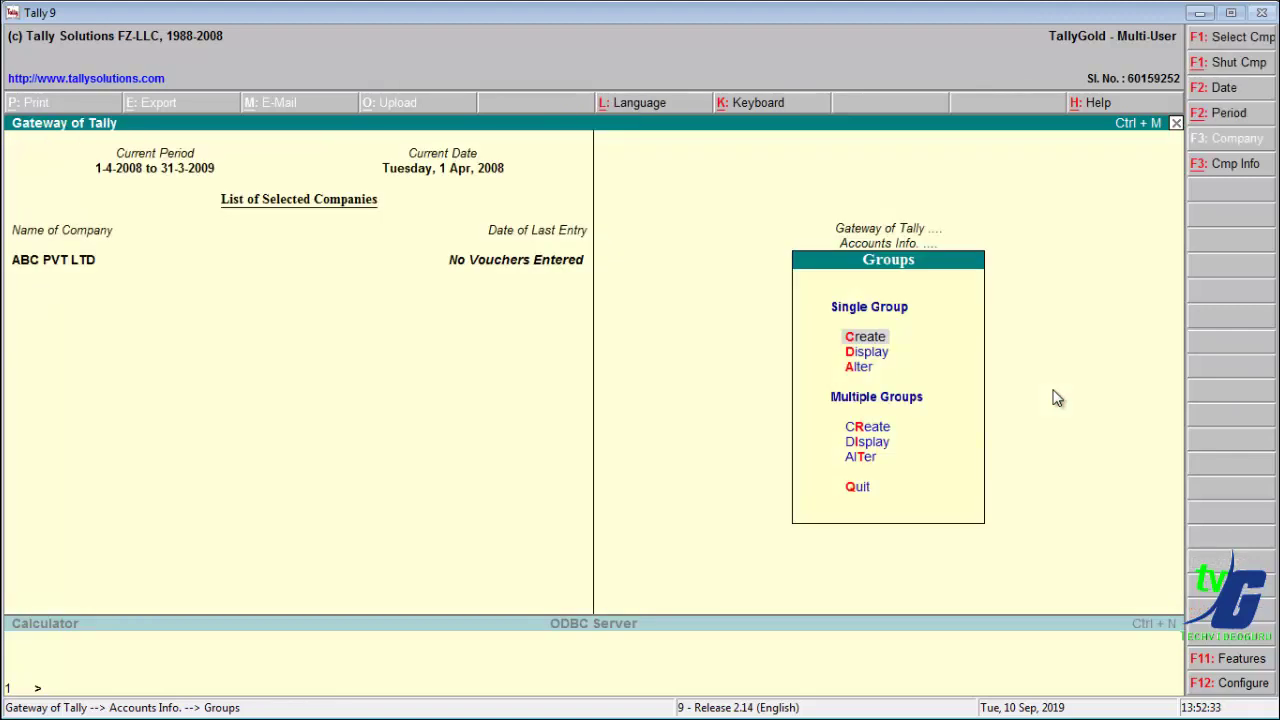
{"action": "key", "text": "Down"}
{"action": "key", "text": "Return"}
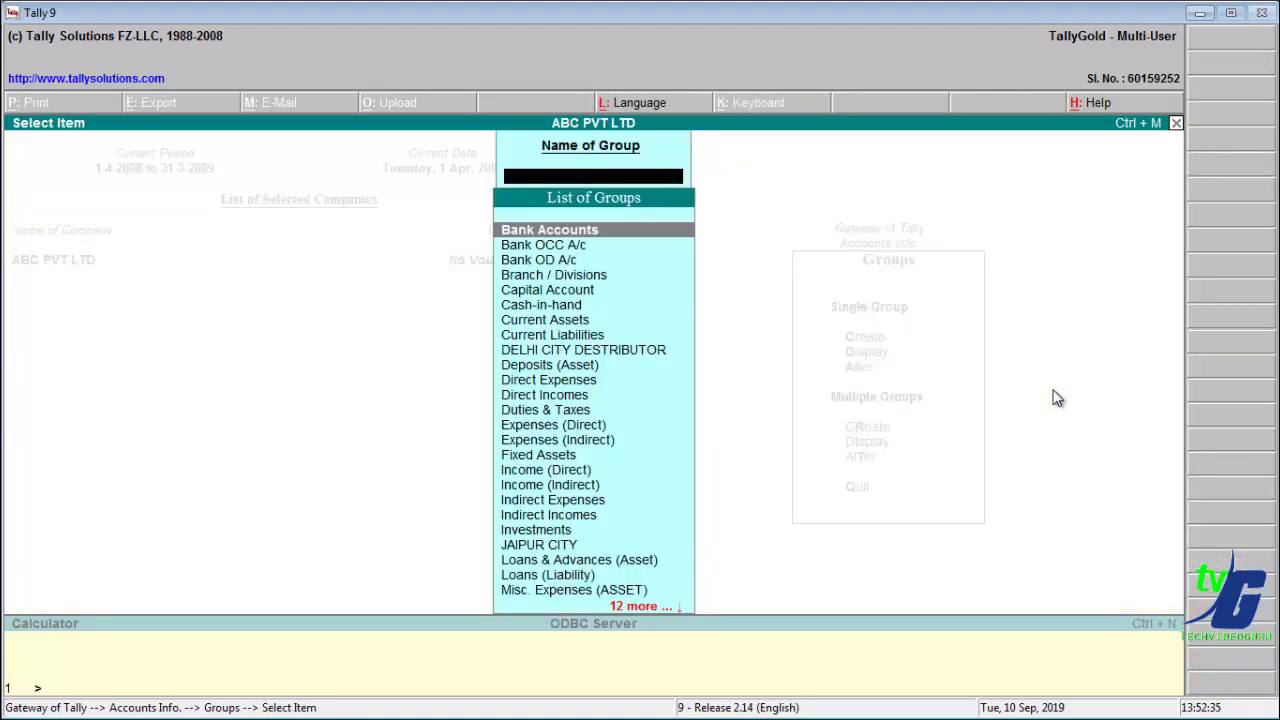
{"action": "type", "text": "j"}
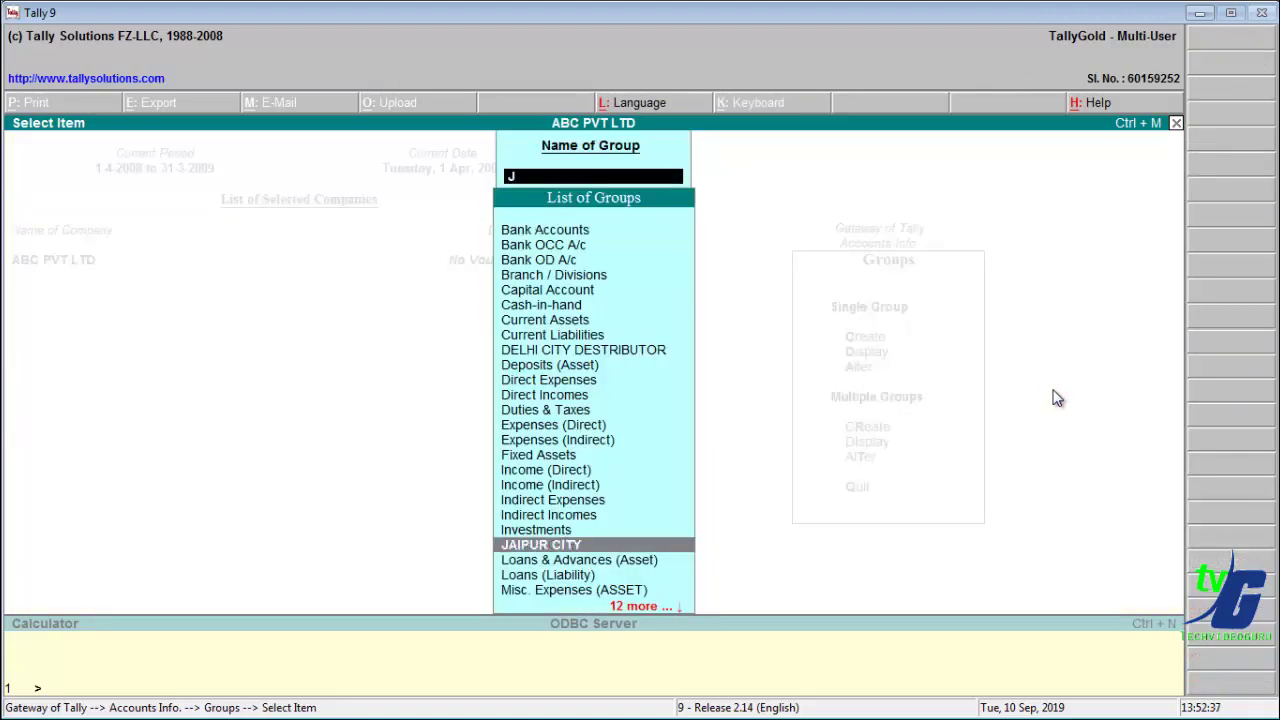
{"action": "key", "text": "Return"}
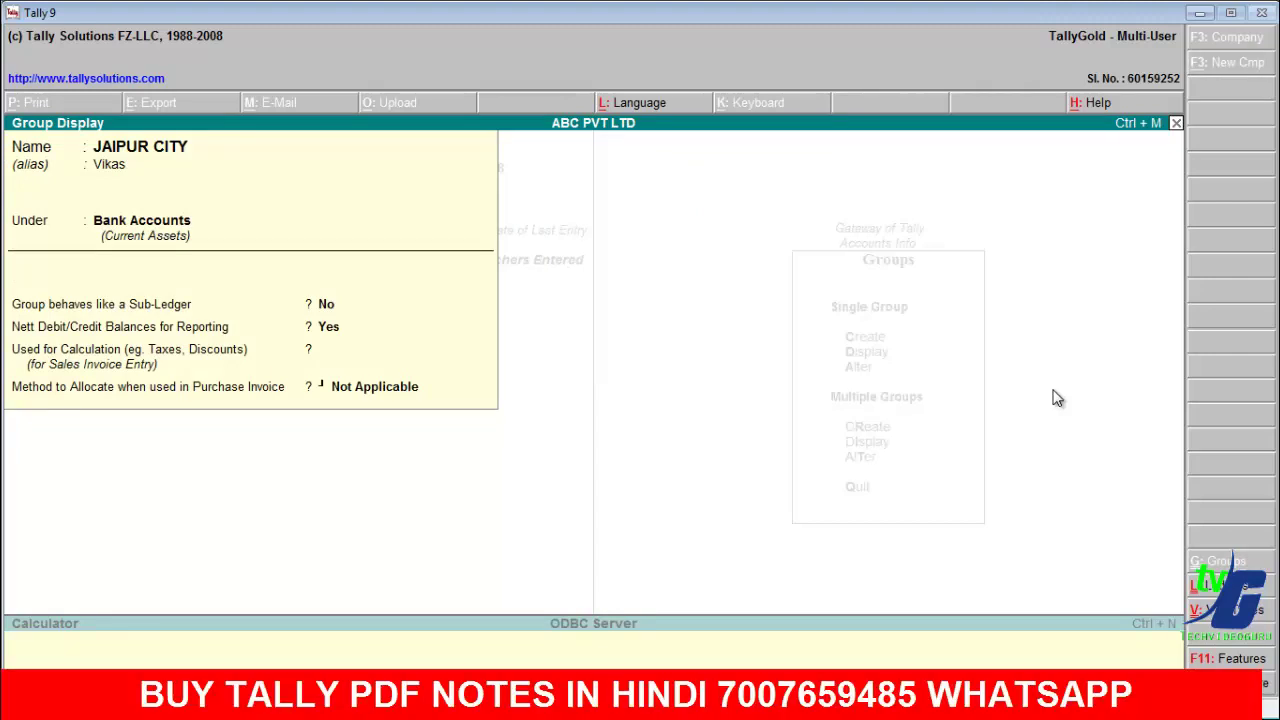
{"action": "key", "text": "Escape"}
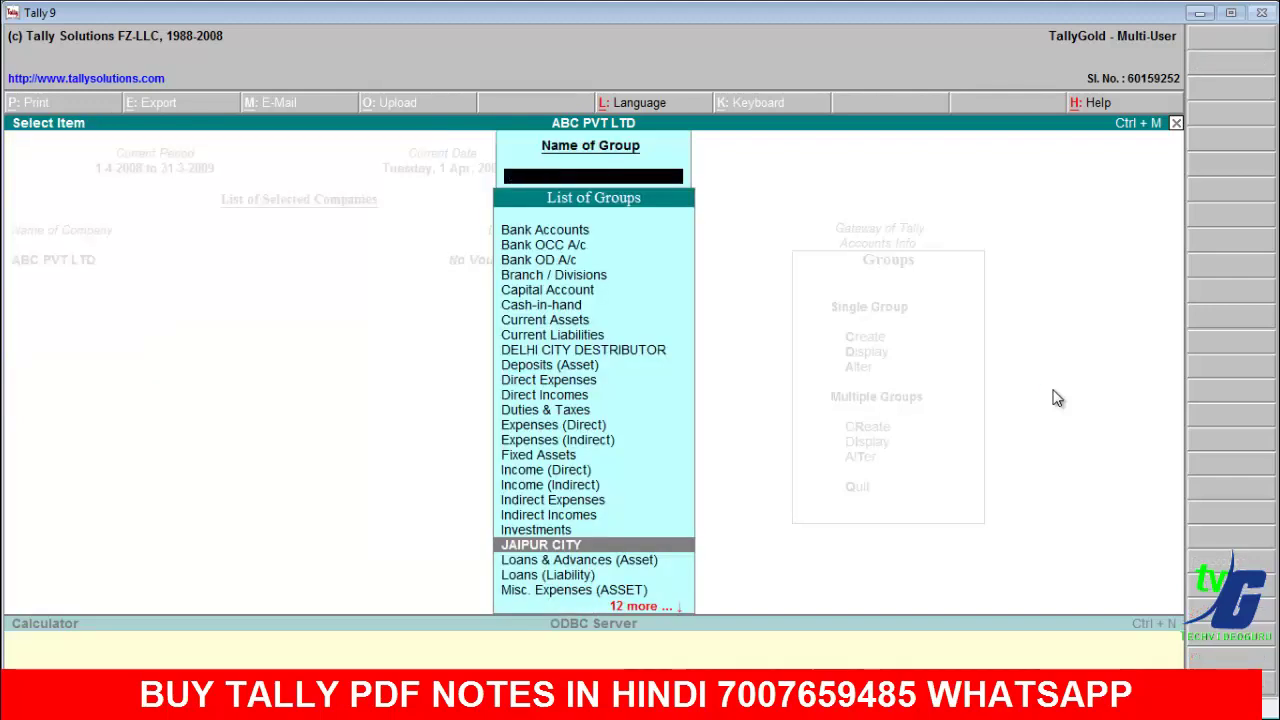
Step: Leave the group selection back to the Gateway of Tally and switch to the PDF notes in Adobe Reader
{"action": "key", "text": "Escape"}
{"action": "key", "text": "Escape"}
{"action": "key", "text": "Escape"}
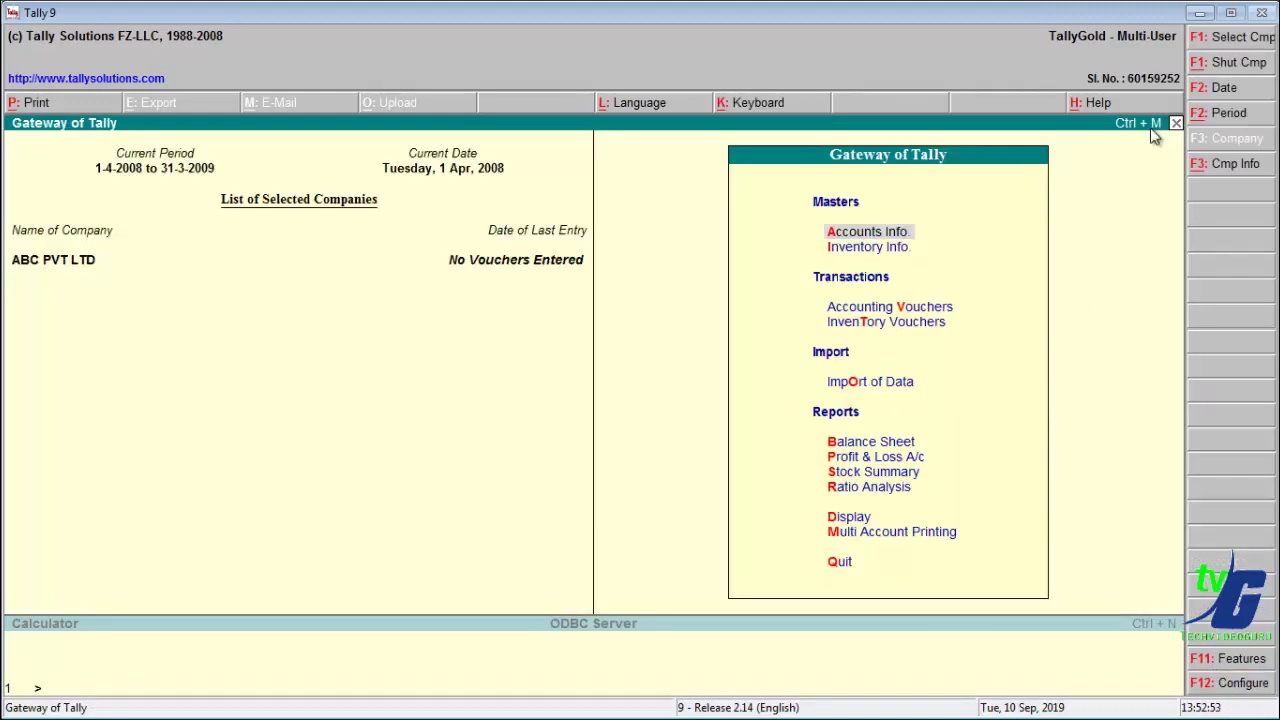
{"action": "left_click", "coordinate": [1199, 13]}
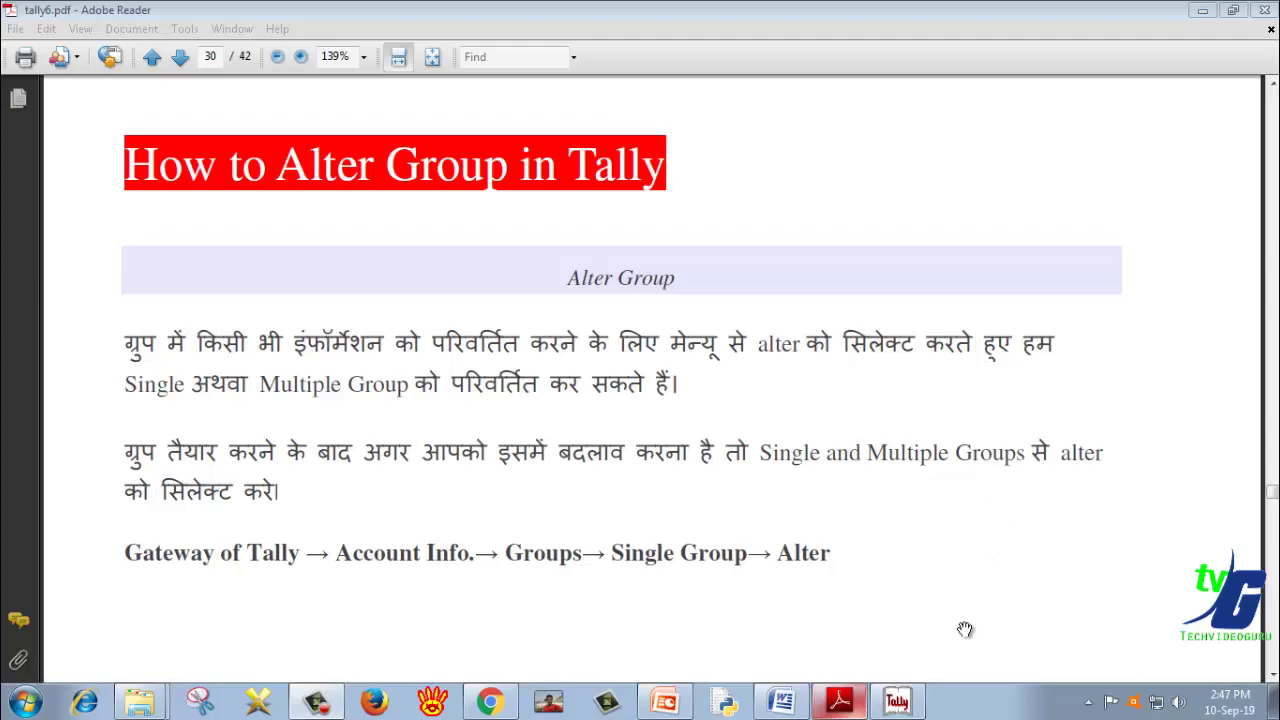
Step: Switch back to Tally and display the details of the single group JAIPUR CITY from the accounts information
{"action": "left_click", "coordinate": [912, 705]}
{"action": "left_click", "coordinate": [878, 237]}
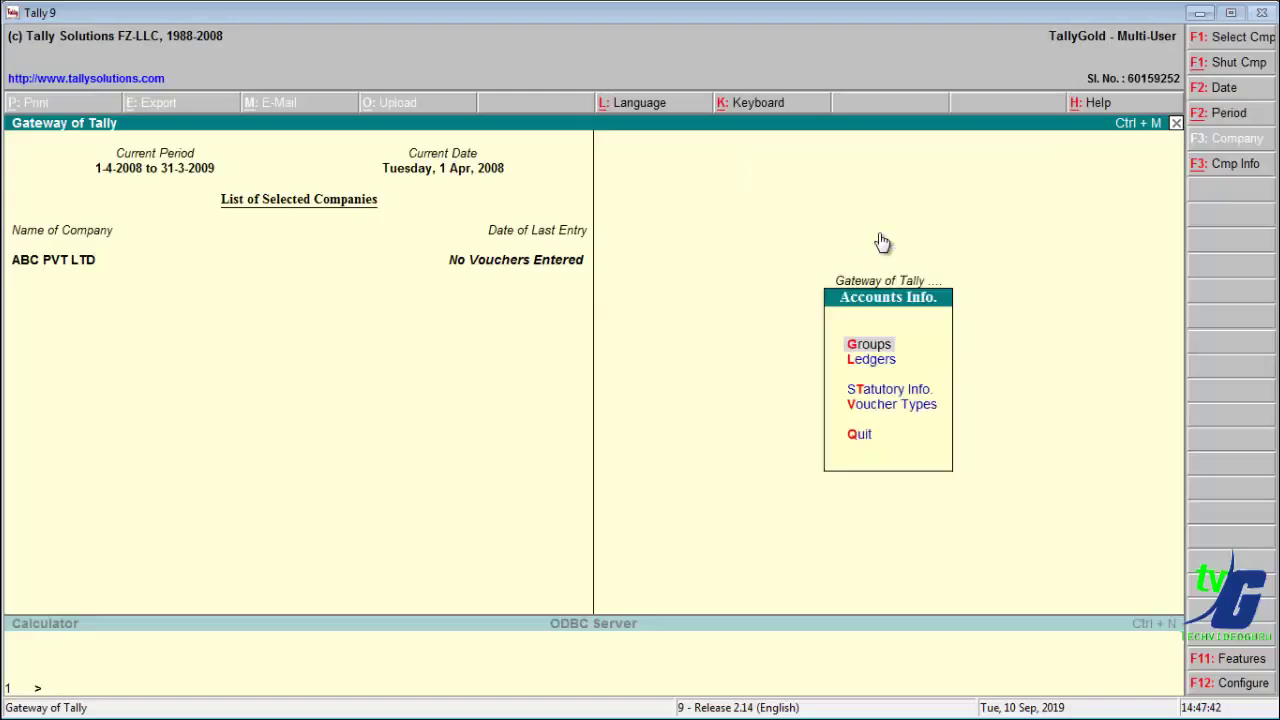
{"action": "left_click", "coordinate": [869, 347]}
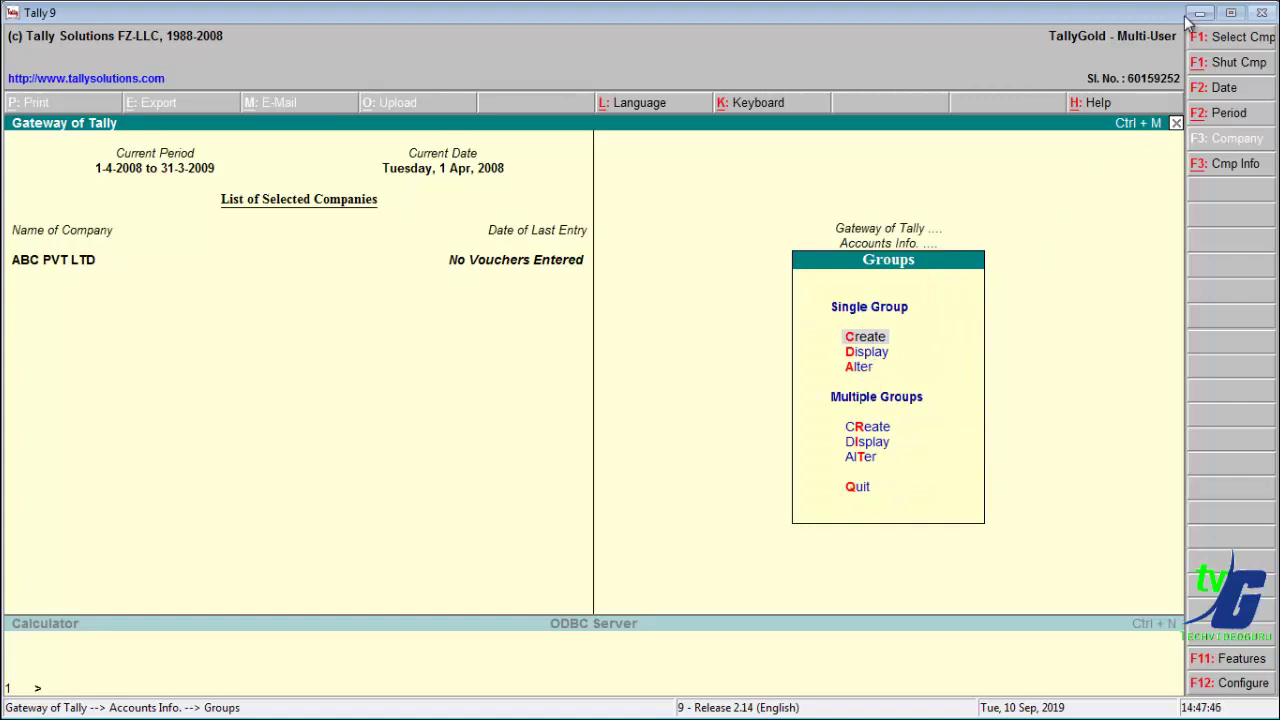
{"action": "left_click", "coordinate": [878, 356]}
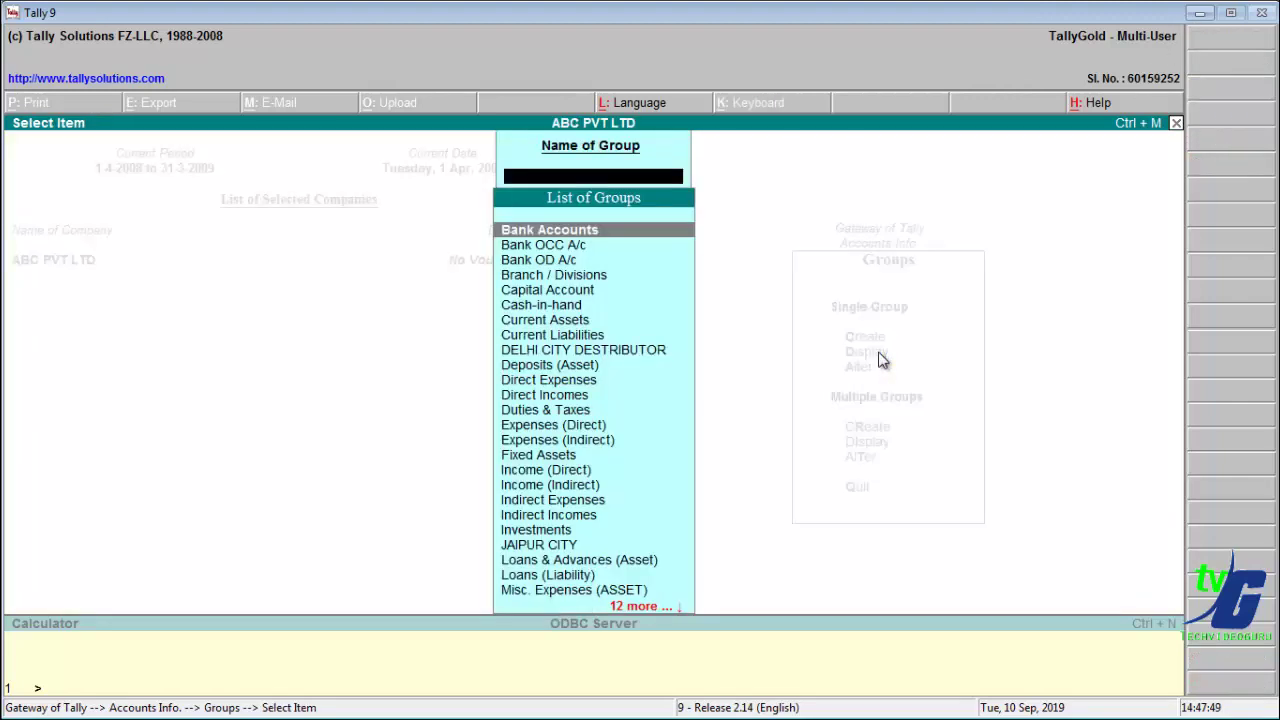
{"action": "left_click", "coordinate": [554, 548]}
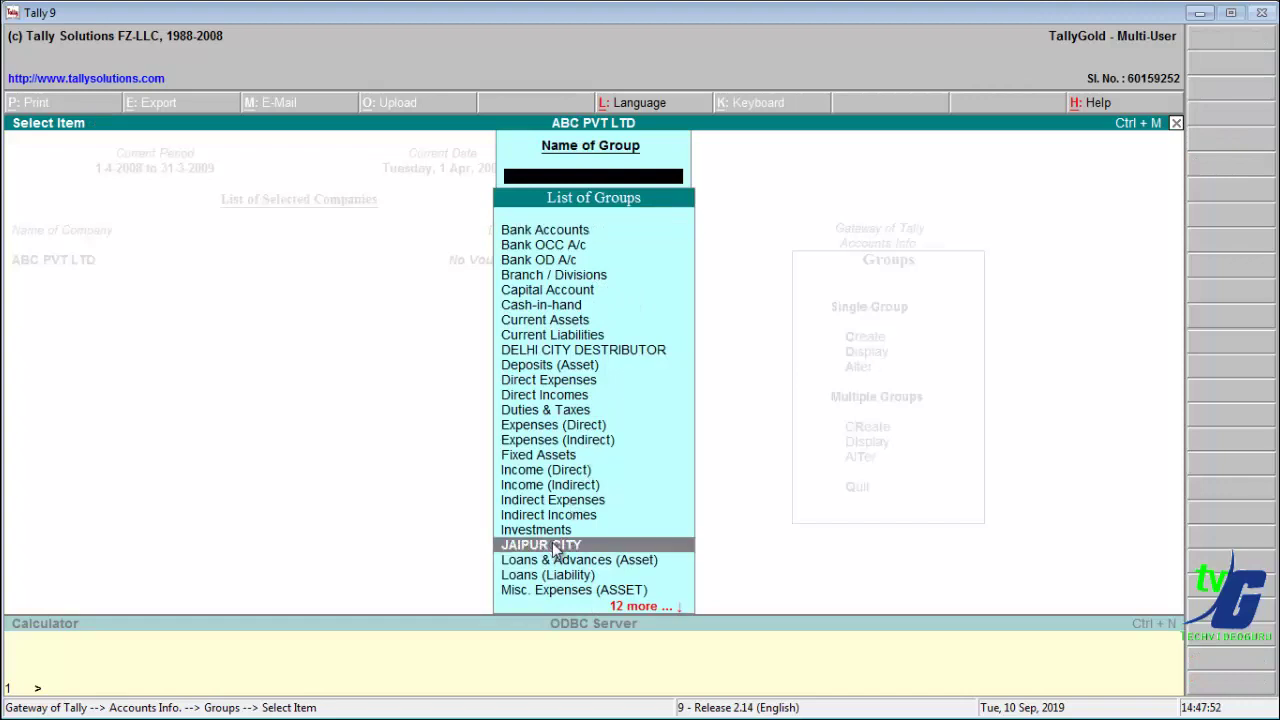
{"action": "left_click", "coordinate": [554, 547]}
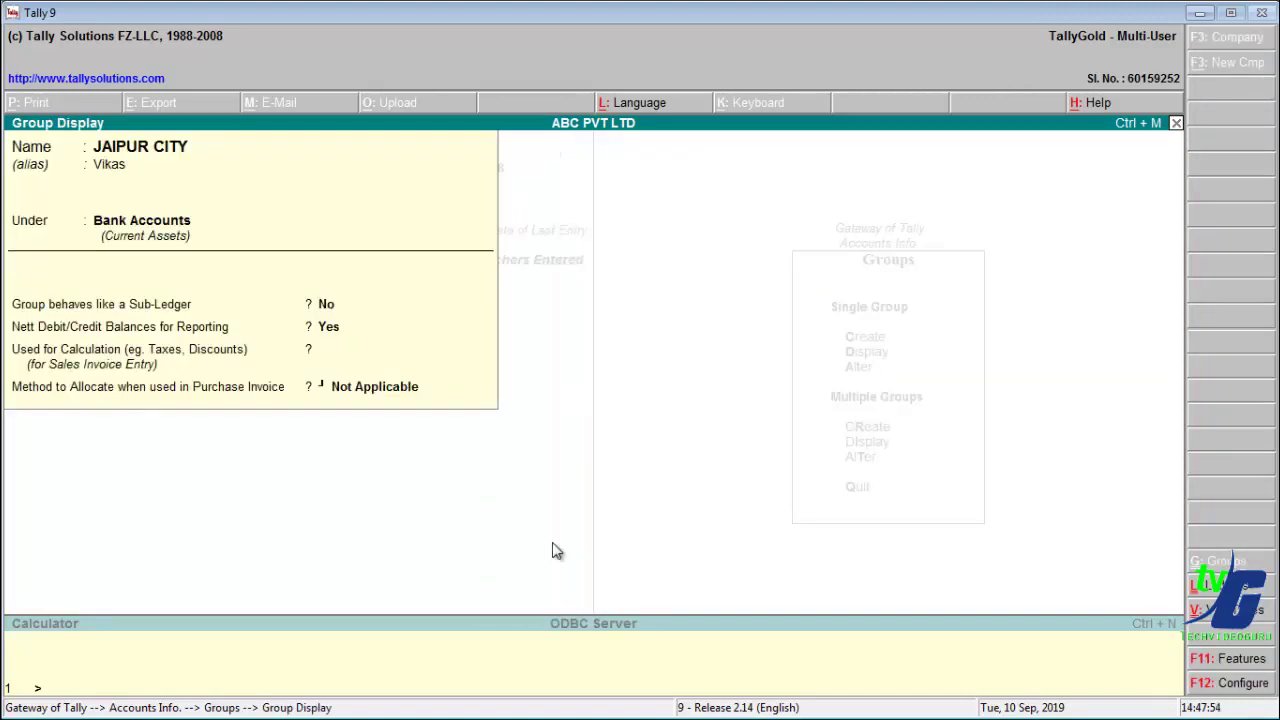
Step: Check the Alter Group notes in Adobe Reader, return to Tally and close the JAIPUR CITY display back to the group options
{"action": "left_click", "coordinate": [1199, 12]}
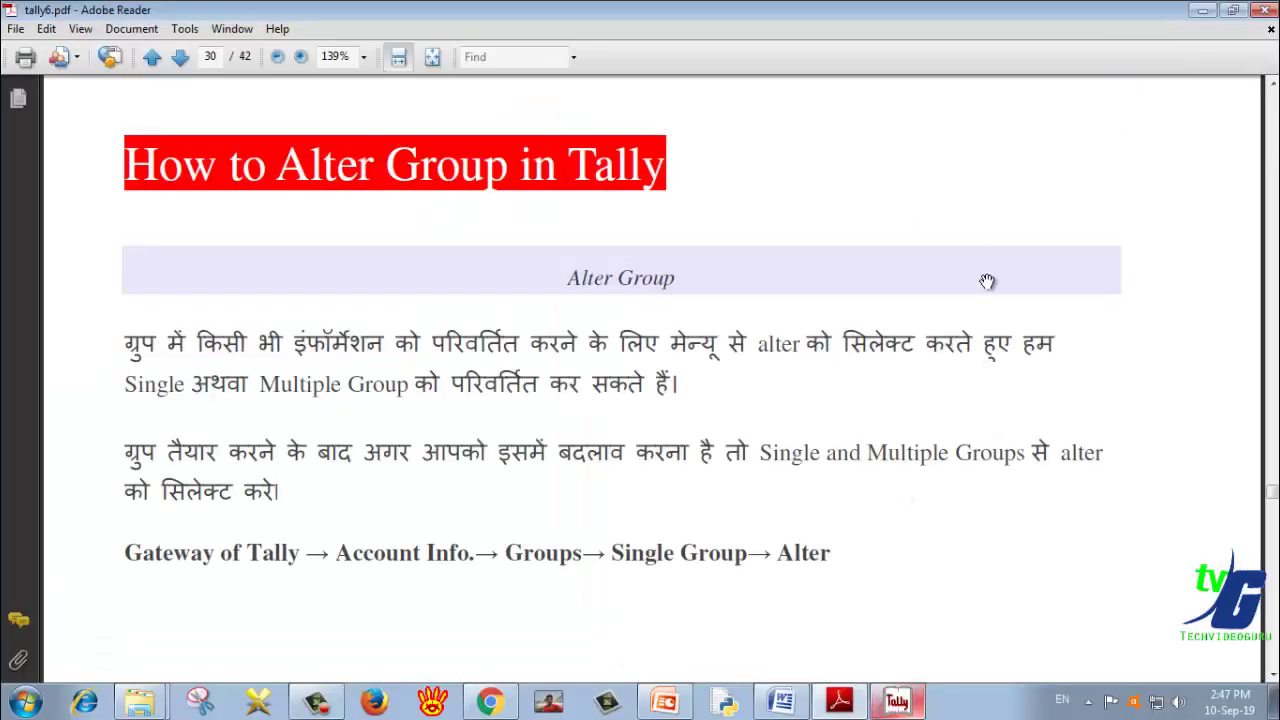
{"action": "scroll", "coordinate": [840, 360], "scroll_direction": "down", "scroll_amount": 1}
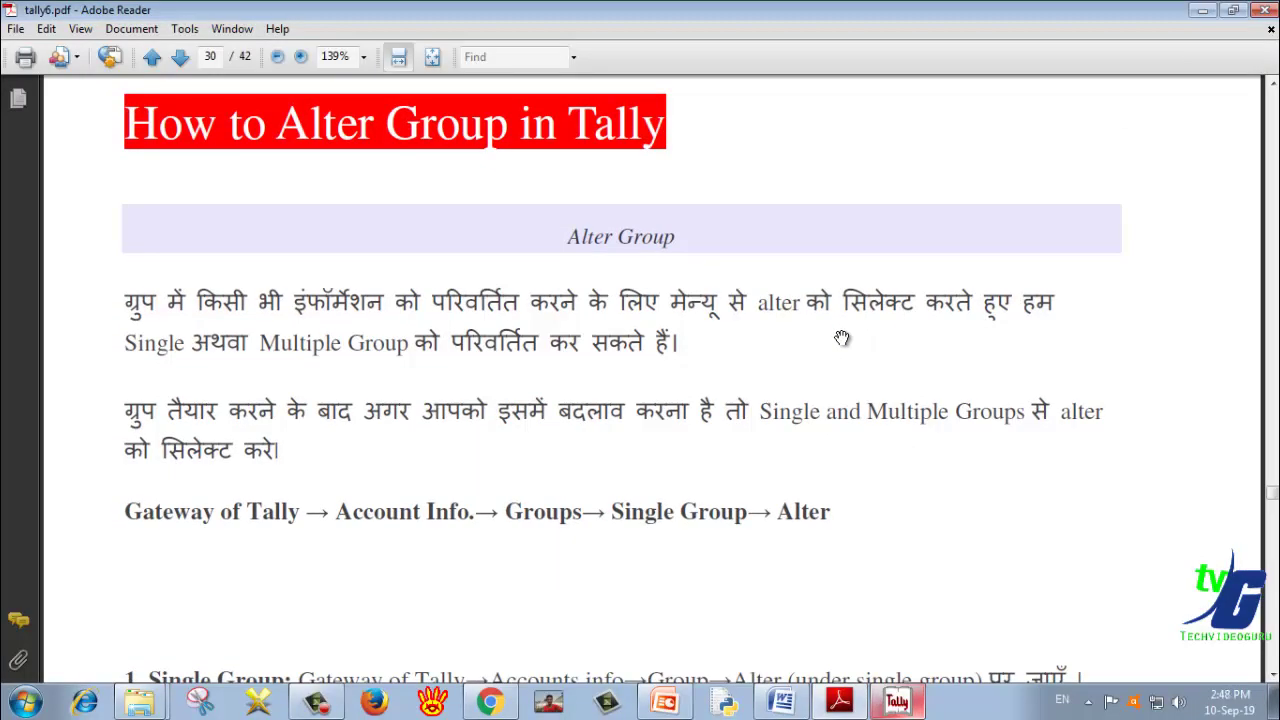
{"action": "left_click", "coordinate": [897, 701]}
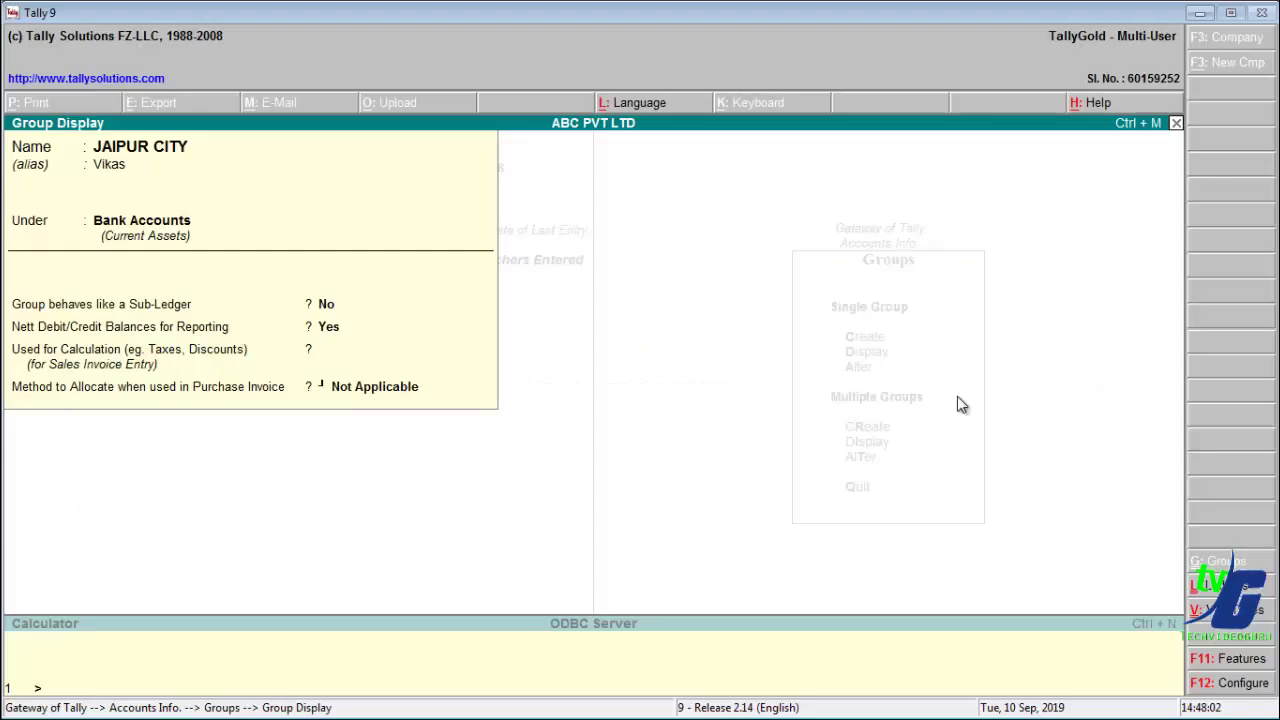
{"action": "key", "text": "Escape"}
{"action": "key", "text": "Escape"}
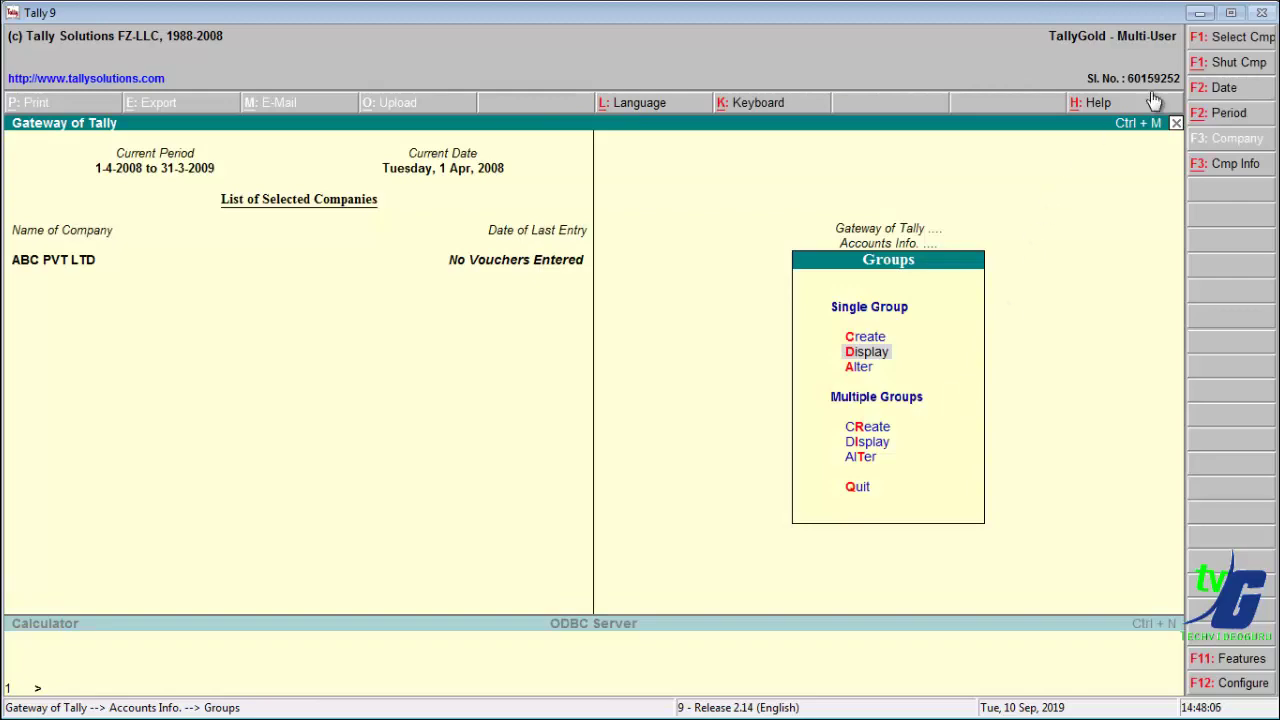
Step: Switch to the PDF notes in Adobe Reader and read how to alter single and multiple groups
{"action": "left_click", "coordinate": [1200, 13]}
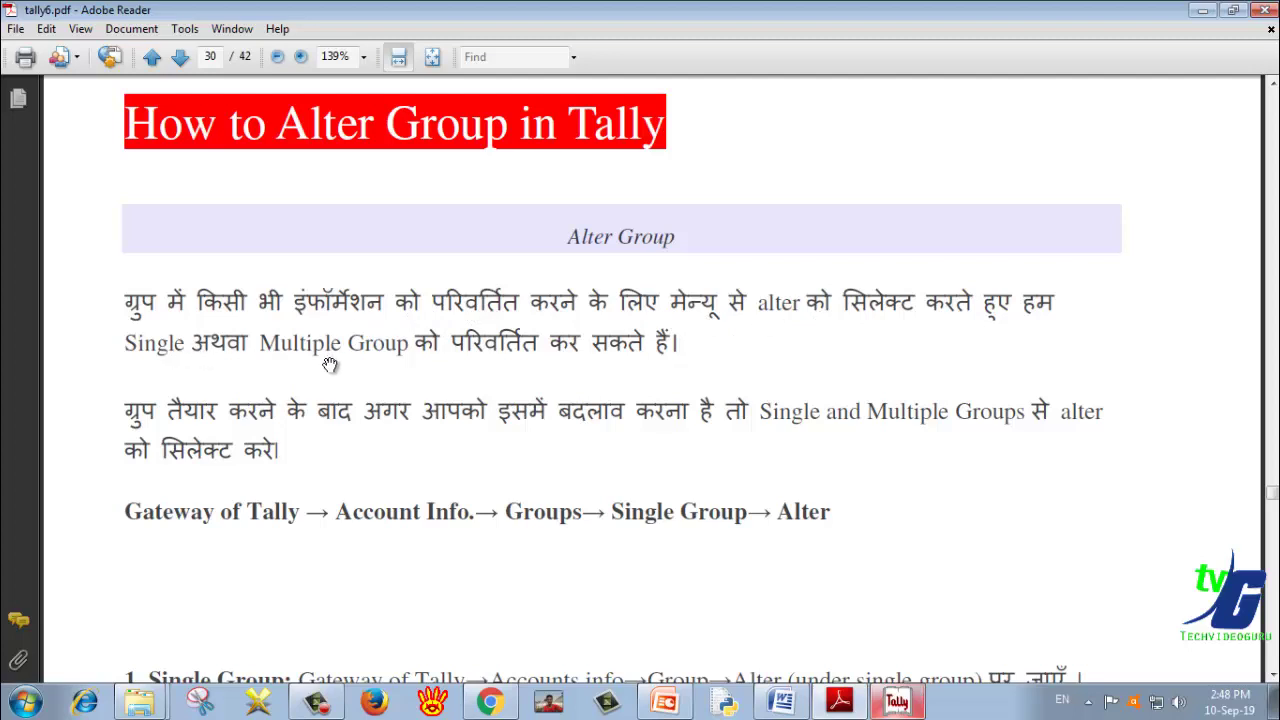
{"action": "scroll", "coordinate": [351, 434], "scroll_direction": "down", "scroll_amount": 1}
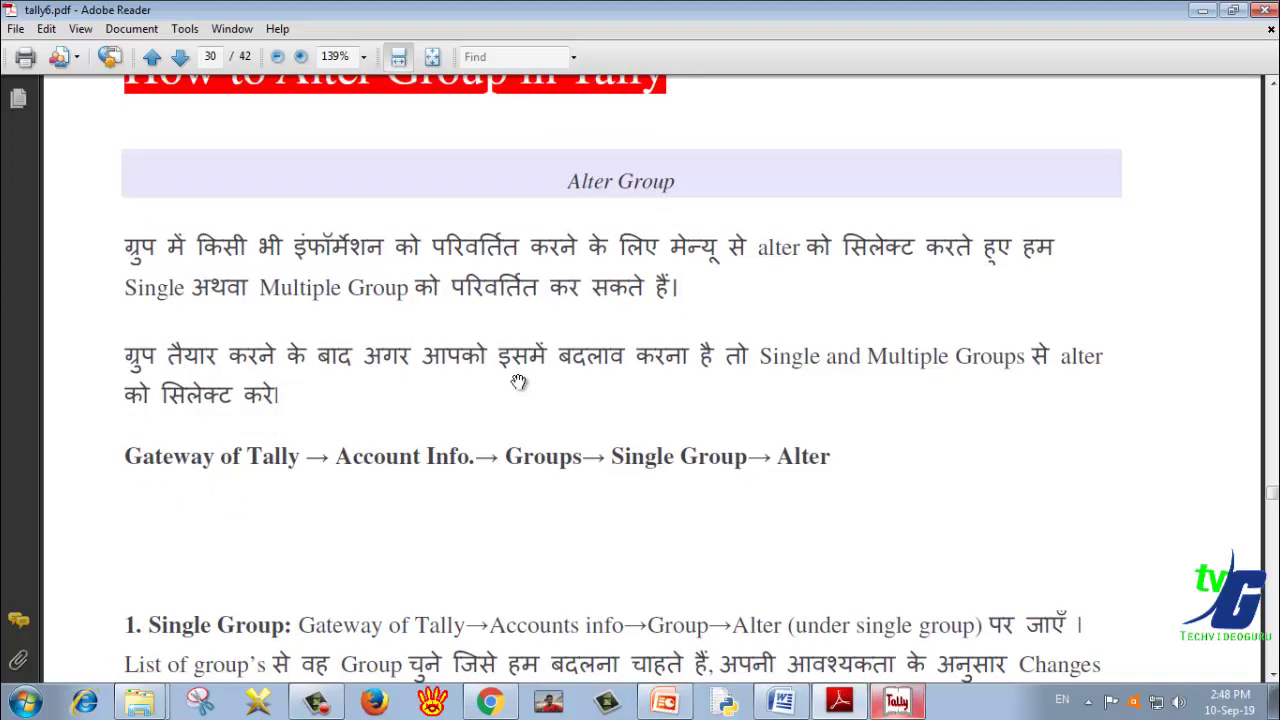
{"action": "scroll", "coordinate": [497, 431], "scroll_direction": "down", "scroll_amount": 1}
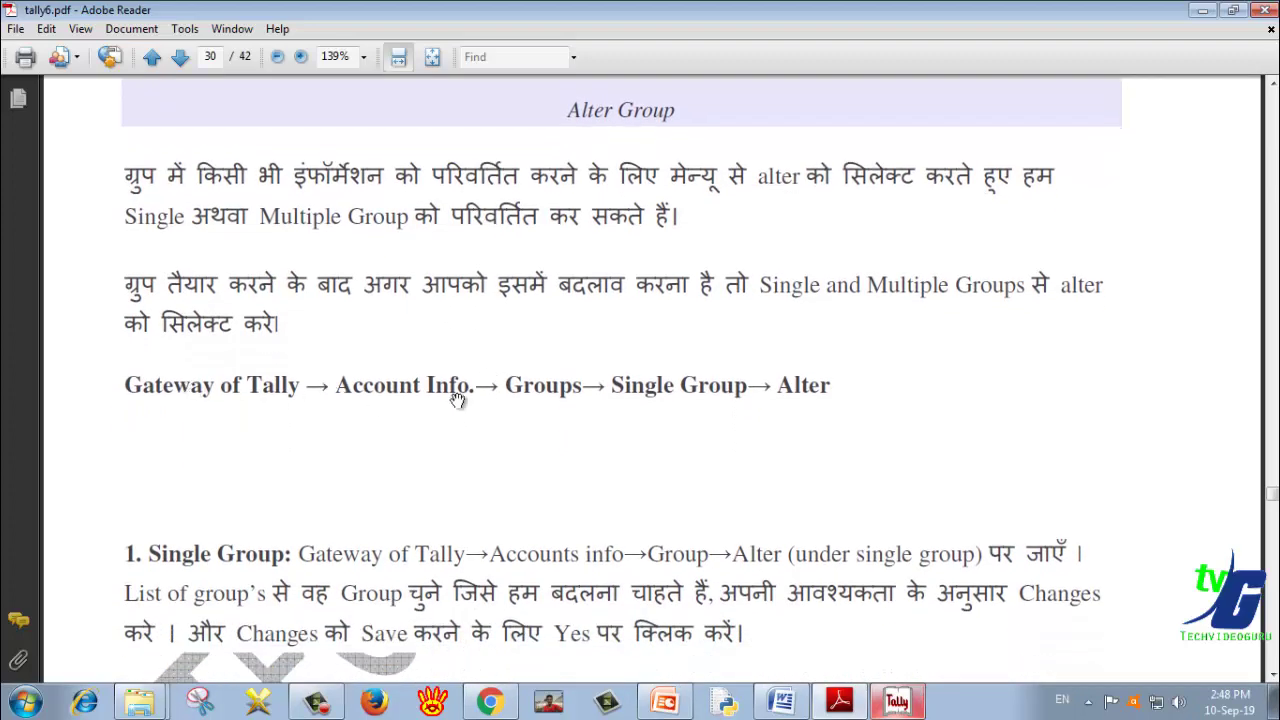
{"action": "left_click_drag", "start_coordinate": [654, 466], "coordinate": [652, 284]}
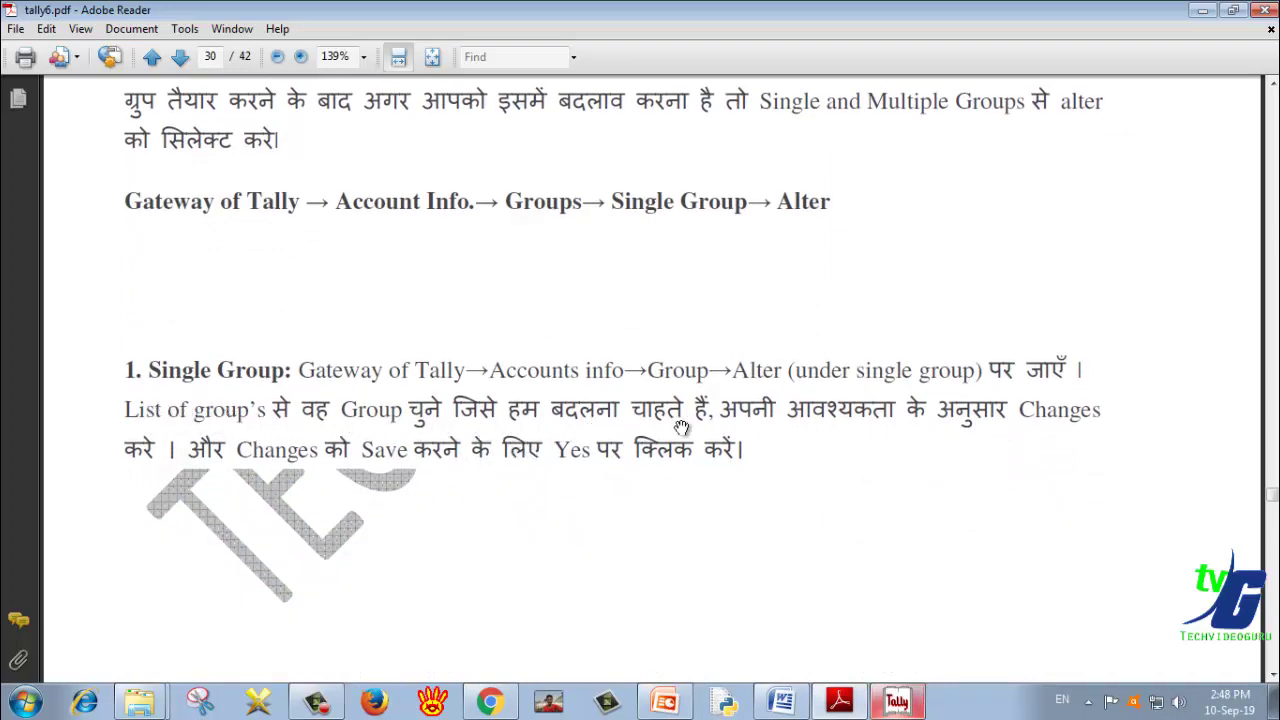
{"action": "left_click_drag", "start_coordinate": [608, 497], "coordinate": [607, 325]}
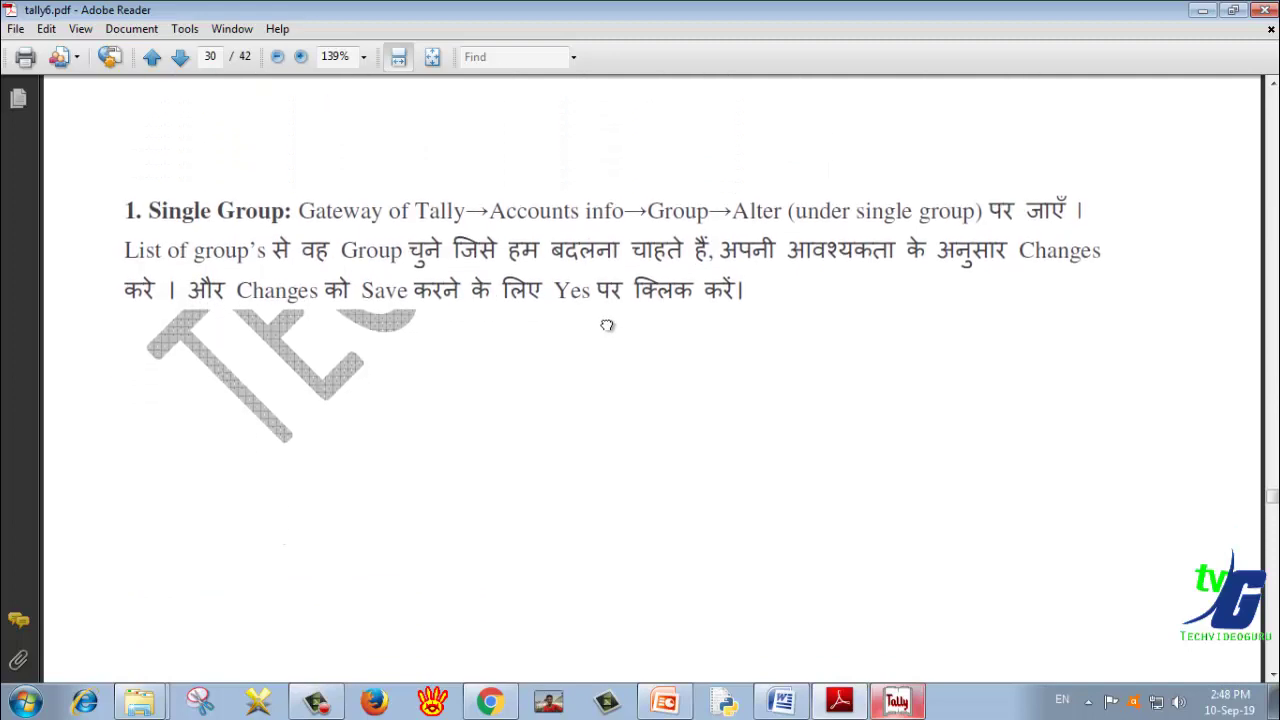
{"action": "scroll", "coordinate": [571, 537], "scroll_direction": "down", "scroll_amount": 3}
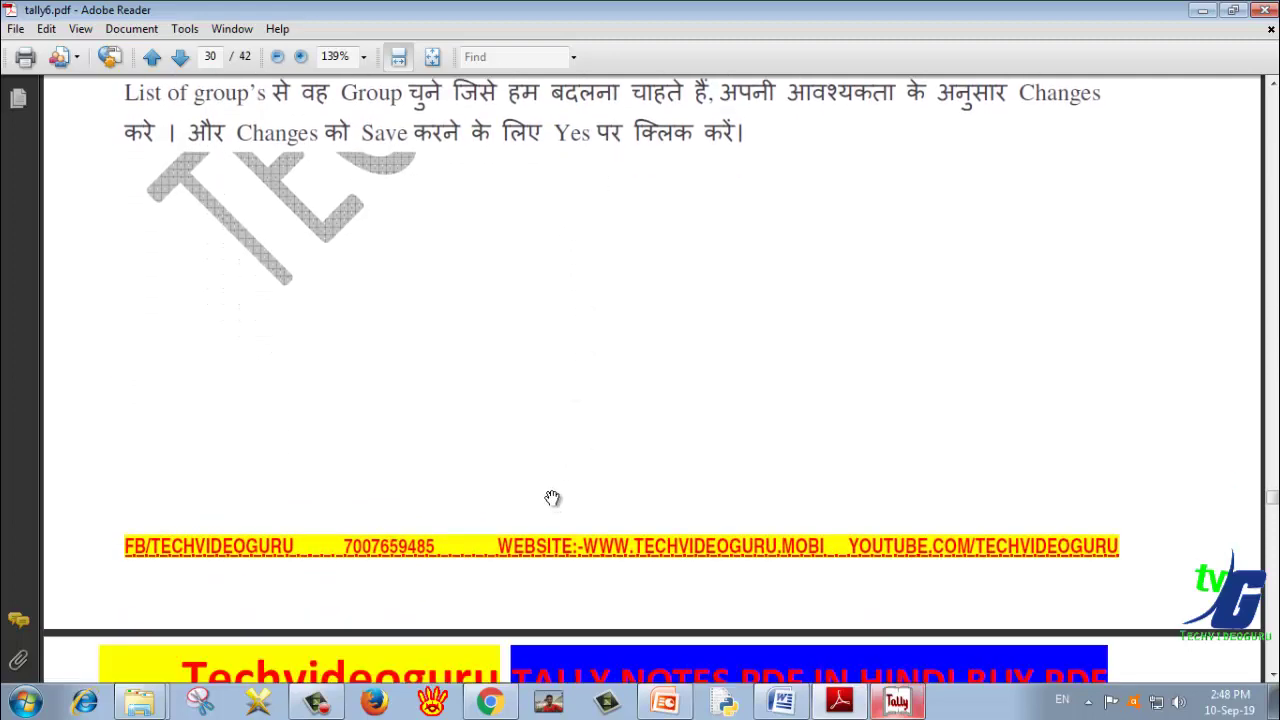
{"action": "scroll", "coordinate": [552, 498], "scroll_direction": "down", "scroll_amount": 1}
{"action": "left_click_drag", "start_coordinate": [552, 498], "coordinate": [590, 197]}
{"action": "left_click_drag", "start_coordinate": [511, 617], "coordinate": [514, 300]}
{"action": "scroll", "coordinate": [508, 409], "scroll_direction": "down", "scroll_amount": 3}
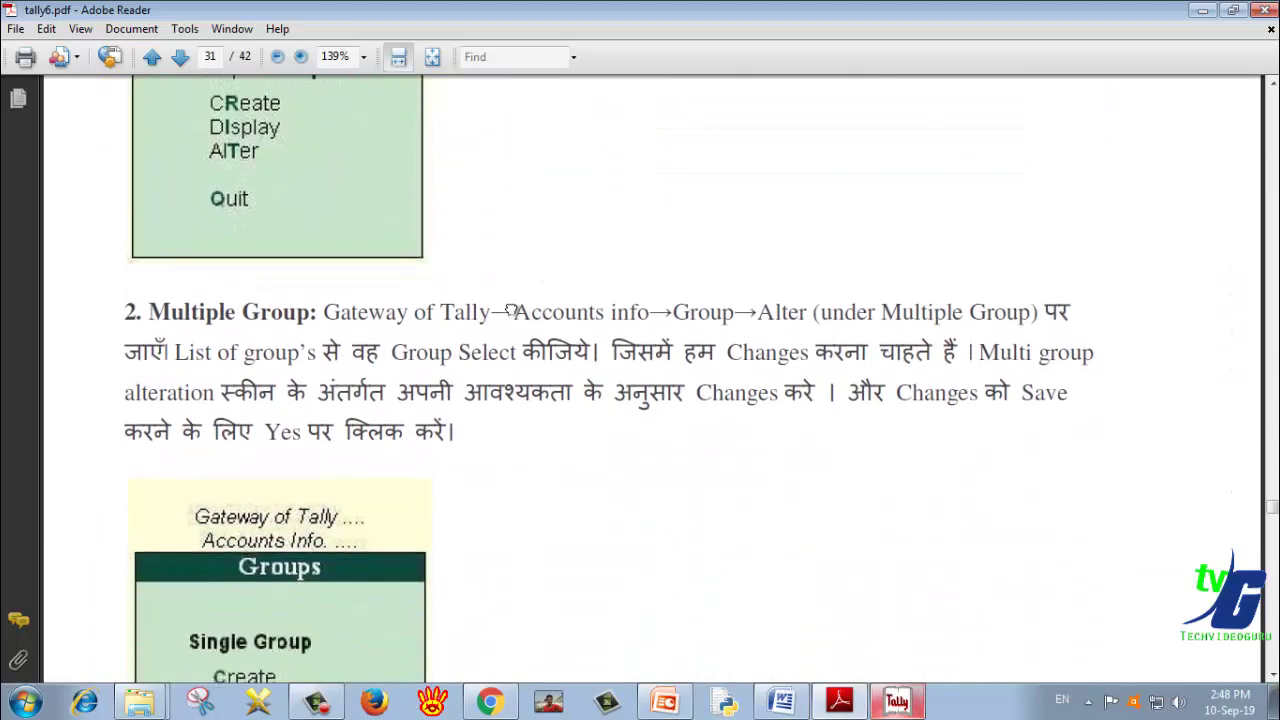
{"action": "left_click_drag", "start_coordinate": [494, 434], "coordinate": [501, 225]}
{"action": "scroll", "coordinate": [495, 397], "scroll_direction": "down", "scroll_amount": 10}
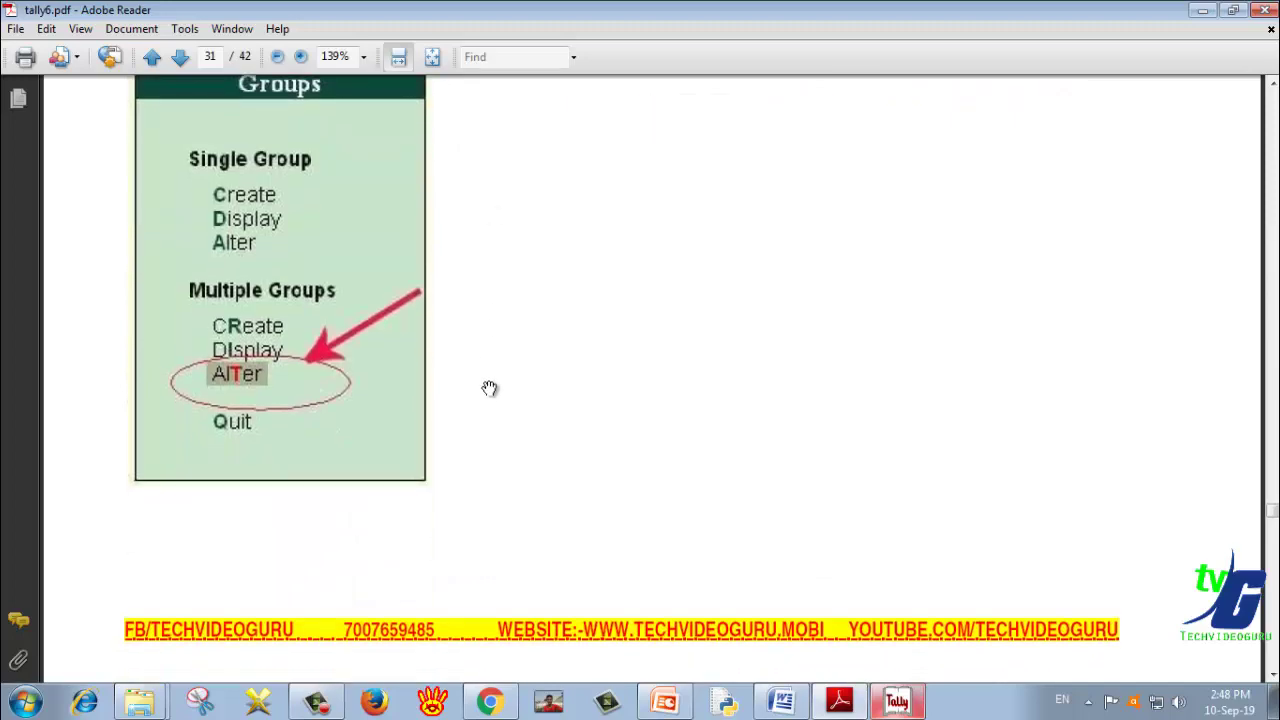
{"action": "scroll", "coordinate": [517, 478], "scroll_direction": "up", "scroll_amount": 2}
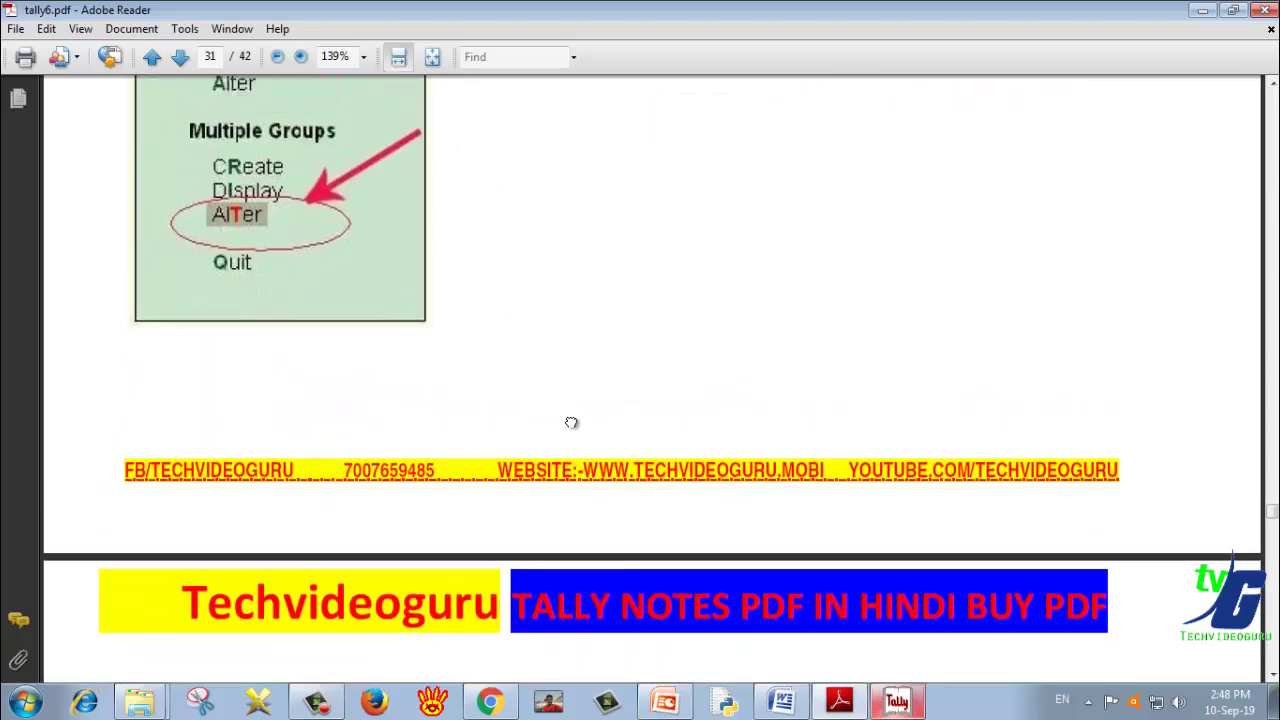
Step: Read the PDF section on deleting a group, from the single-group alteration route to the delete confirmation
{"action": "scroll", "coordinate": [571, 423], "scroll_direction": "down", "scroll_amount": 10}
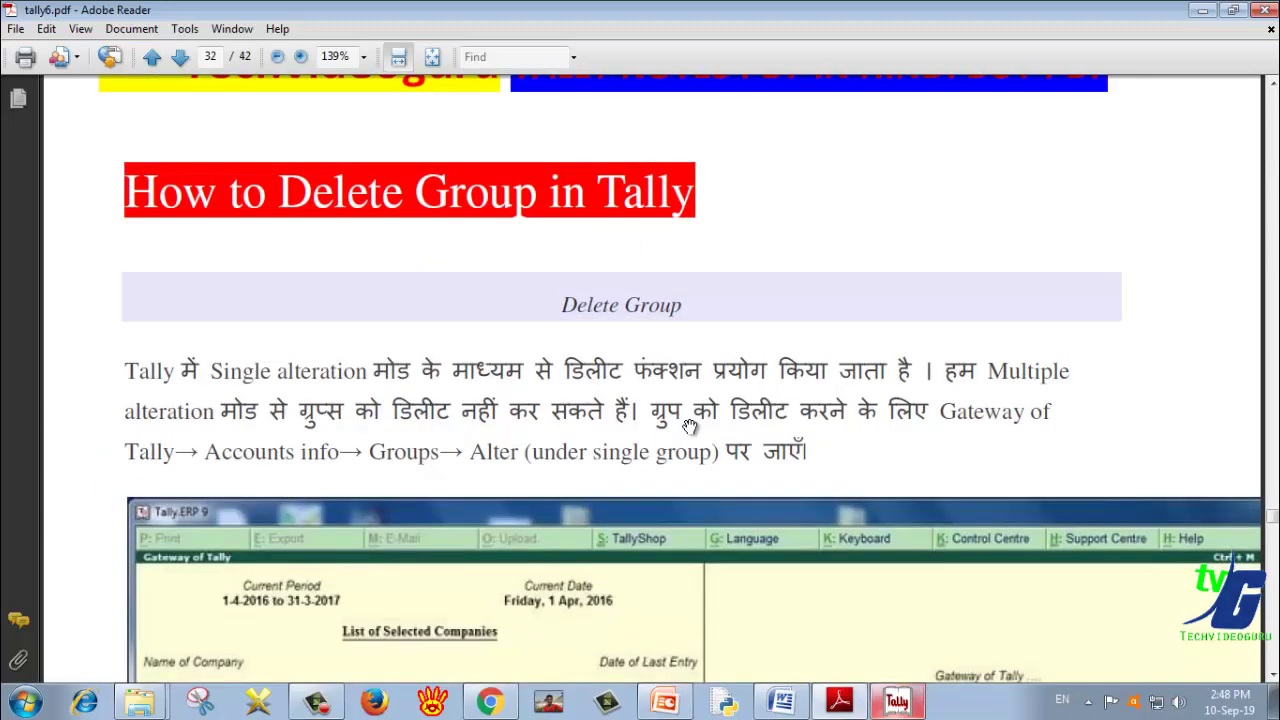
{"action": "scroll", "coordinate": [690, 428], "scroll_direction": "down", "scroll_amount": 5}
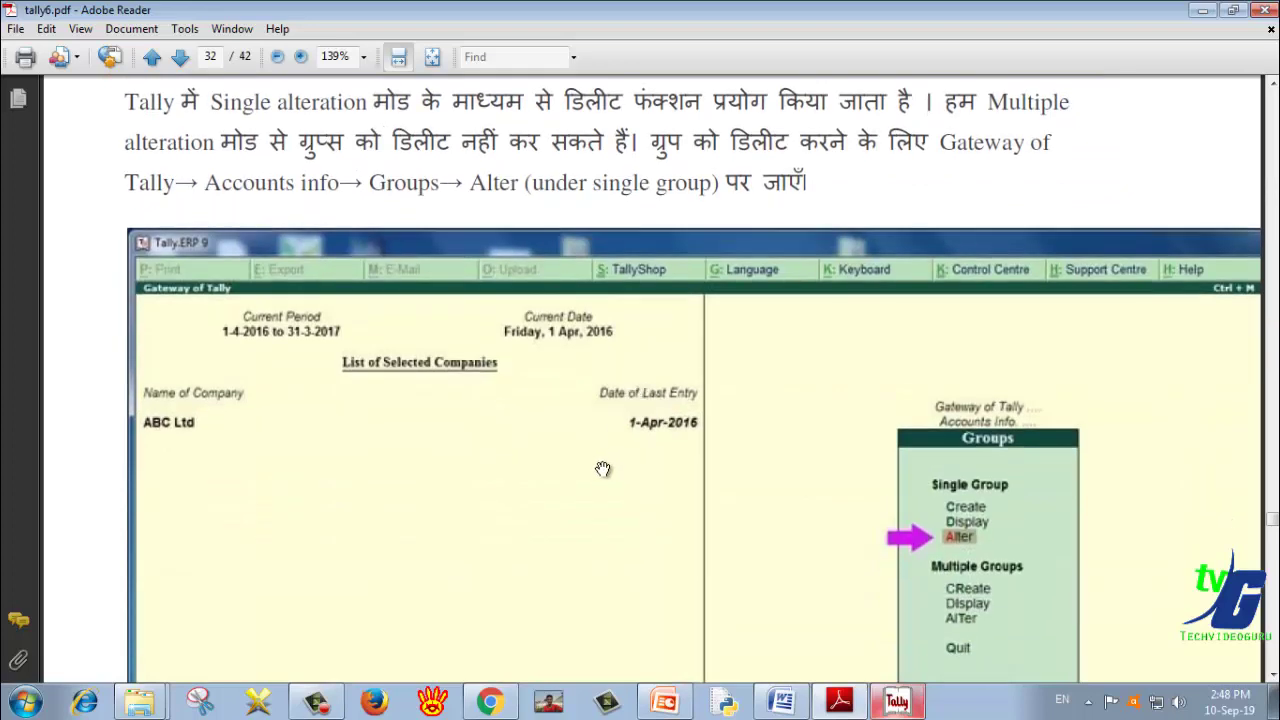
{"action": "scroll", "coordinate": [600, 471], "scroll_direction": "up", "scroll_amount": 2}
{"action": "scroll", "coordinate": [480, 400], "scroll_direction": "down", "scroll_amount": 2}
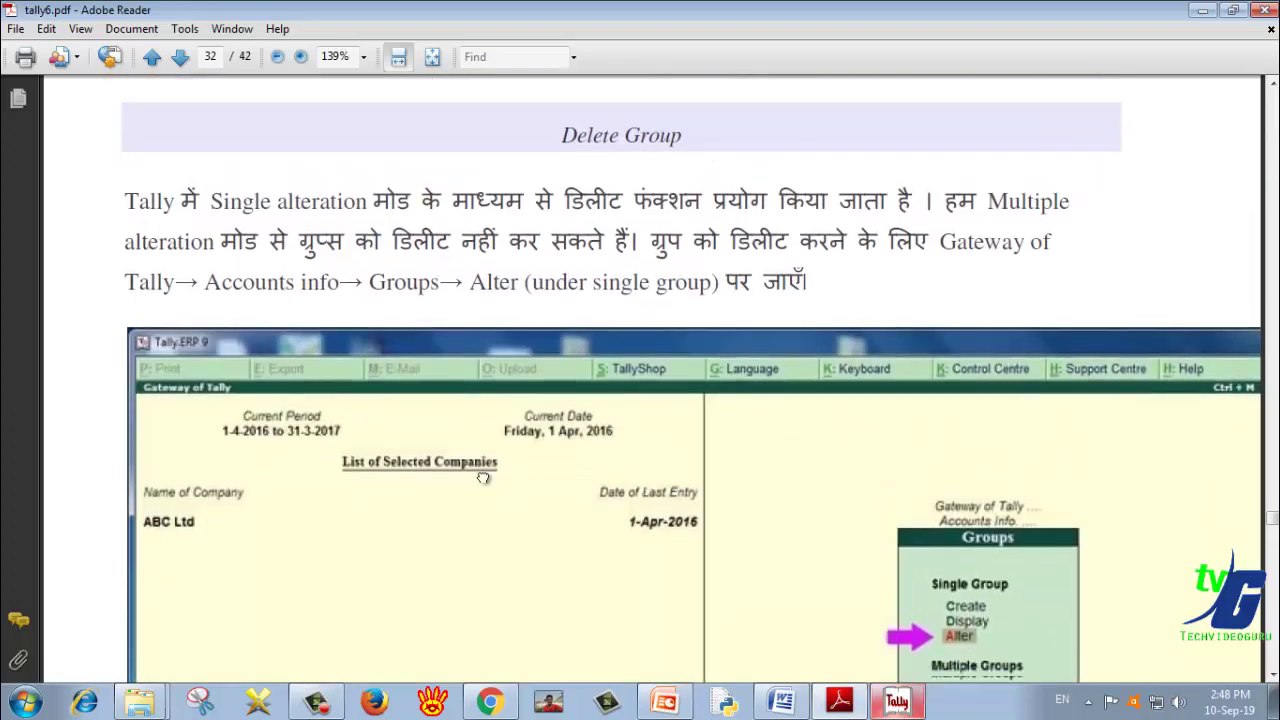
{"action": "scroll", "coordinate": [478, 416], "scroll_direction": "down", "scroll_amount": 7}
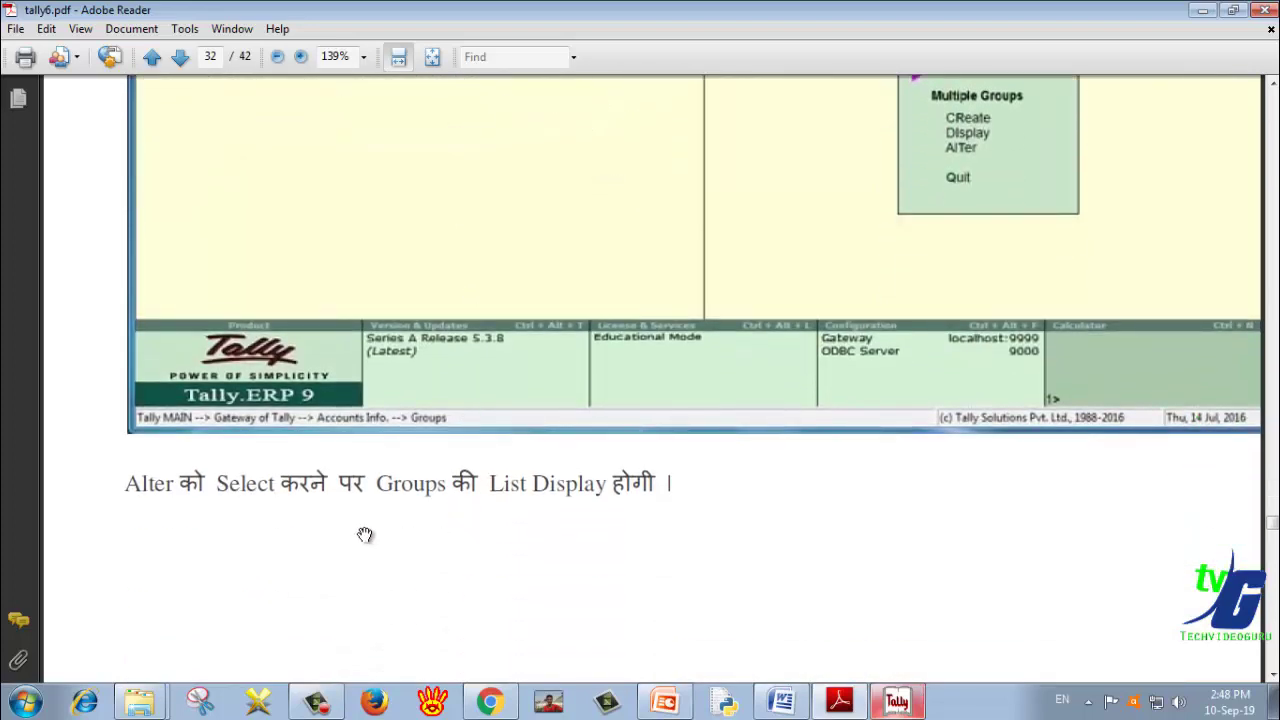
{"action": "scroll", "coordinate": [414, 563], "scroll_direction": "up", "scroll_amount": 1}
{"action": "scroll", "coordinate": [427, 364], "scroll_direction": "down", "scroll_amount": 3}
{"action": "scroll", "coordinate": [427, 364], "scroll_direction": "down", "scroll_amount": 3}
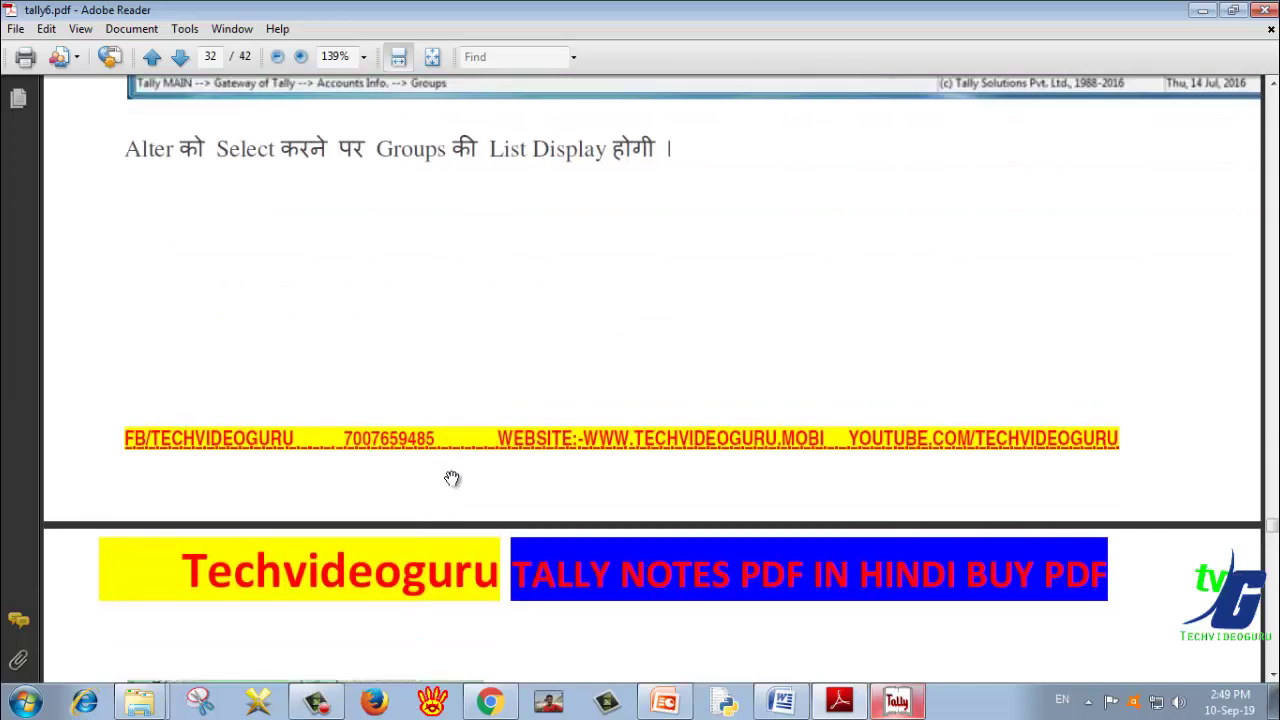
{"action": "scroll", "coordinate": [442, 512], "scroll_direction": "down", "scroll_amount": 5}
{"action": "scroll", "coordinate": [441, 512], "scroll_direction": "down", "scroll_amount": 6}
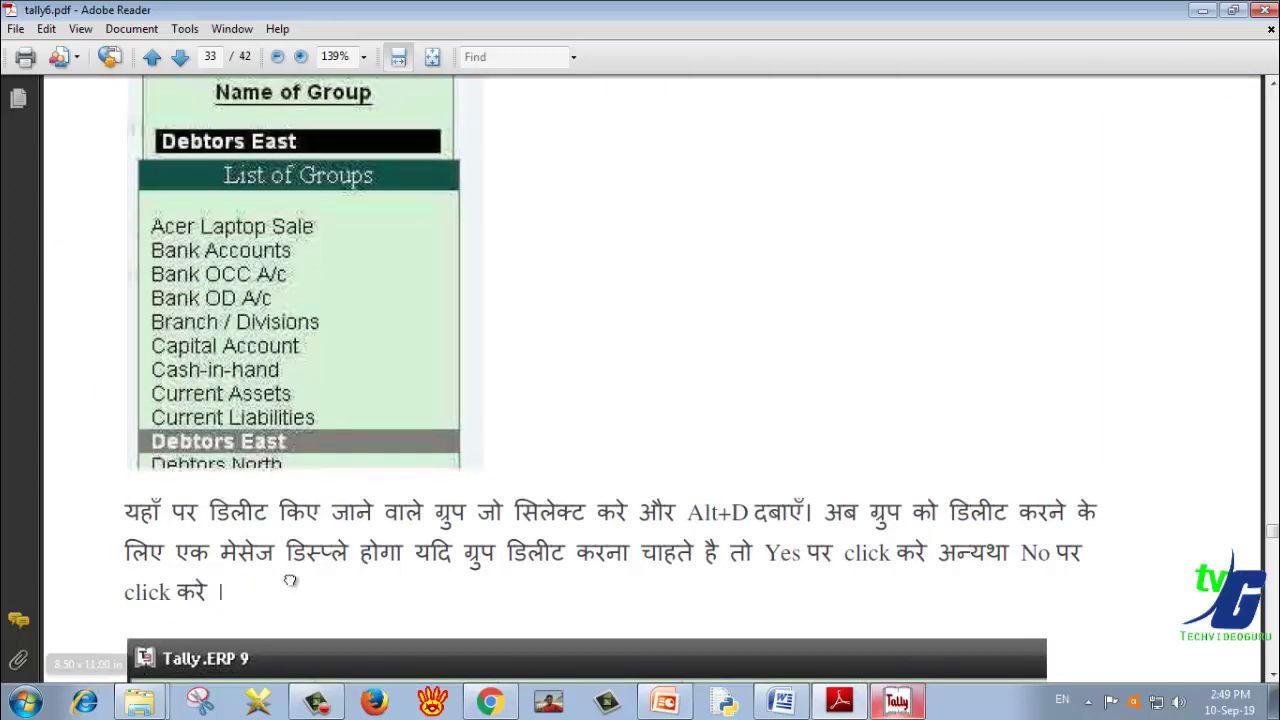
{"action": "scroll", "coordinate": [268, 484], "scroll_direction": "down", "scroll_amount": 3}
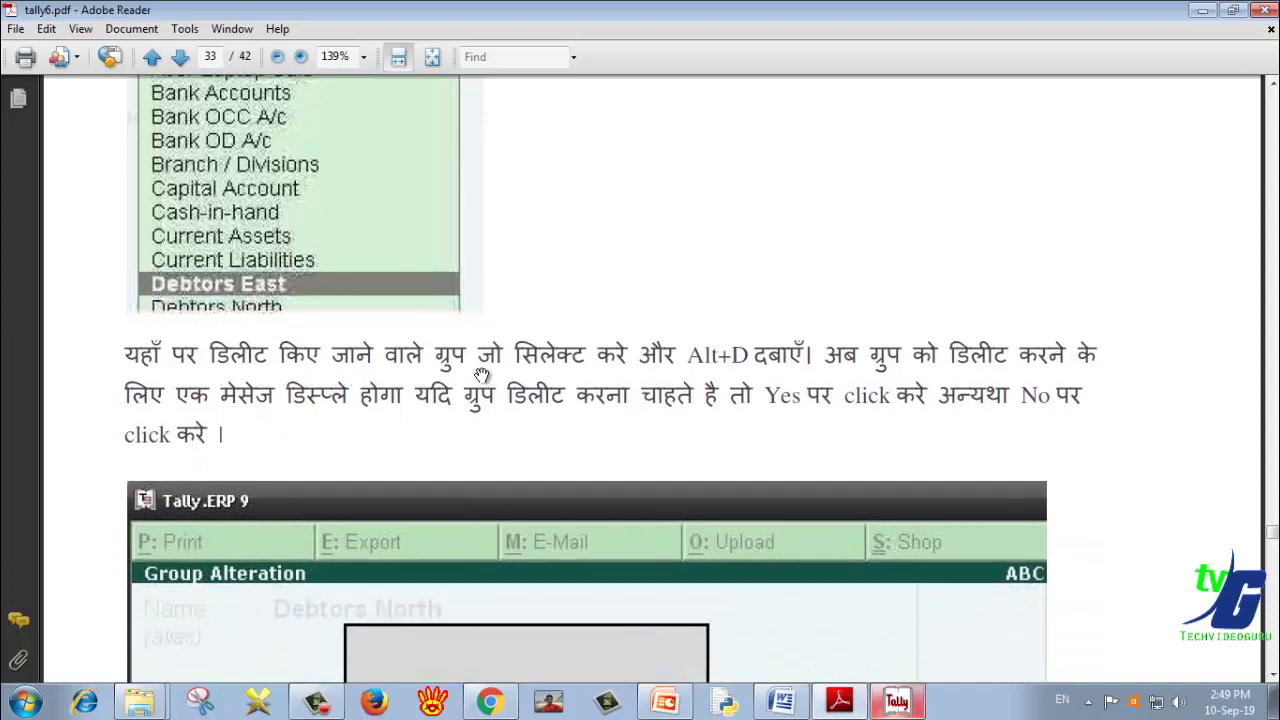
{"action": "scroll", "coordinate": [628, 491], "scroll_direction": "down", "scroll_amount": 7}
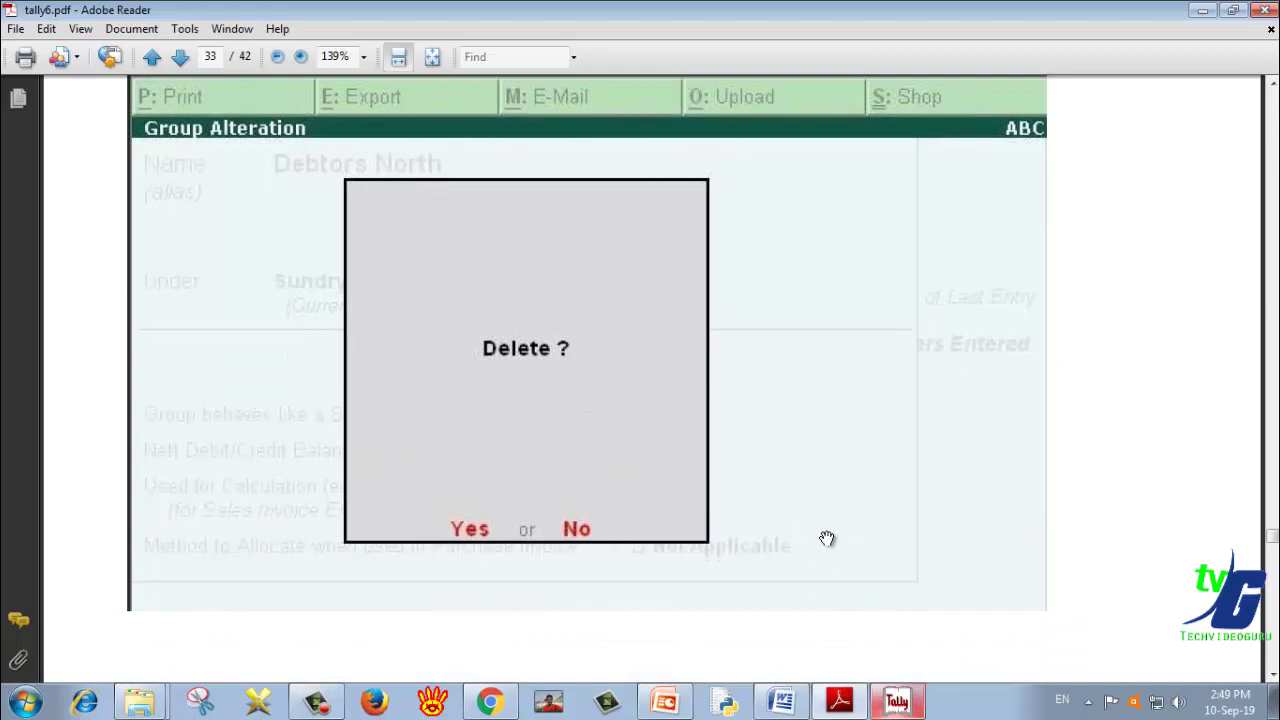
Step: Switch to Tally and open the single group DELHI CITY DESTRIBUTOR for alteration
{"action": "left_click", "coordinate": [895, 702]}
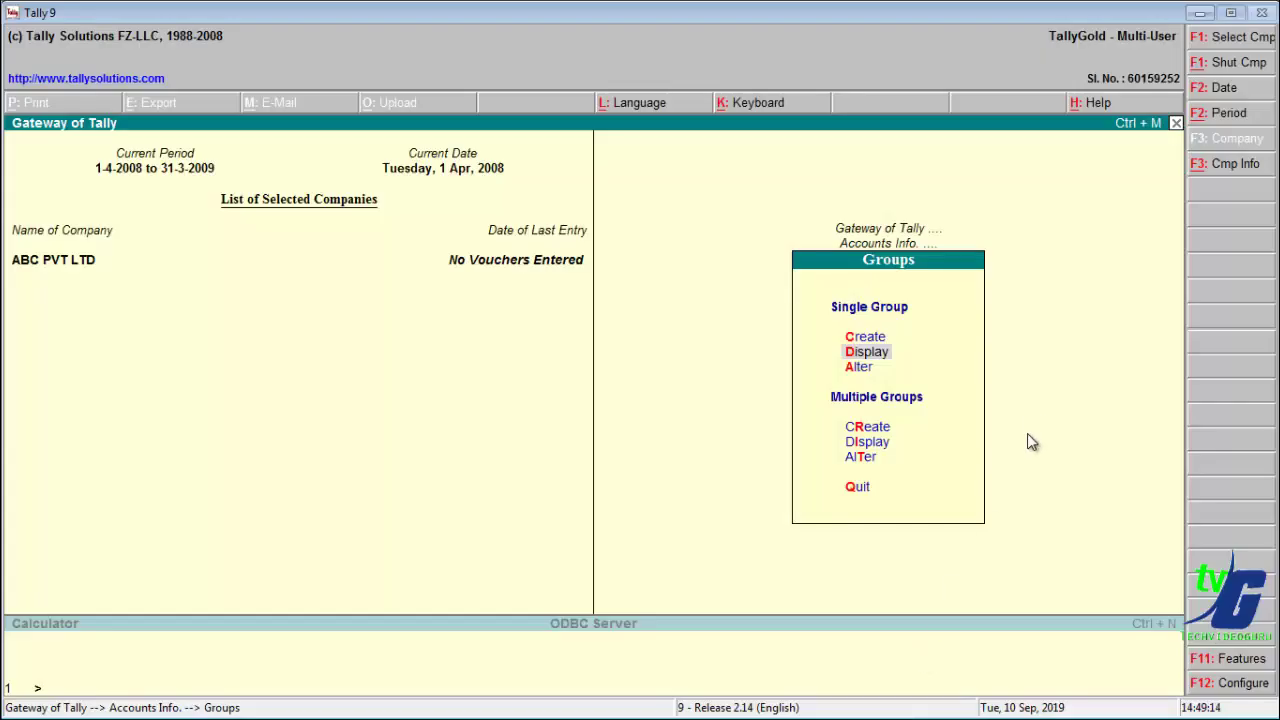
{"action": "left_click", "coordinate": [859, 369]}
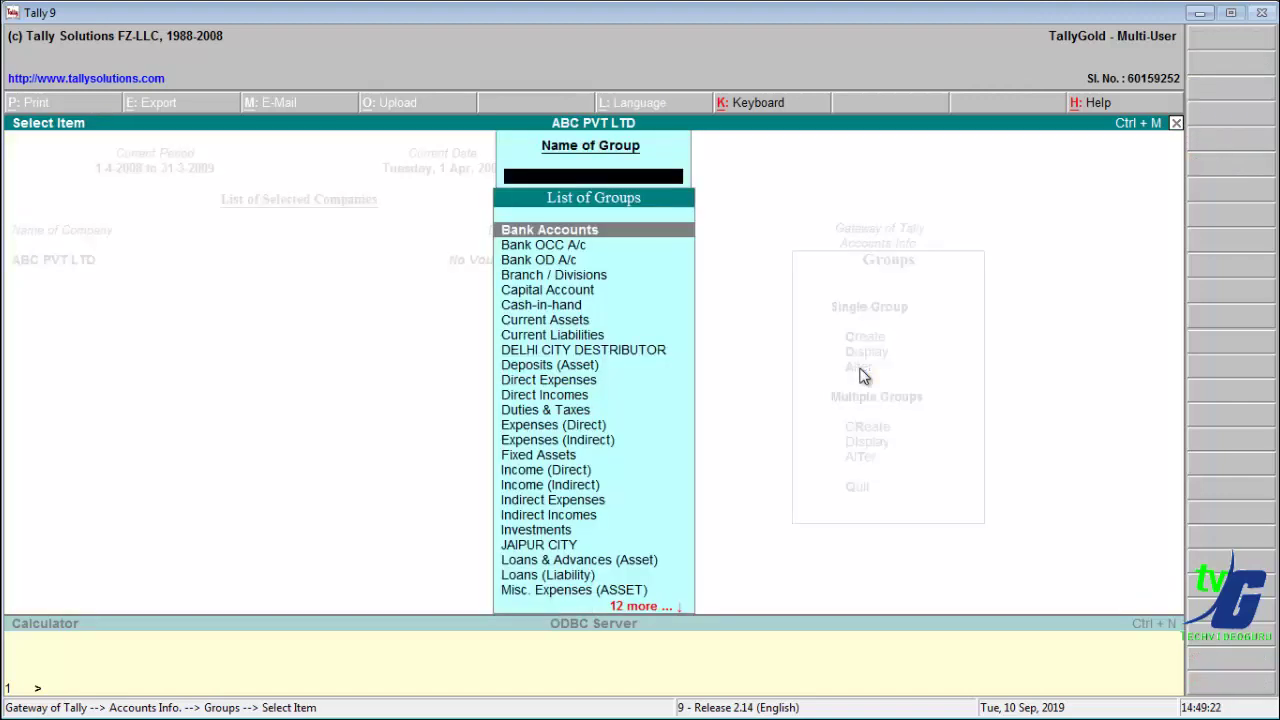
{"action": "left_click", "coordinate": [567, 351]}
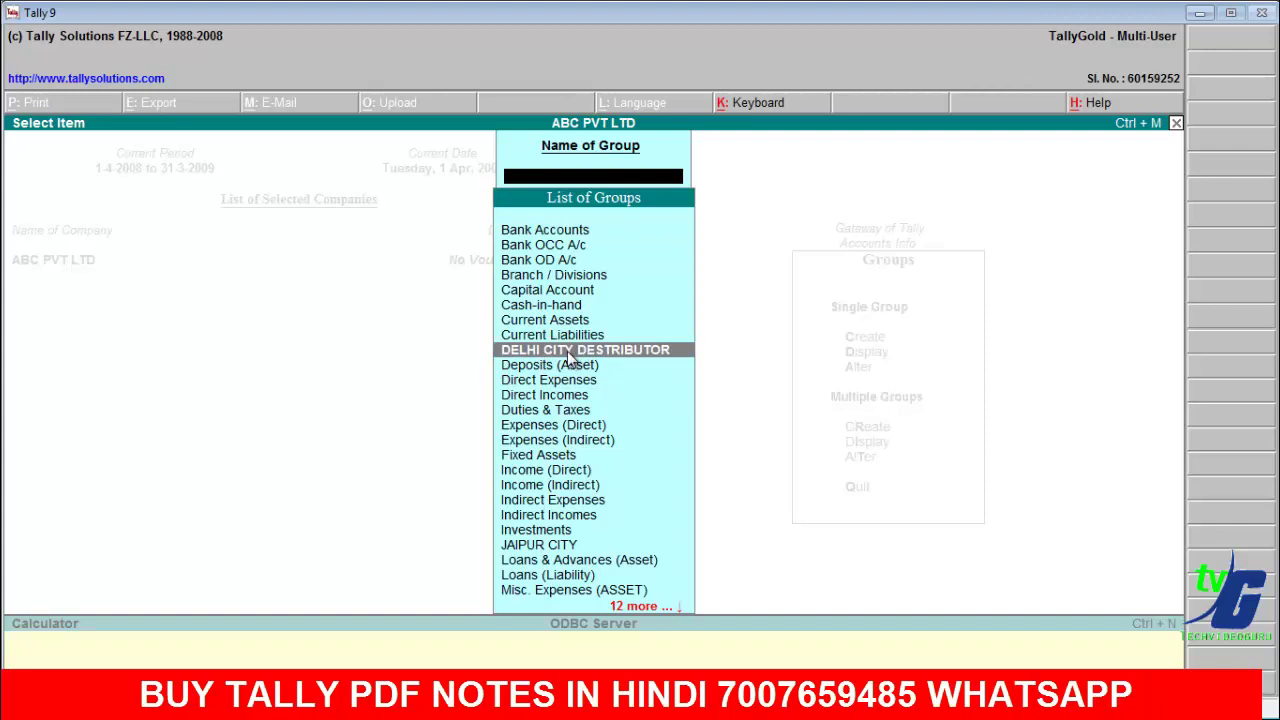
{"action": "left_click", "coordinate": [567, 351]}
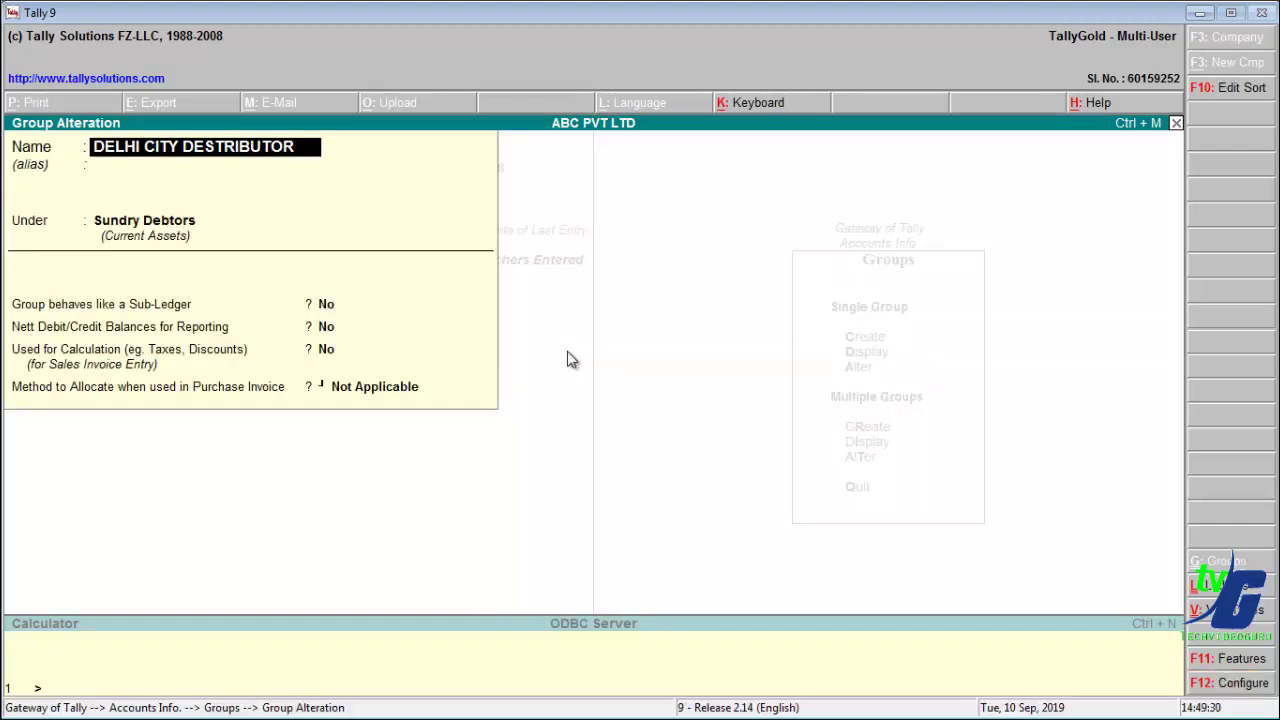
Step: Change the name of the DELHI CITY DESTRIBUTOR group to Agra DESTRIBUTOR
{"action": "key", "text": "Right"}
{"action": "key", "text": "Right"}
{"action": "key", "text": "Right"}
{"action": "key", "text": "Right"}
{"action": "key", "text": "Right"}
{"action": "key", "text": "Right"}
{"action": "key", "text": "BackSpace"}
{"action": "key", "text": "BackSpace"}
{"action": "key", "text": "BackSpace"}
{"action": "key", "text": "BackSpace"}
{"action": "key", "text": "BackSpace"}
{"action": "key", "text": "BackSpace"}
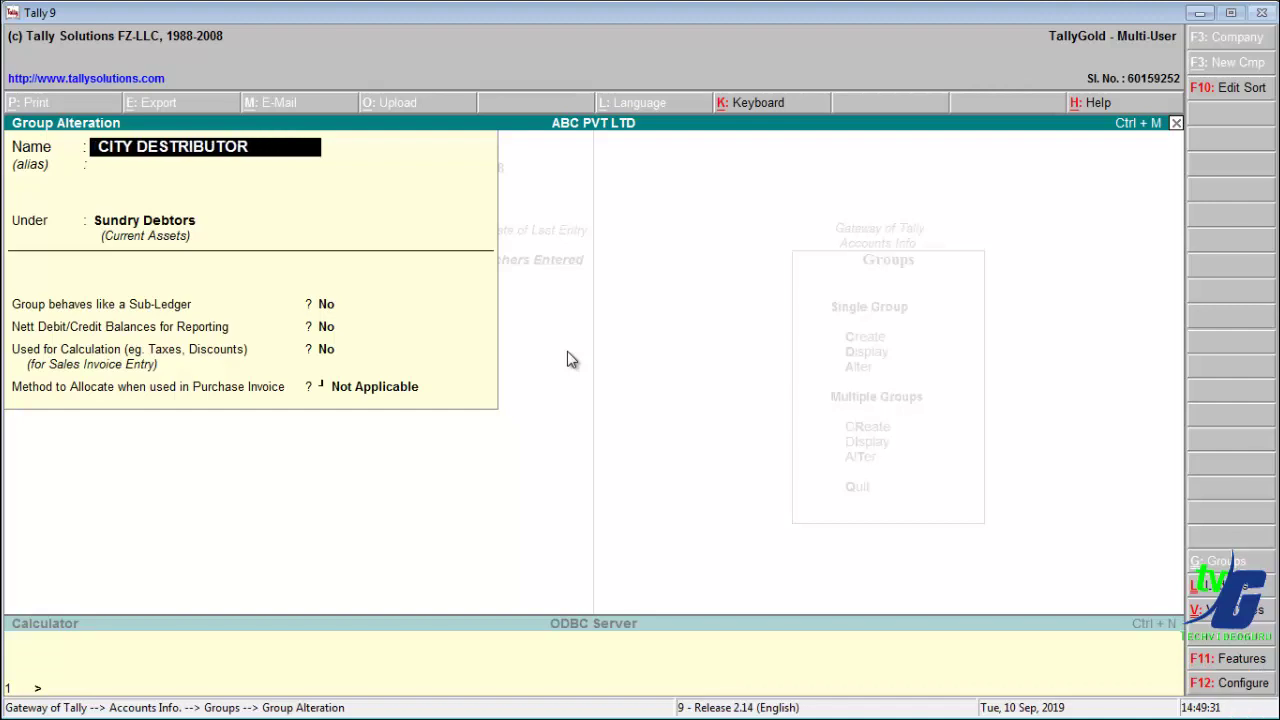
{"action": "type", "text": "A"}
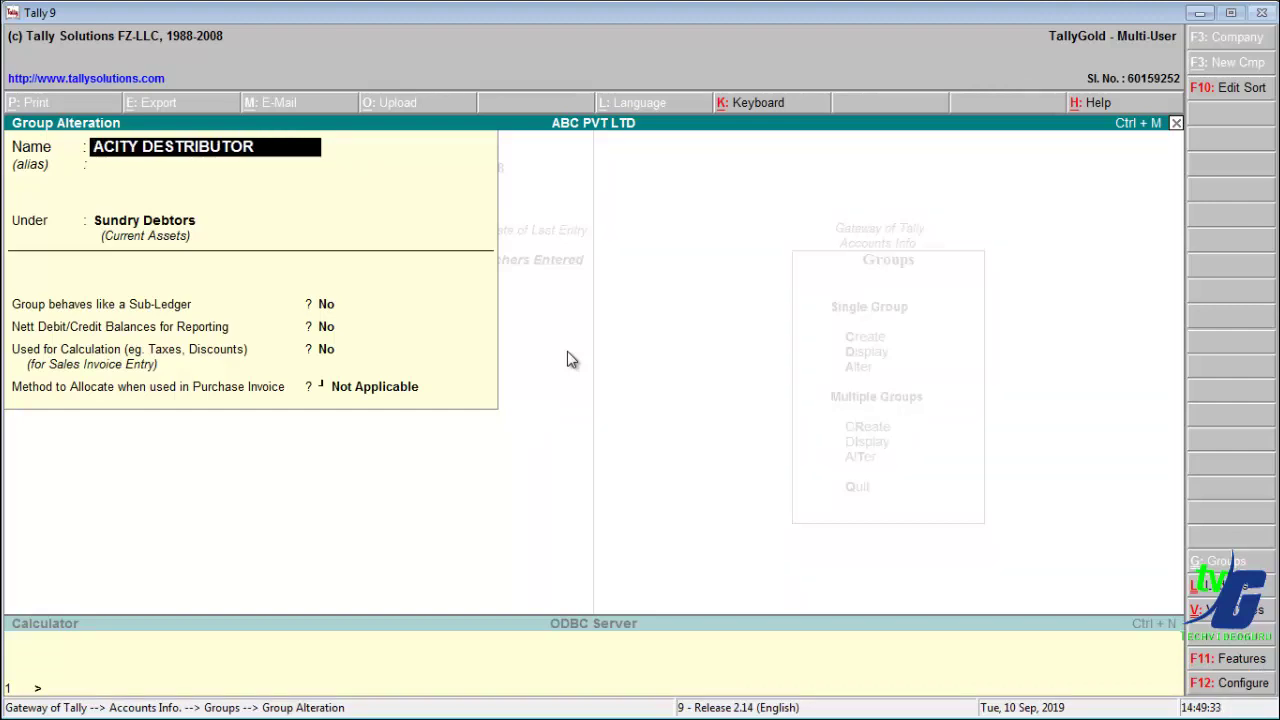
{"action": "key", "text": "Delete"}
{"action": "key", "text": "Delete"}
{"action": "type", "text": "gra"}
{"action": "key", "text": "Delete"}
{"action": "key", "text": "Delete"}
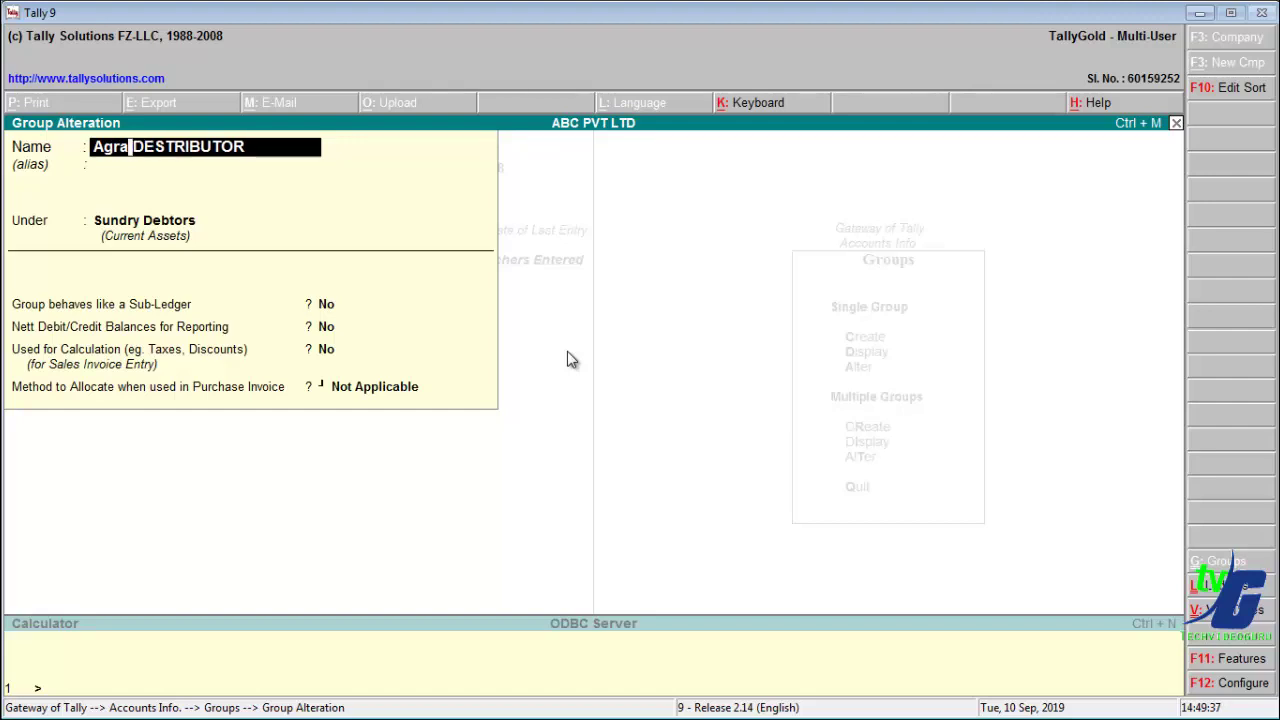
Step: Keep the group's remaining settings and accept the alteration
{"action": "key", "text": "Return"}
{"action": "key", "text": "Return"}
{"action": "key", "text": "Return"}
{"action": "key", "text": "Return"}
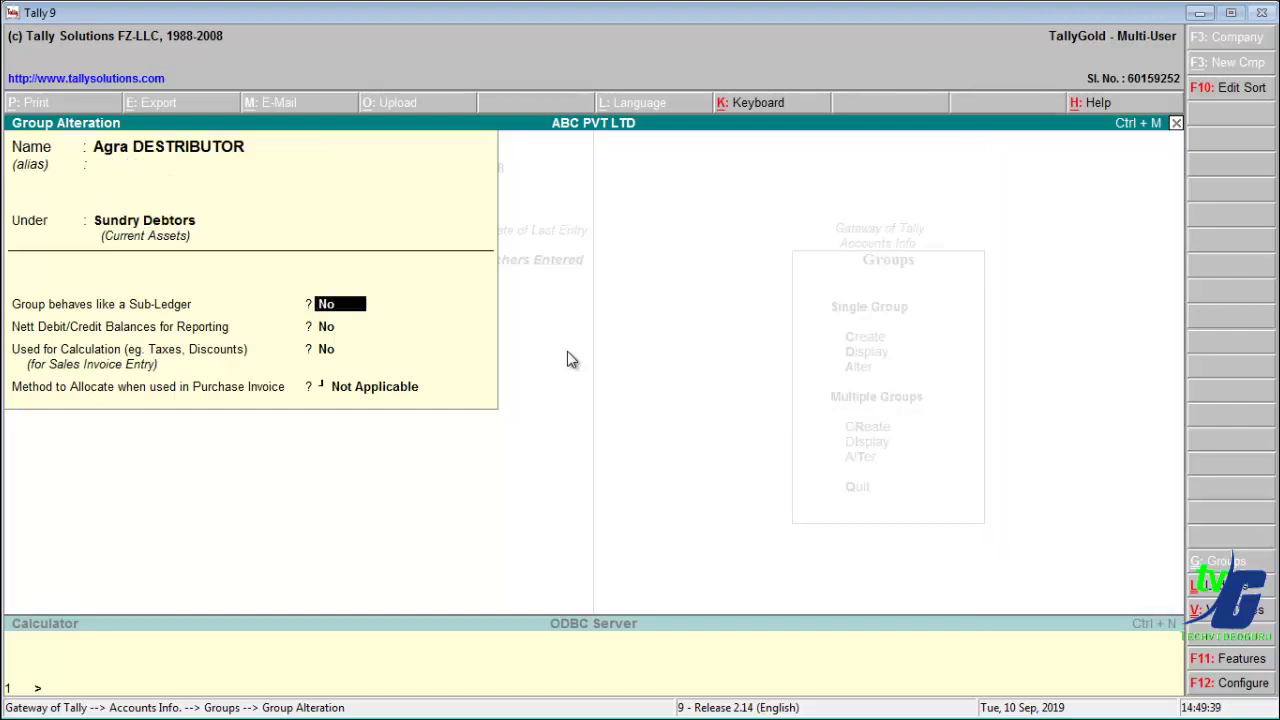
{"action": "key", "text": "Return"}
{"action": "key", "text": "Return"}
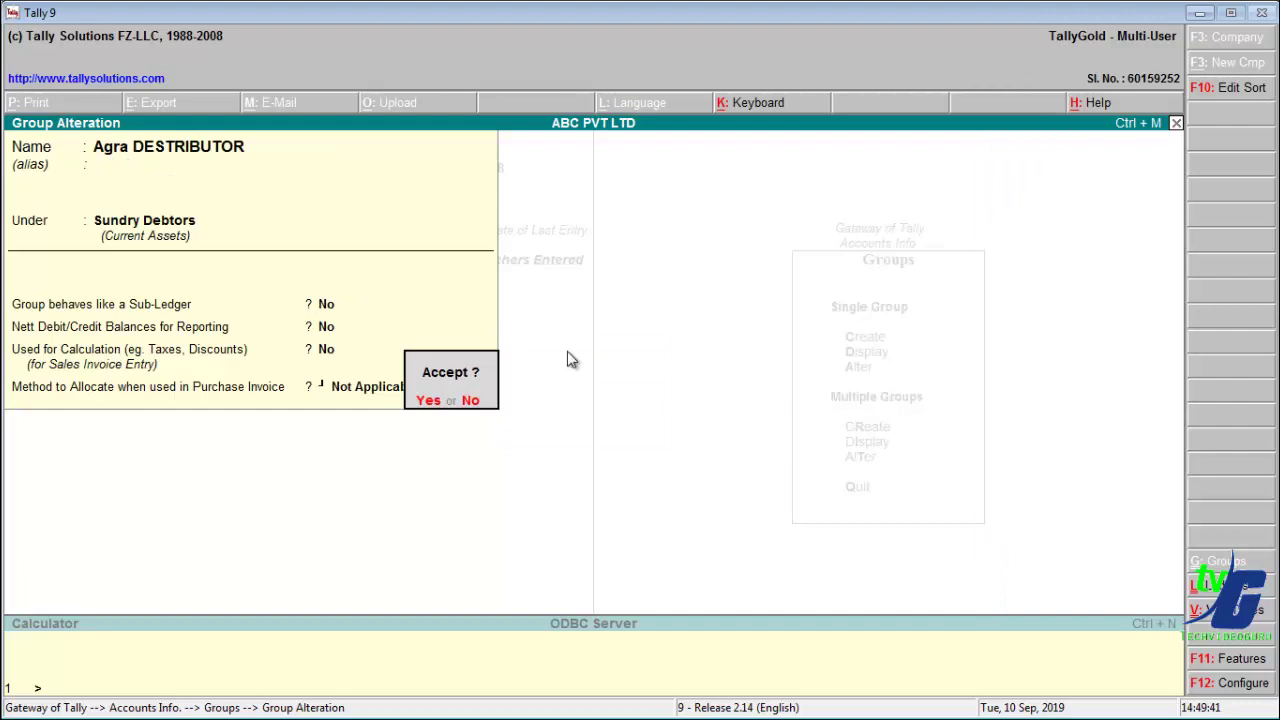
{"action": "key", "text": "Return"}
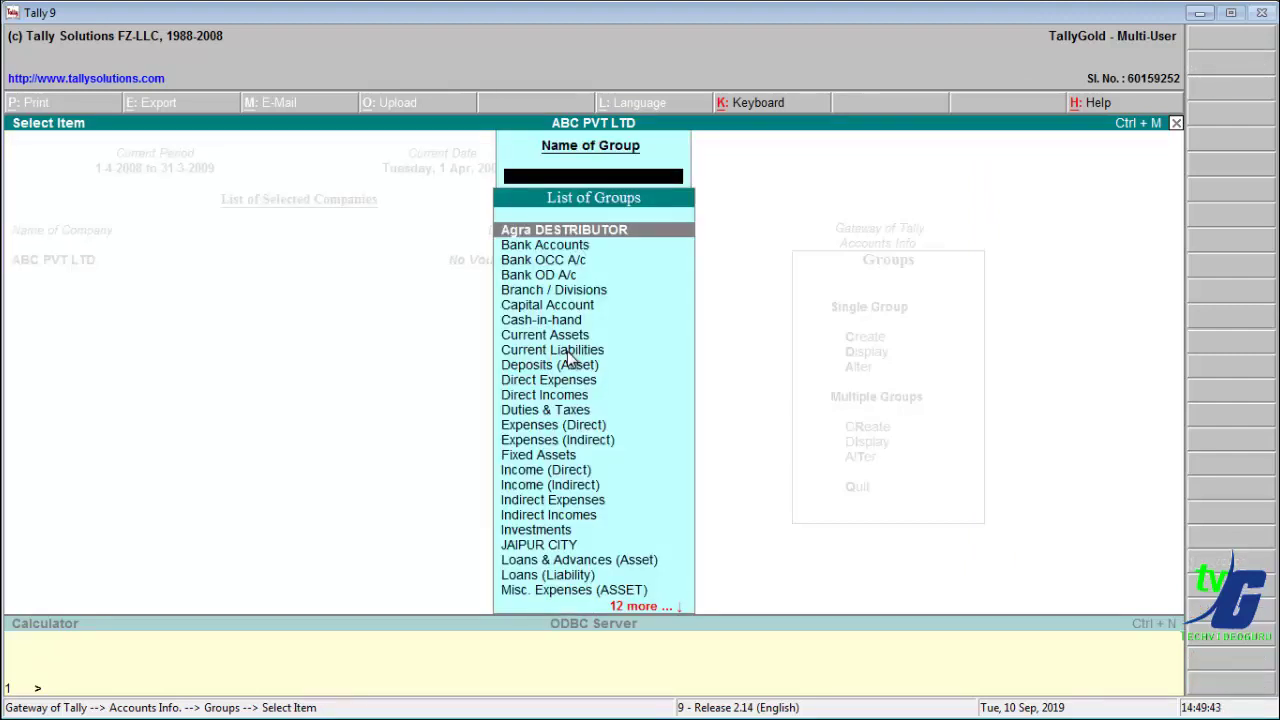
Step: Open the Agra DESTRIBUTOR group for alteration and delete it, confirming the deletion
{"action": "key", "text": "Return"}
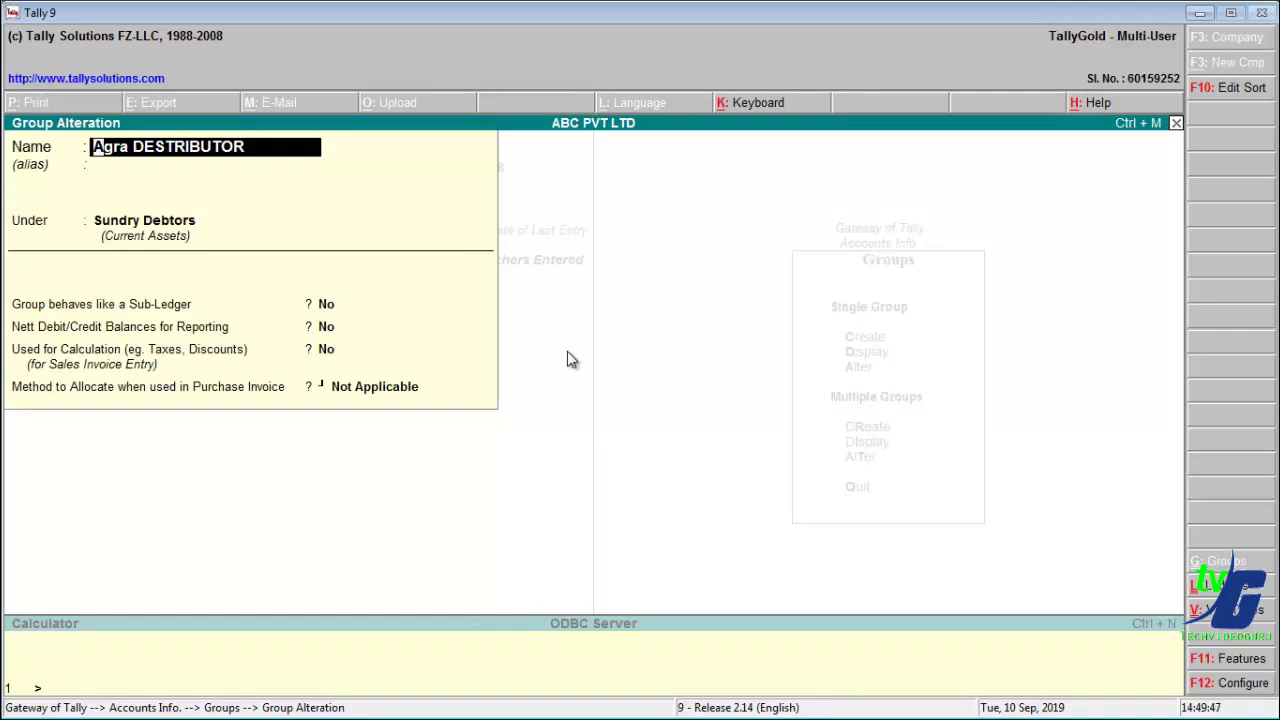
{"action": "key", "text": "alt+d"}
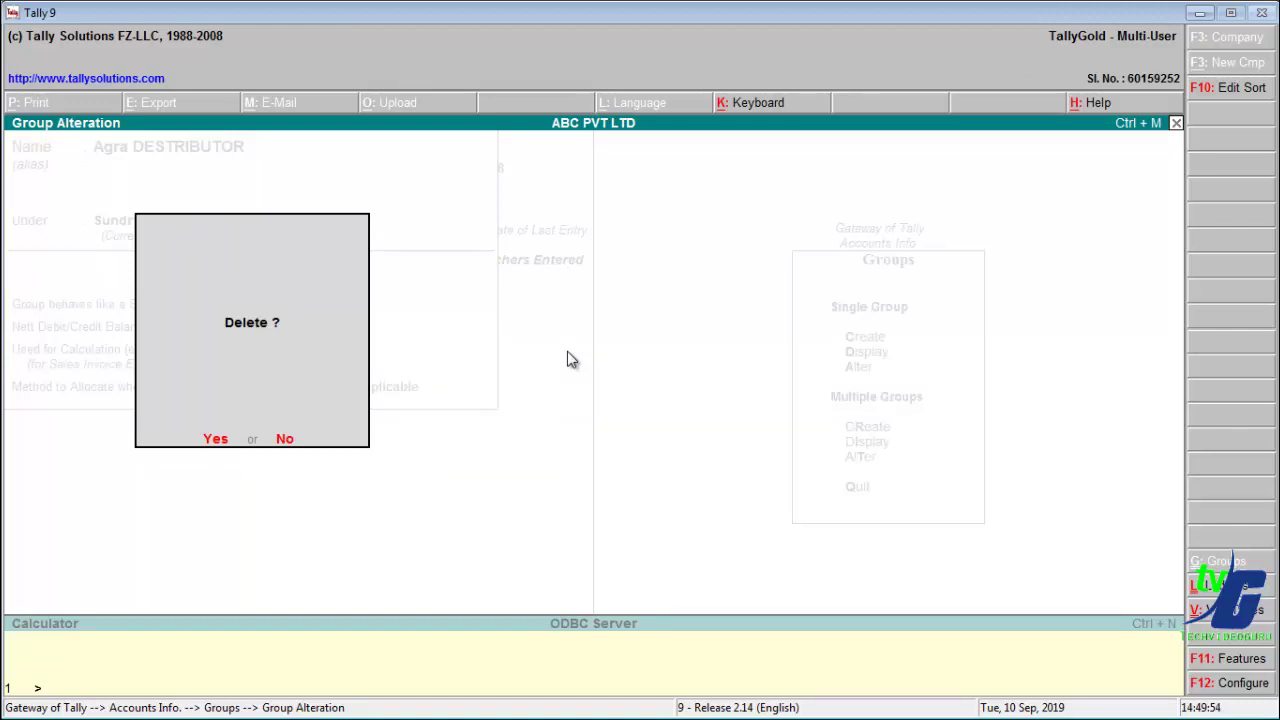
{"action": "key", "text": "y"}
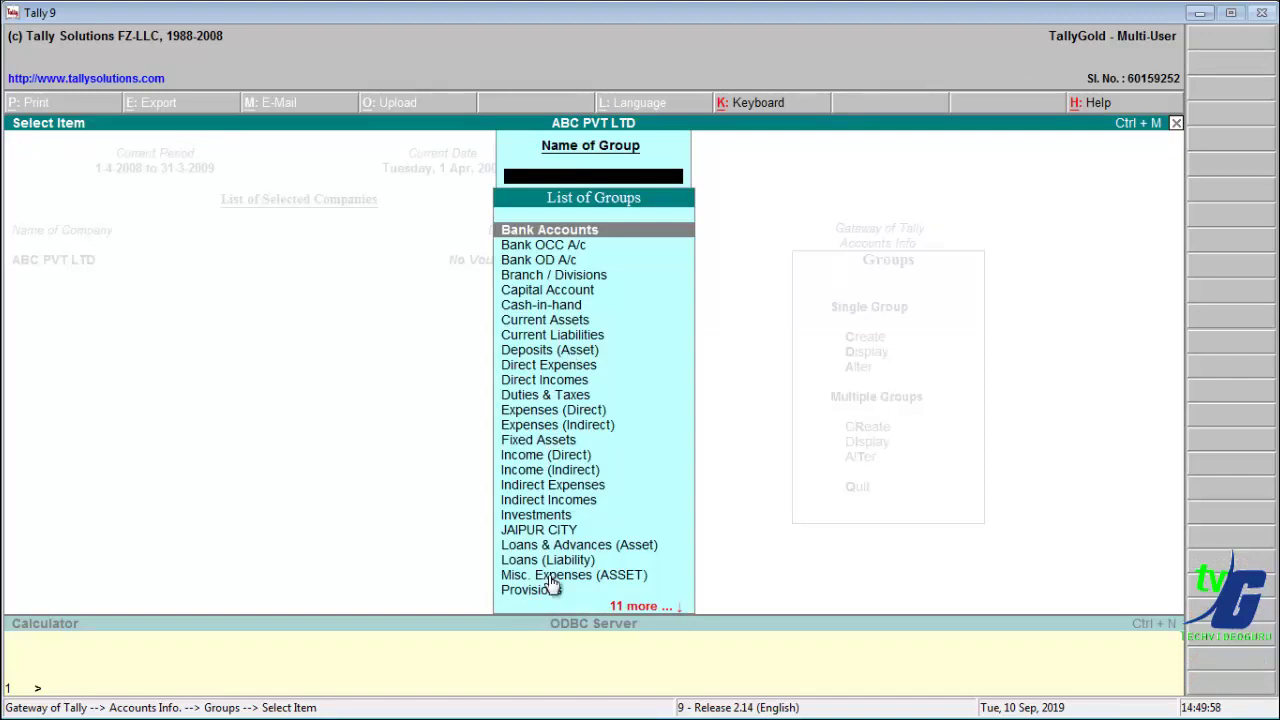
{"action": "left_click", "coordinate": [565, 533]}
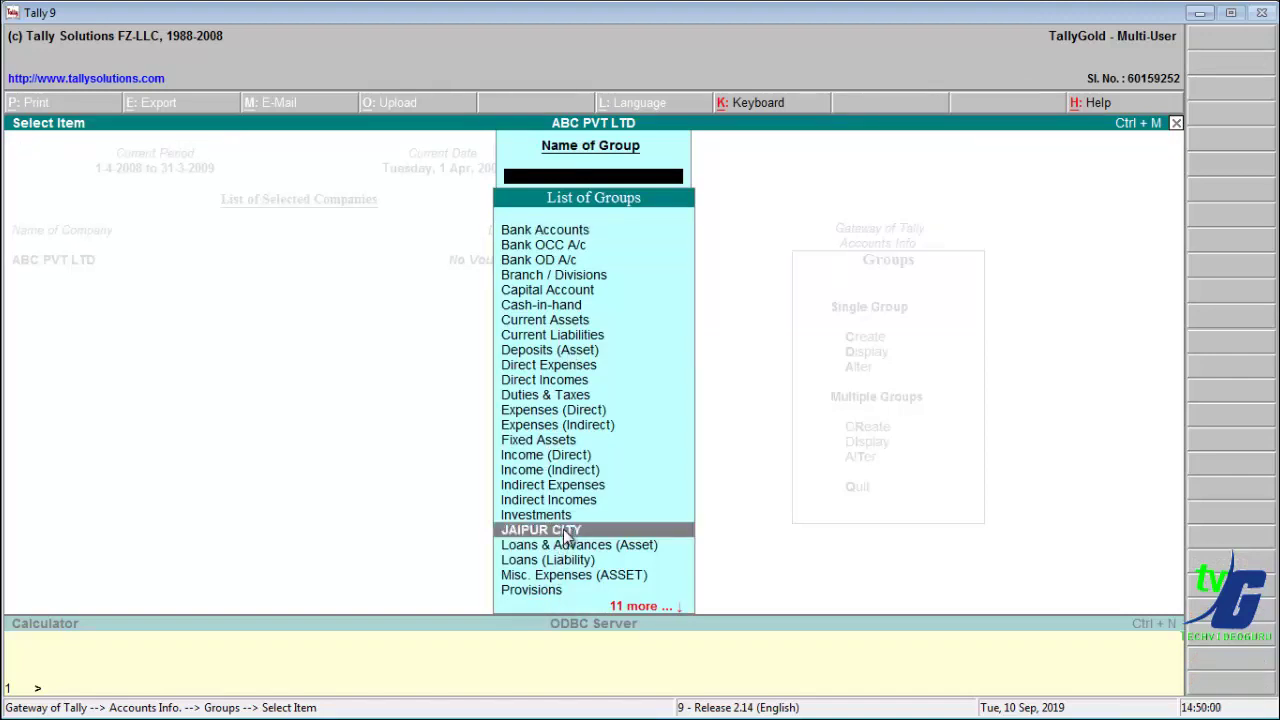
{"action": "key", "text": "Return"}
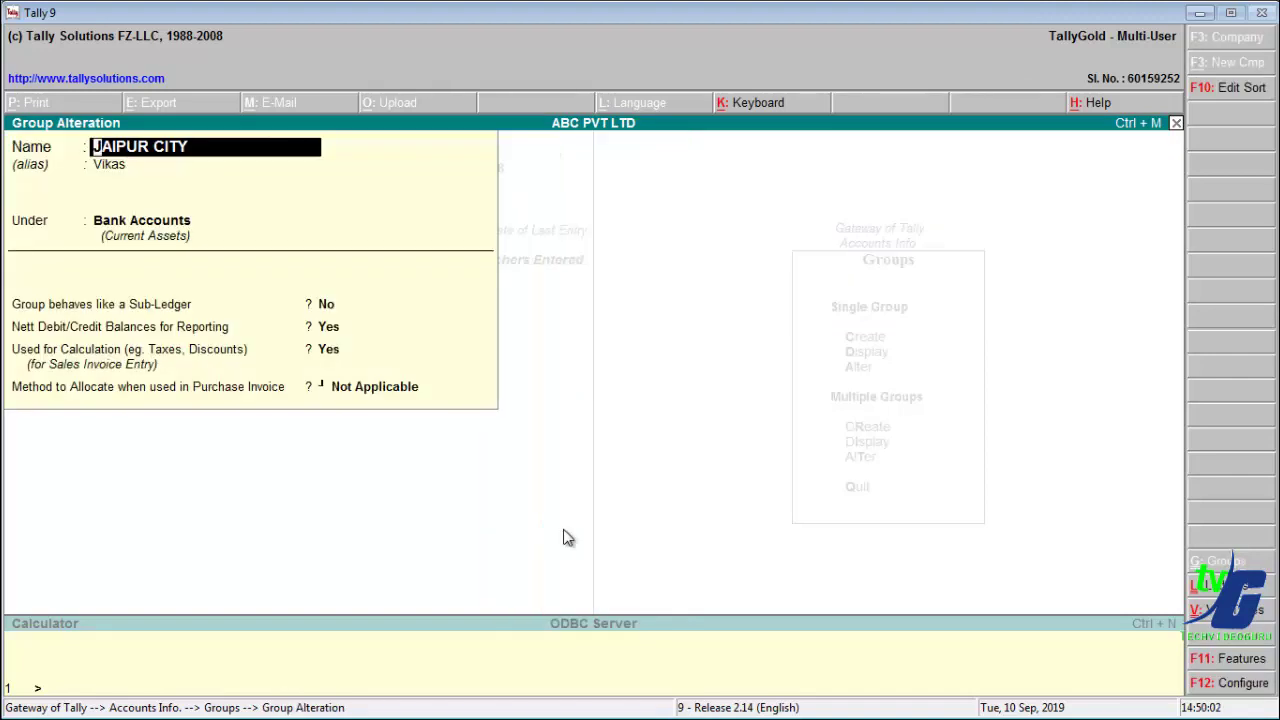
{"action": "key", "text": "alt+d"}
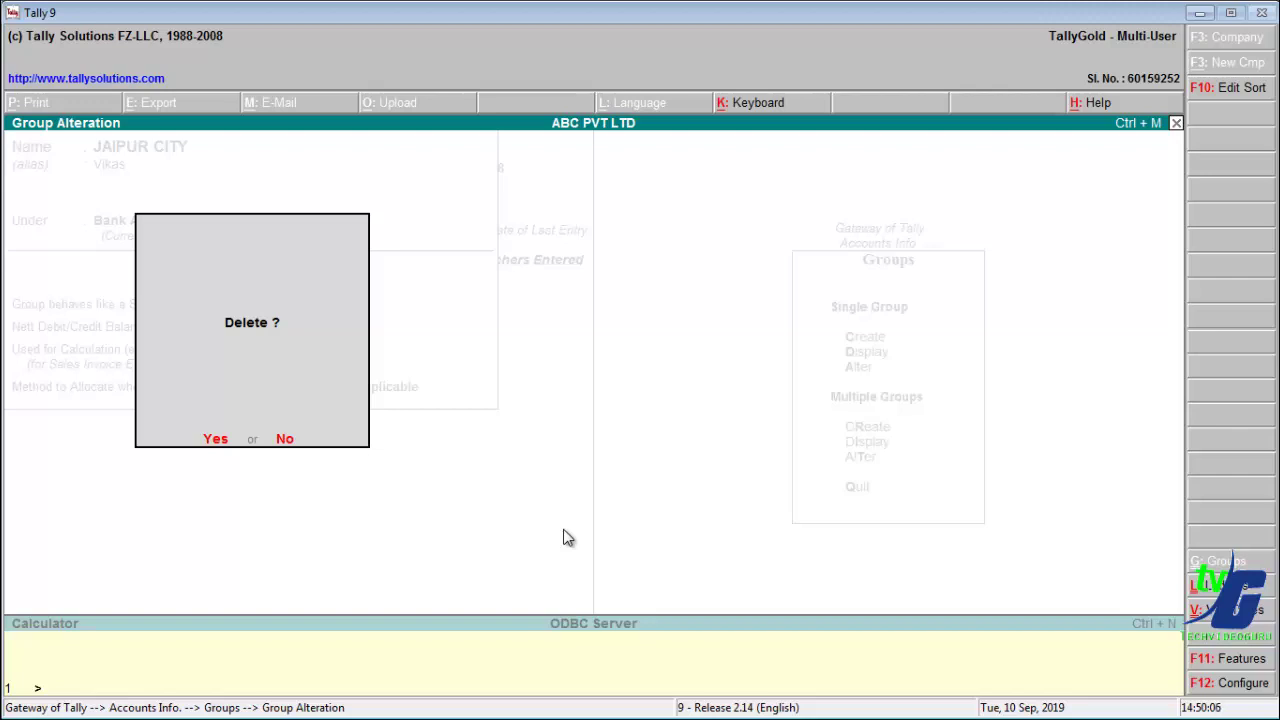
{"action": "key", "text": "Escape"}
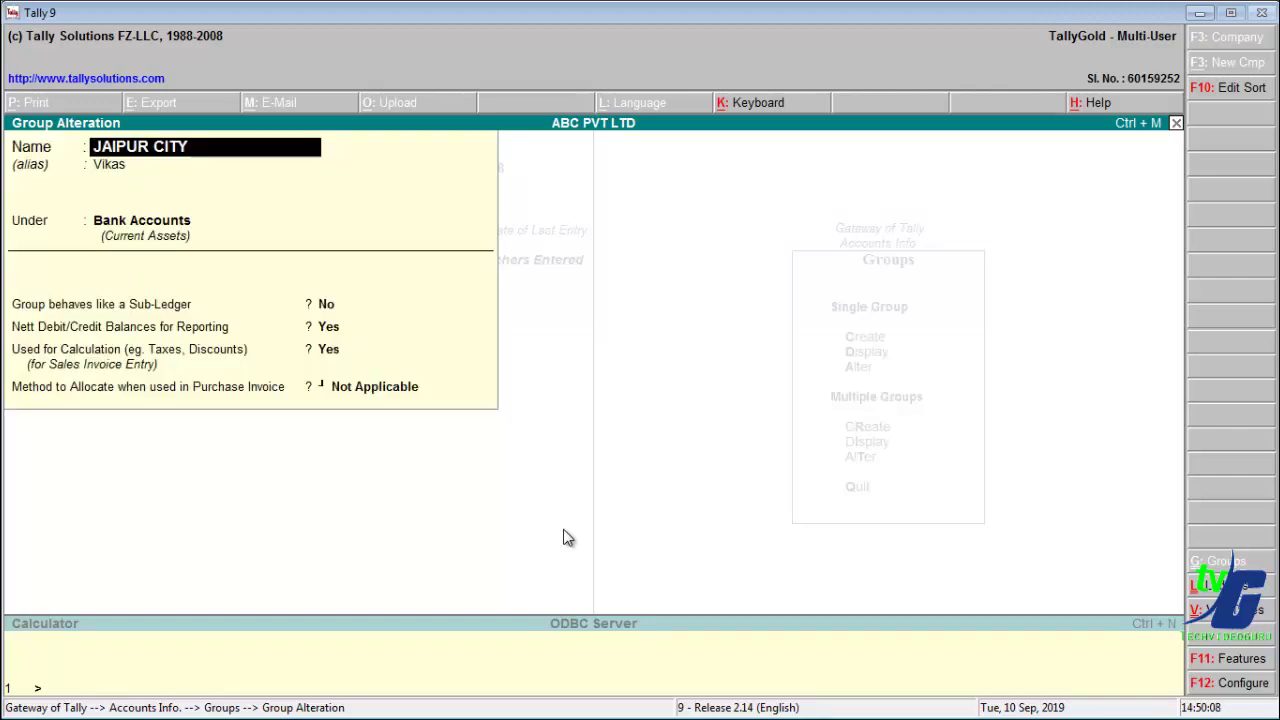
{"action": "key", "text": "BackSpace"}
{"action": "key", "text": "Escape"}
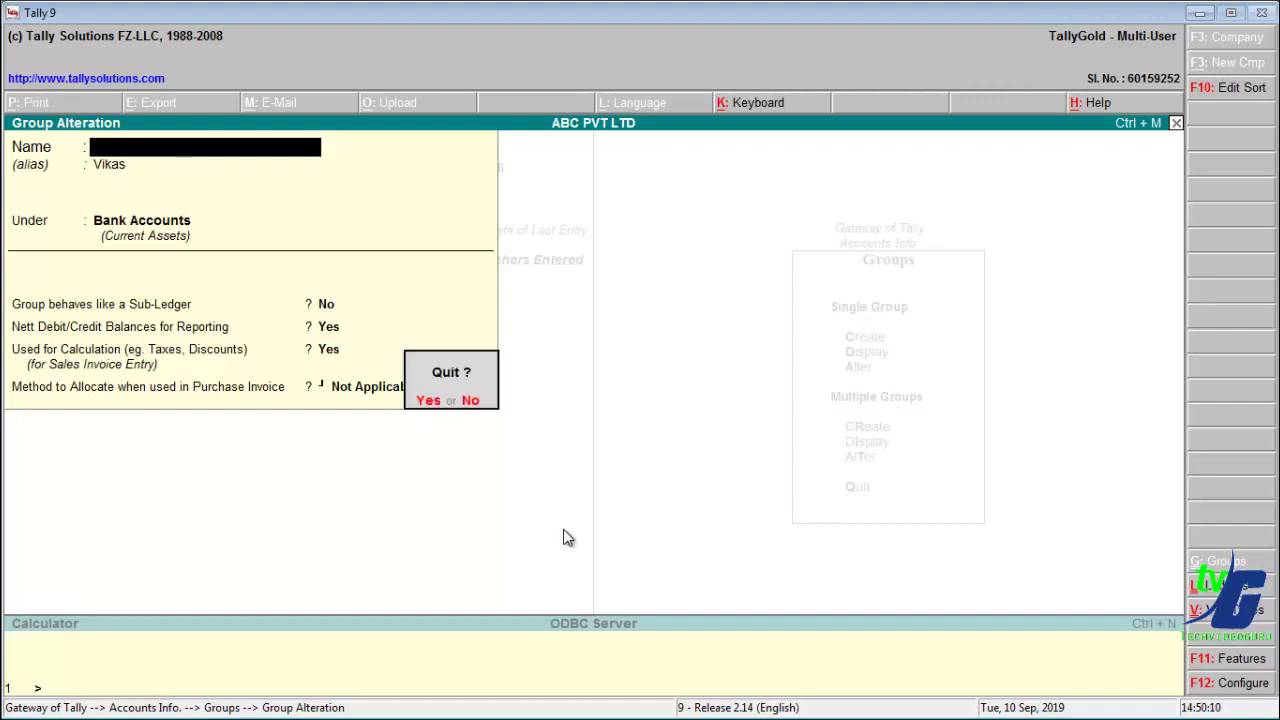
{"action": "key", "text": "y"}
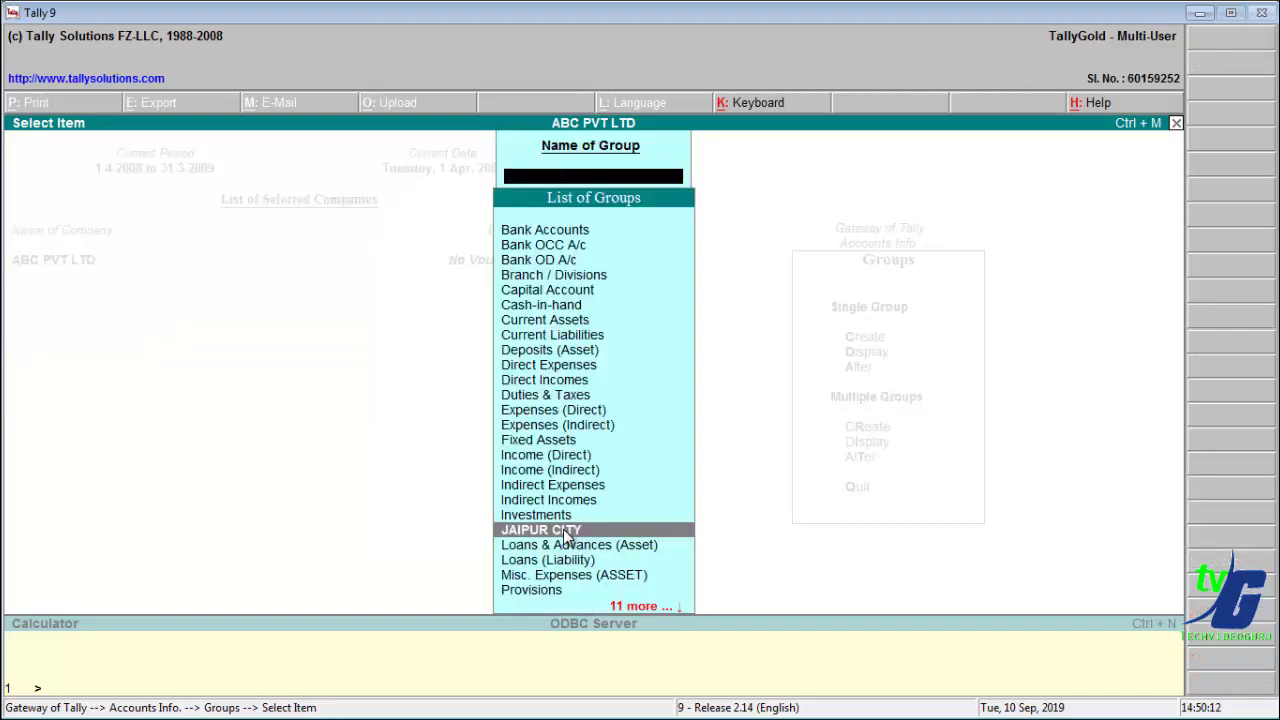
Step: Leave the single-group alteration list and open the creation form for multiple groups
{"action": "key", "text": "Escape"}
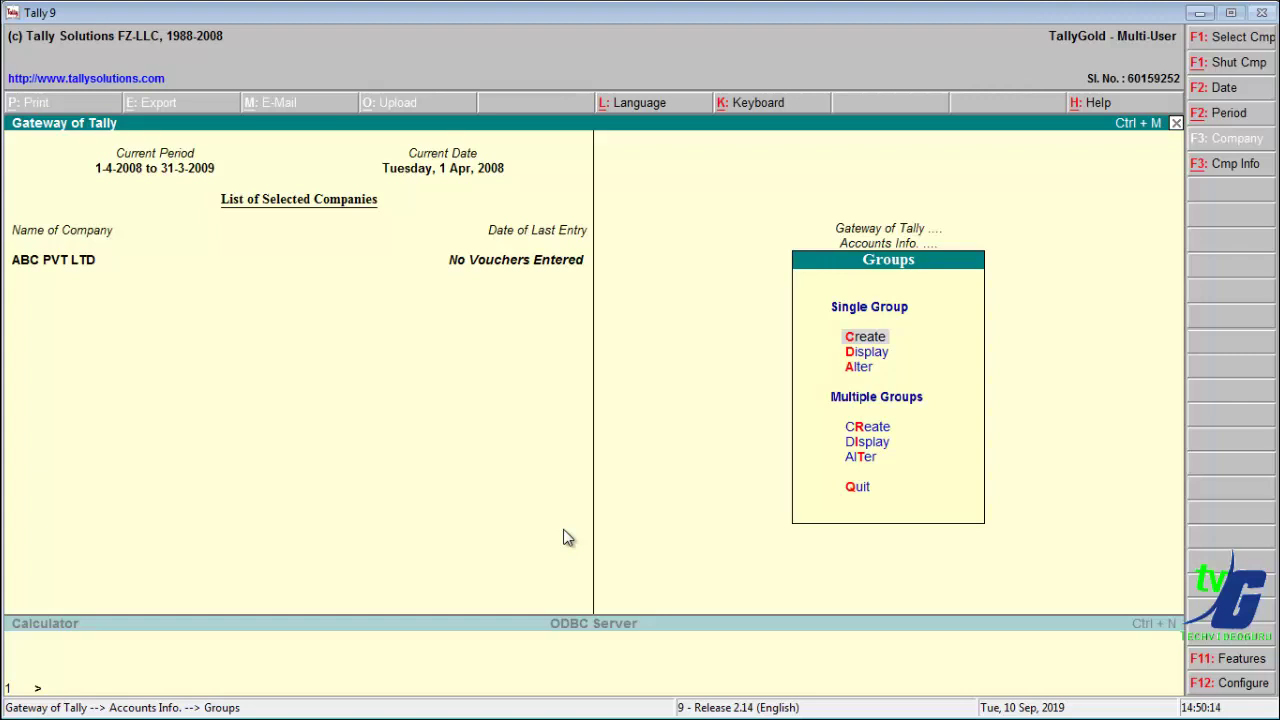
{"action": "left_click", "coordinate": [866, 430]}
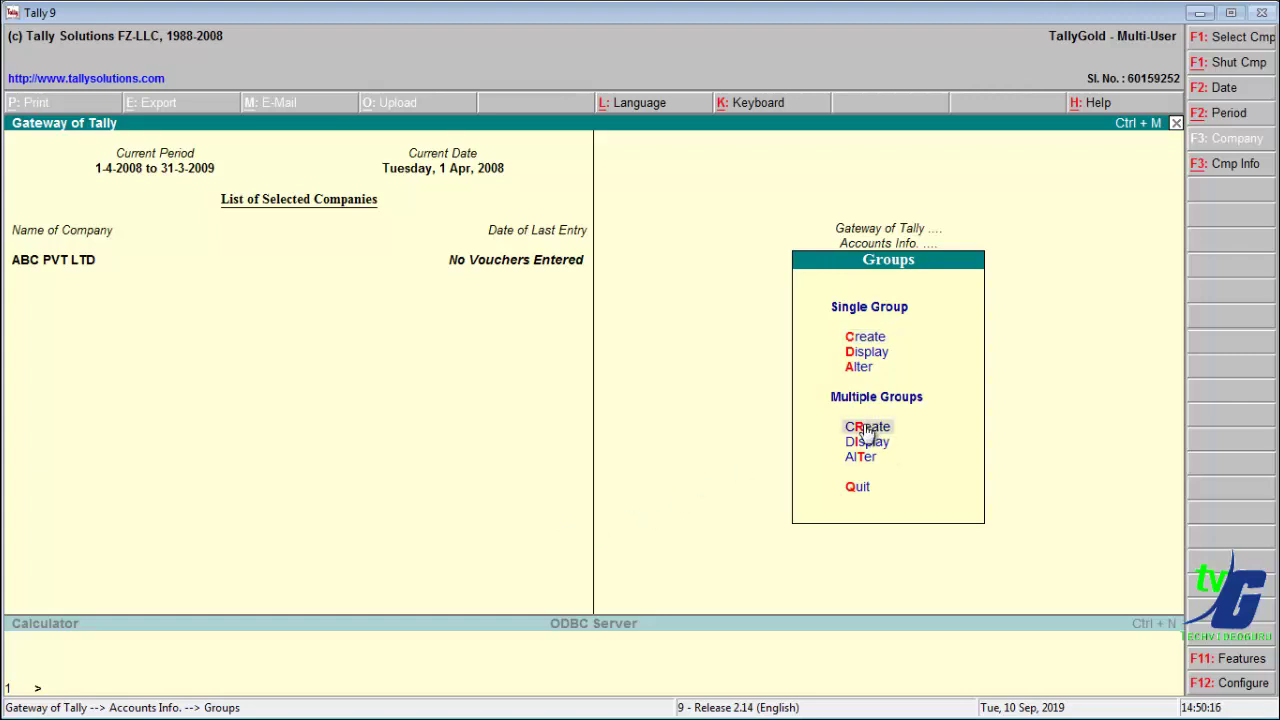
{"action": "left_click", "coordinate": [866, 432]}
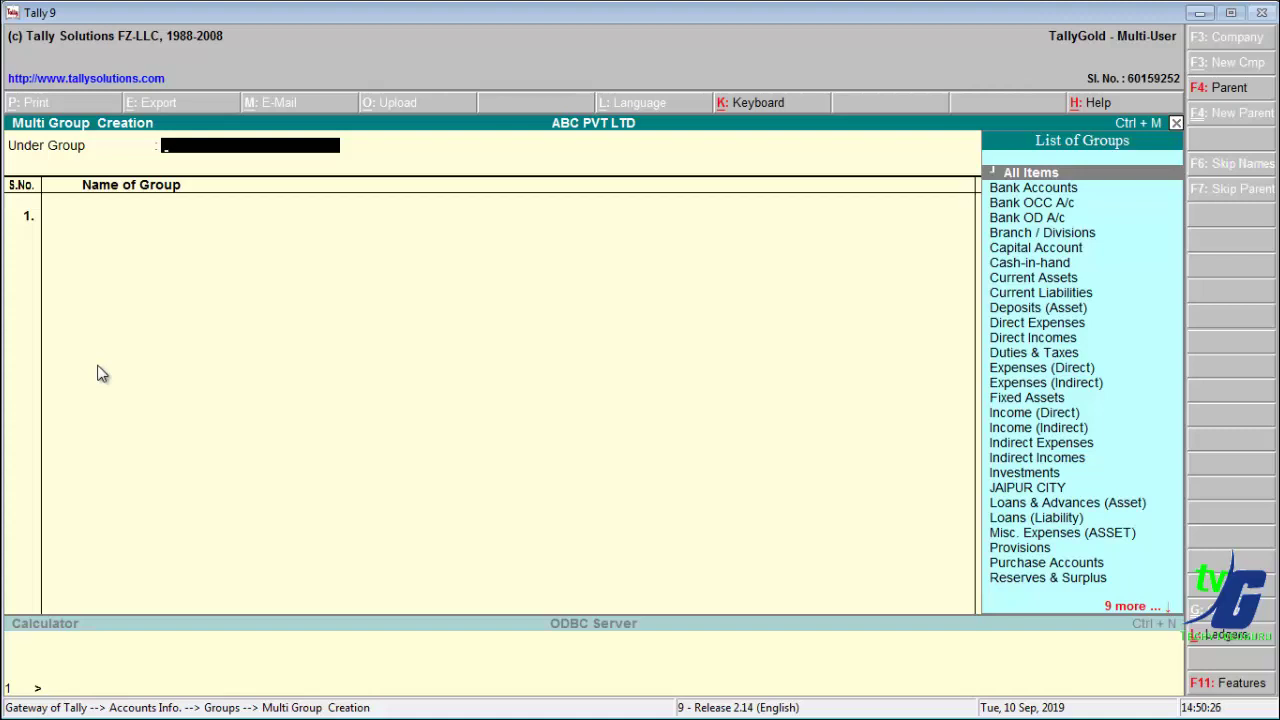
Step: Switch to the PDF notes in Adobe Reader, check what follows the group deletion section, and return to Tally
{"action": "left_click", "coordinate": [1199, 12]}
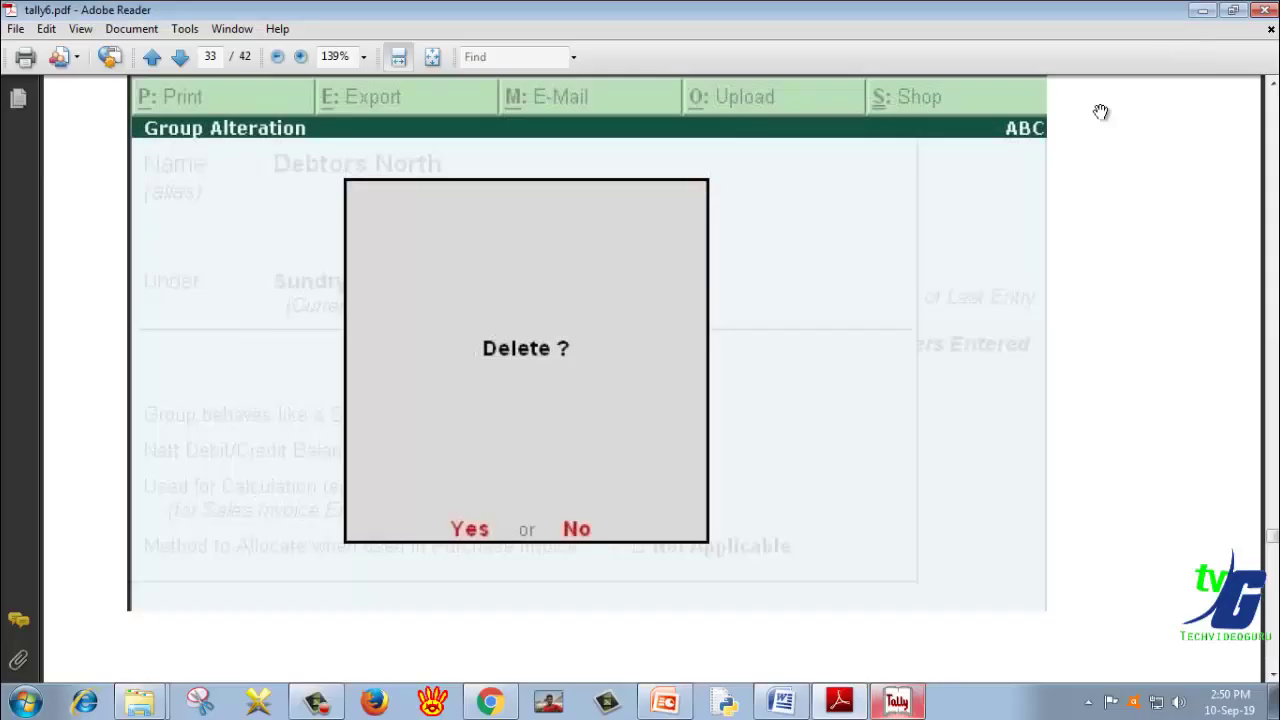
{"action": "scroll", "coordinate": [911, 437], "scroll_direction": "down", "scroll_amount": 5}
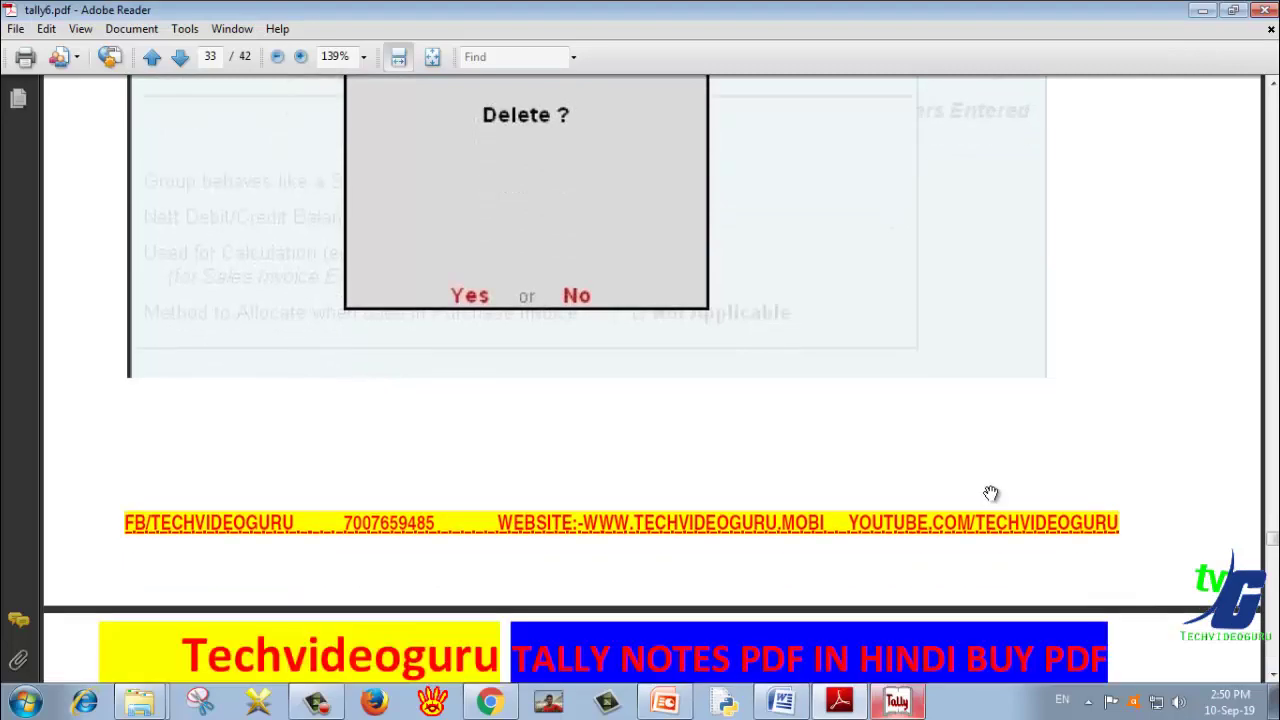
{"action": "left_click_drag", "start_coordinate": [990, 493], "coordinate": [960, 203]}
{"action": "left_click_drag", "start_coordinate": [897, 457], "coordinate": [894, 366]}
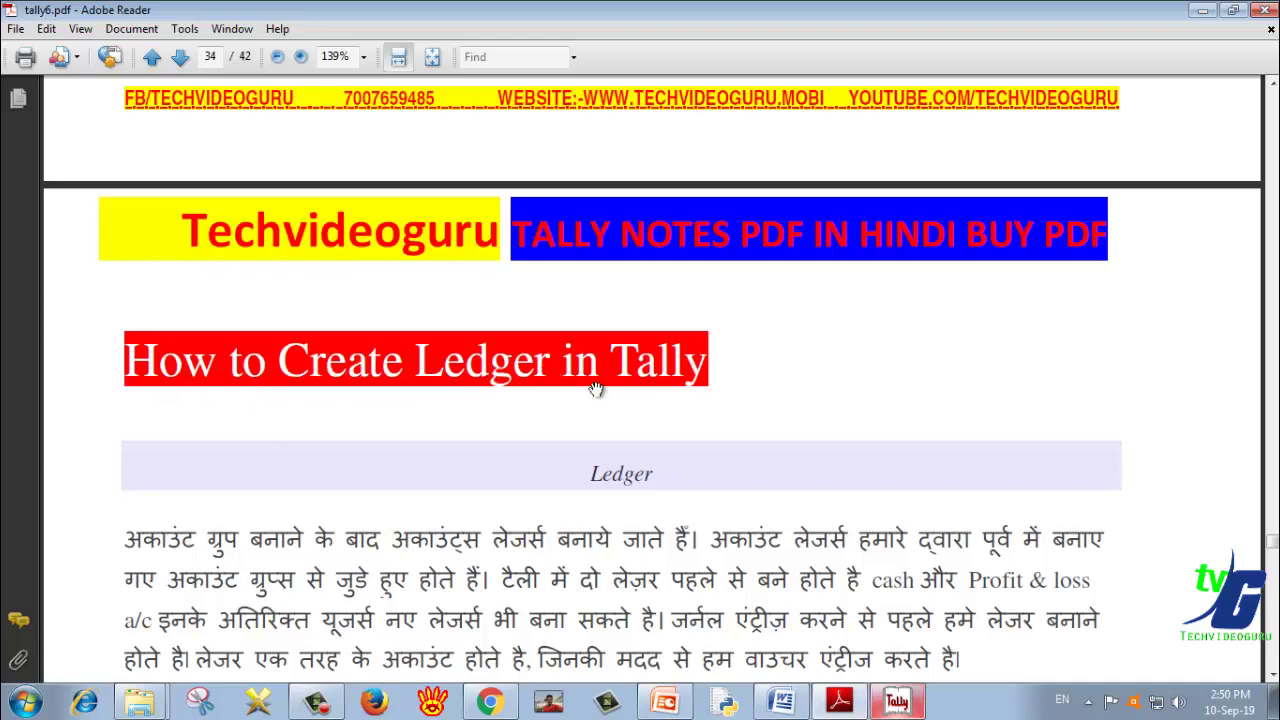
{"action": "scroll", "coordinate": [858, 450], "scroll_direction": "up", "scroll_amount": 1}
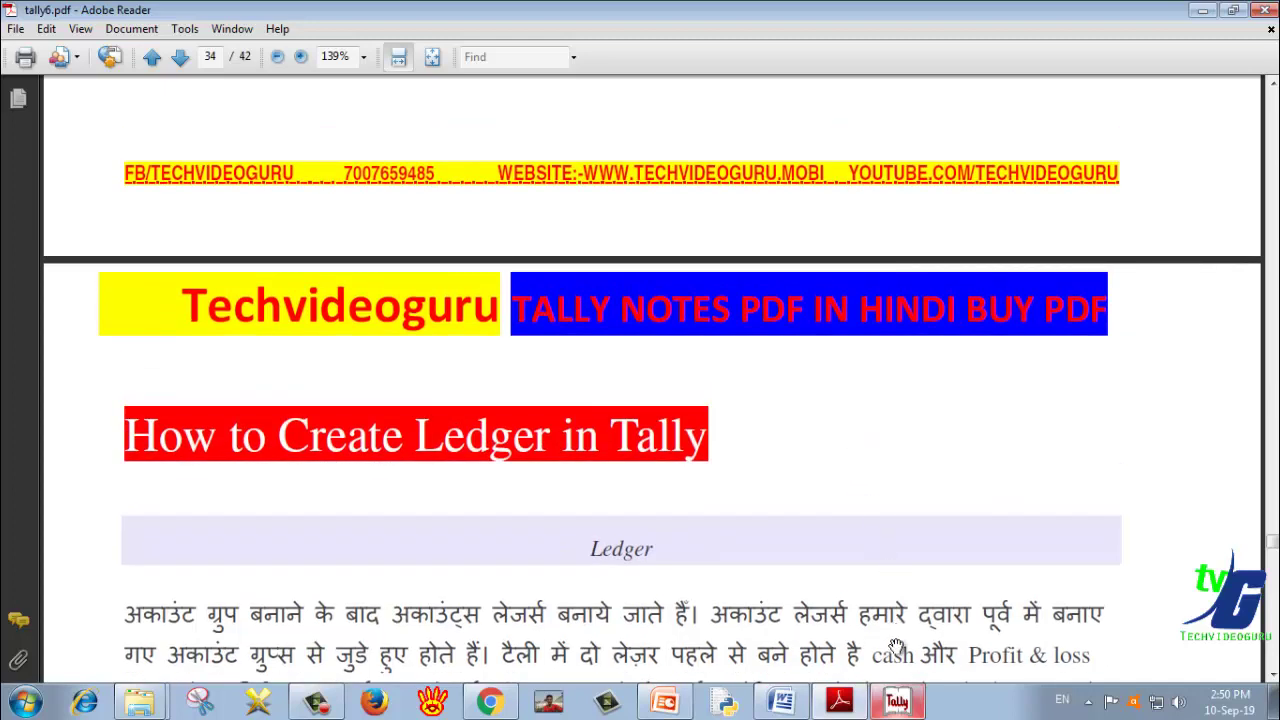
{"action": "left_click", "coordinate": [897, 702]}
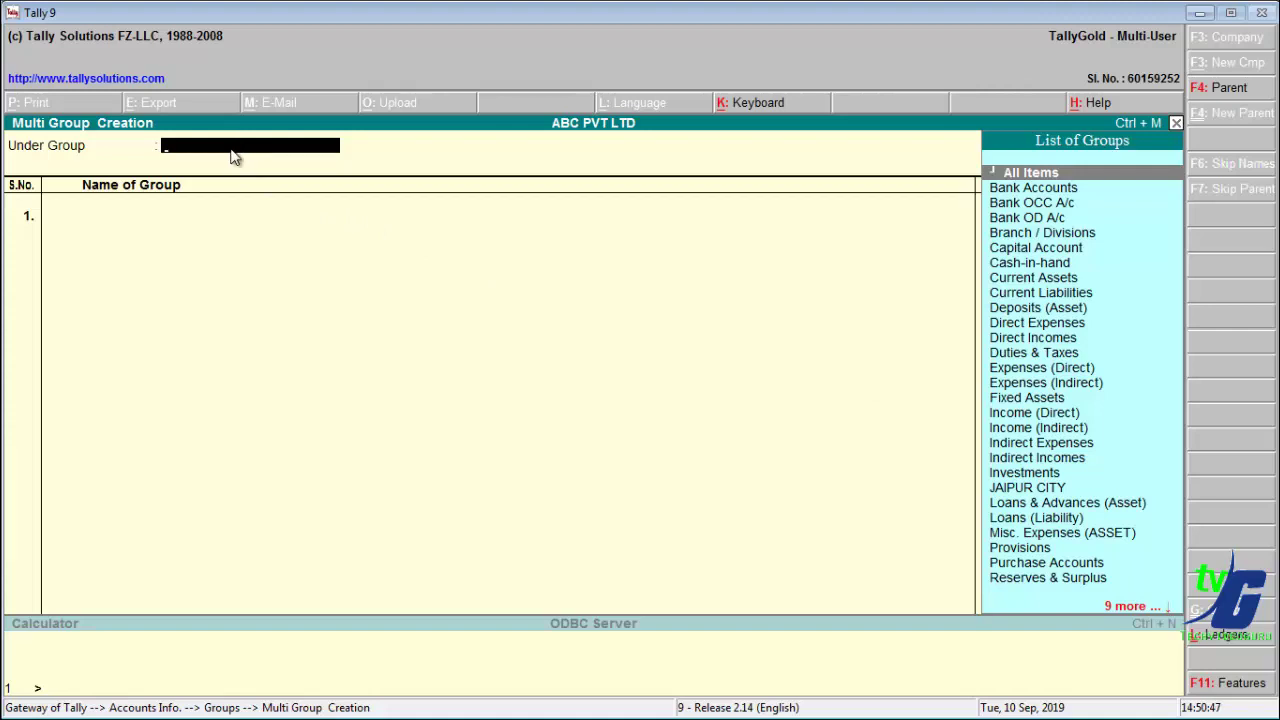
Step: Create the groups Agra Farm and Lucknow City under the JAIPUR CITY group and save them
{"action": "type", "text": "j"}
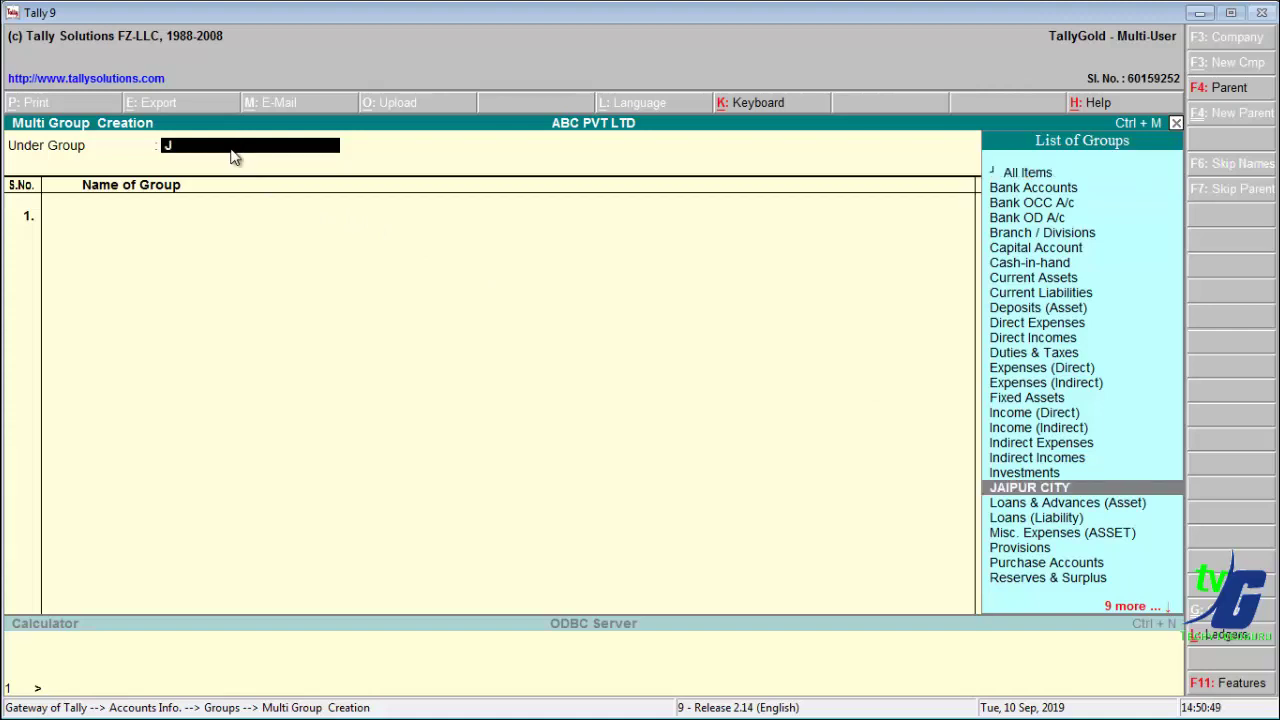
{"action": "key", "text": "Return"}
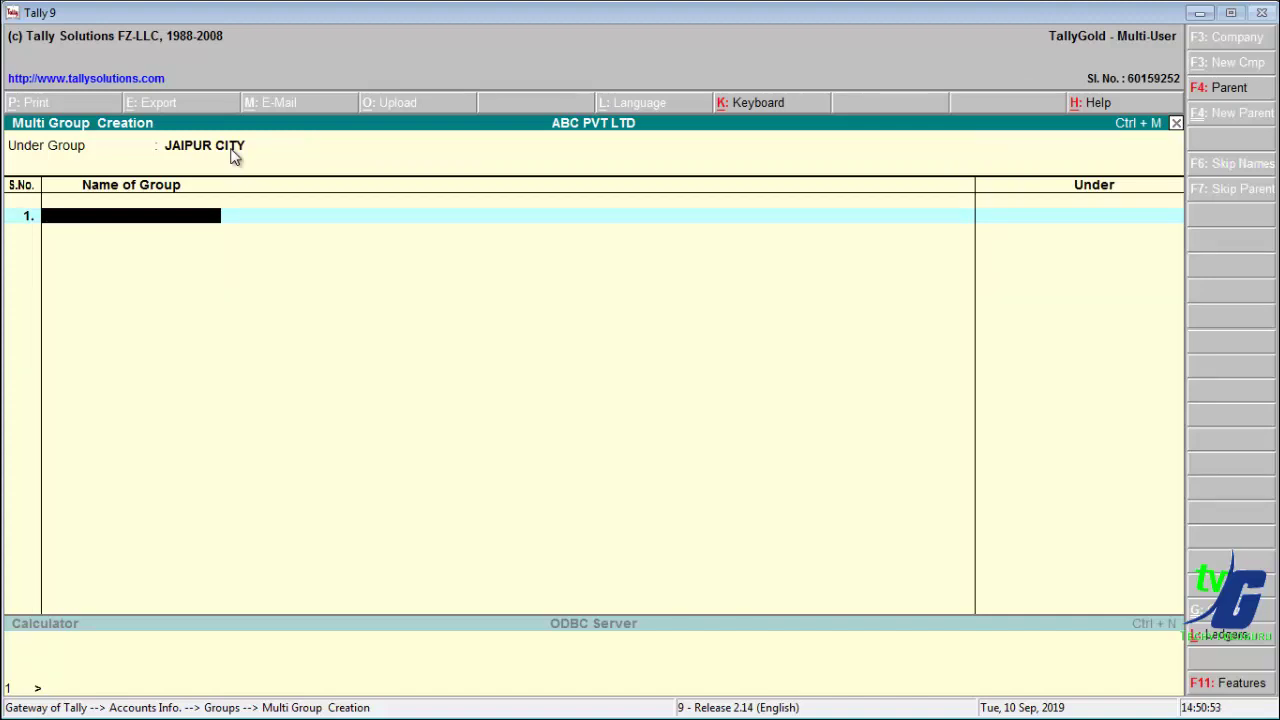
{"action": "type", "text": "Agra Fa"}
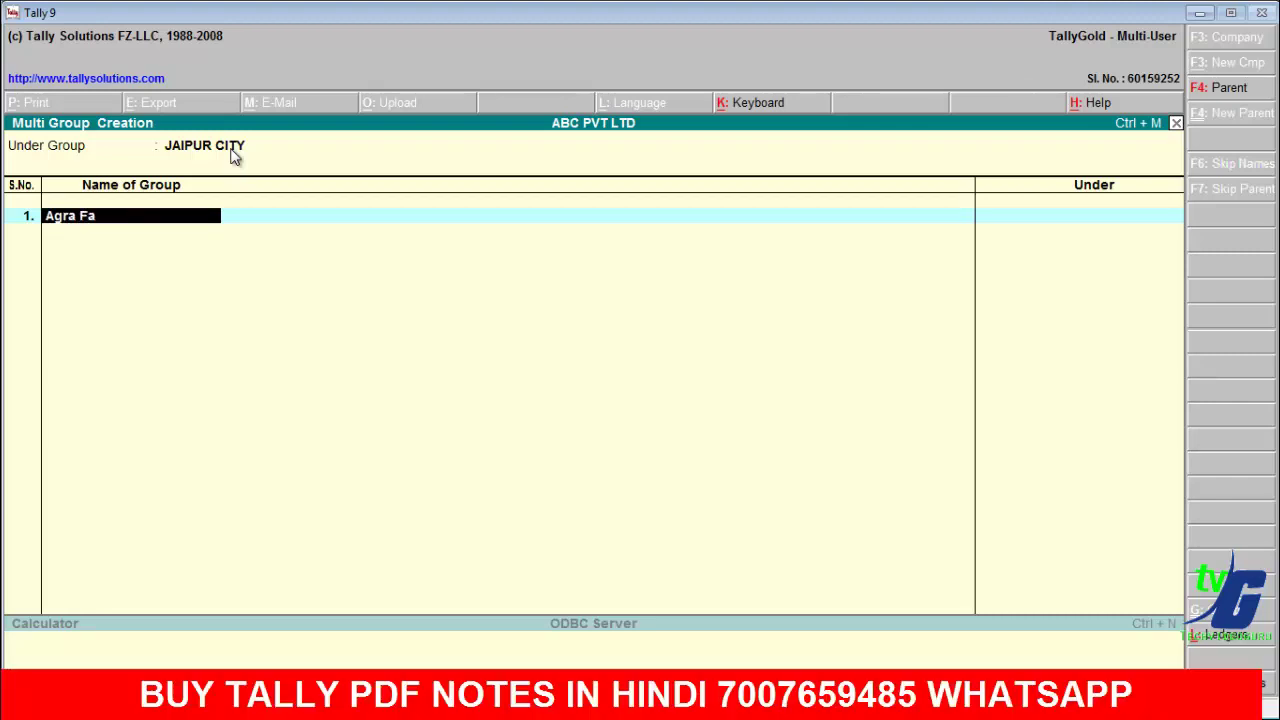
{"action": "type", "text": "rm"}
{"action": "key", "text": "Return"}
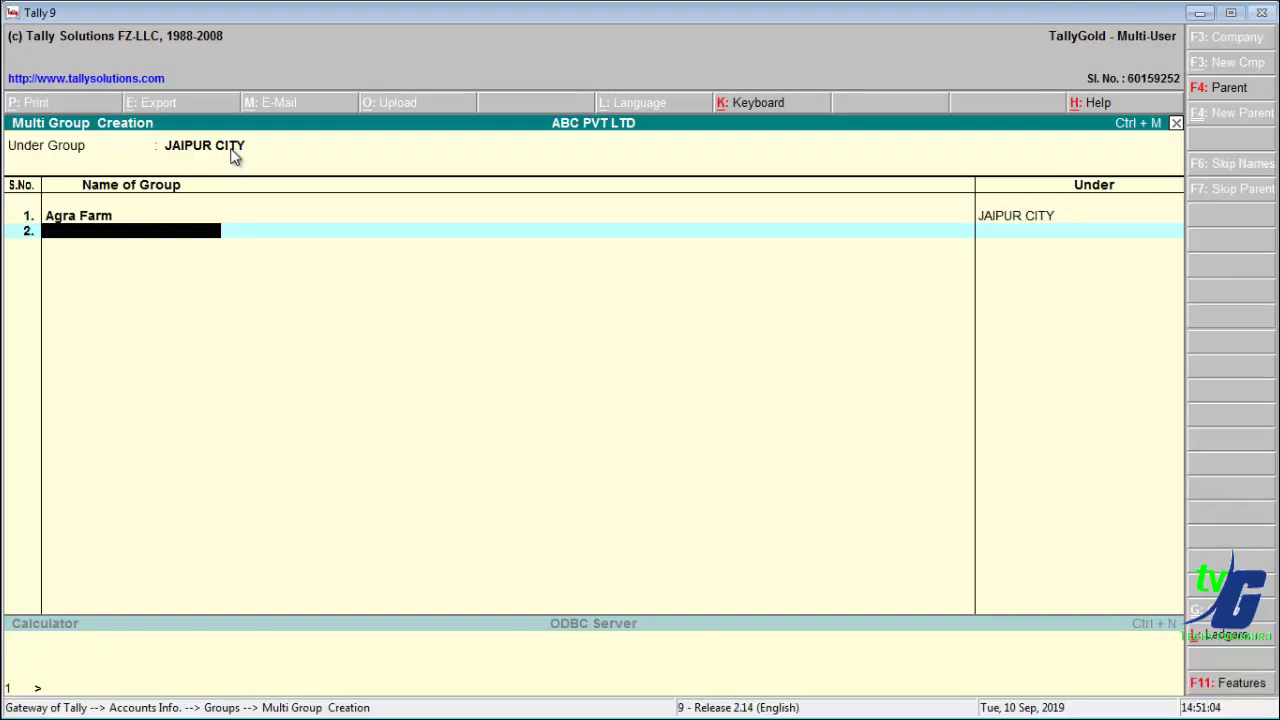
{"action": "type", "text": "Lucknow City"}
{"action": "key", "text": "Return"}
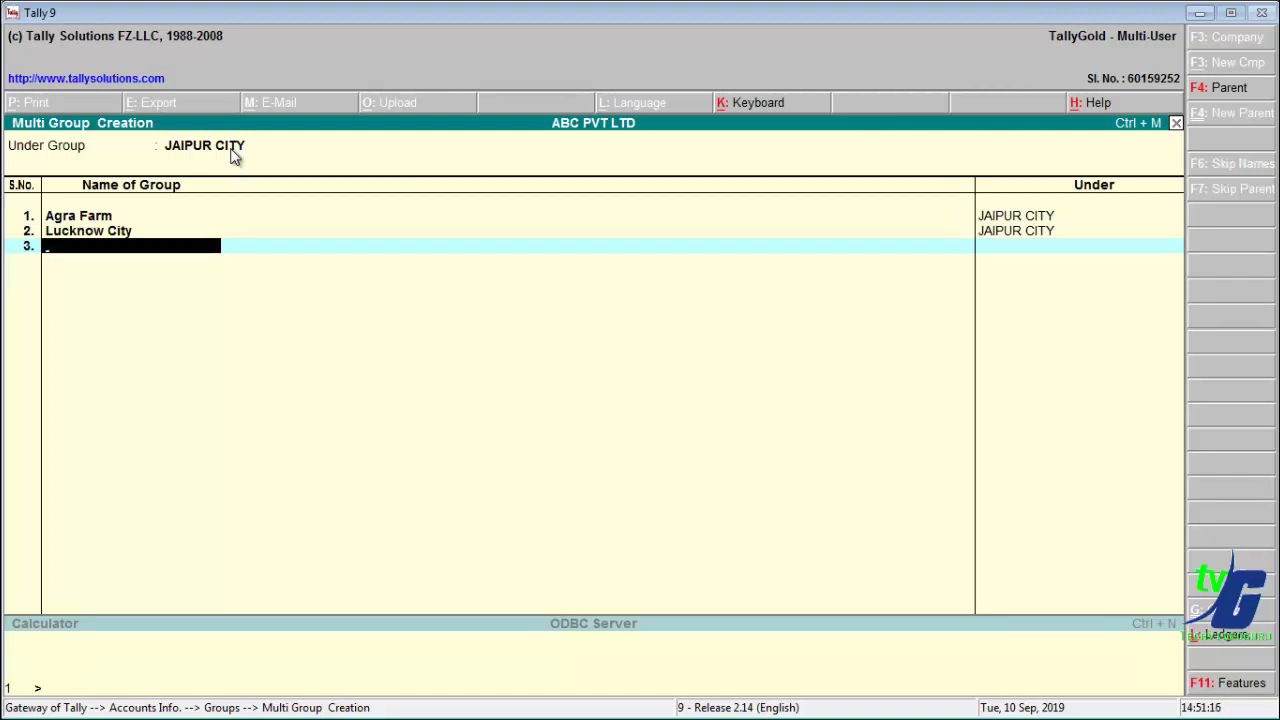
{"action": "key", "text": "Return"}
{"action": "key", "text": "Return"}
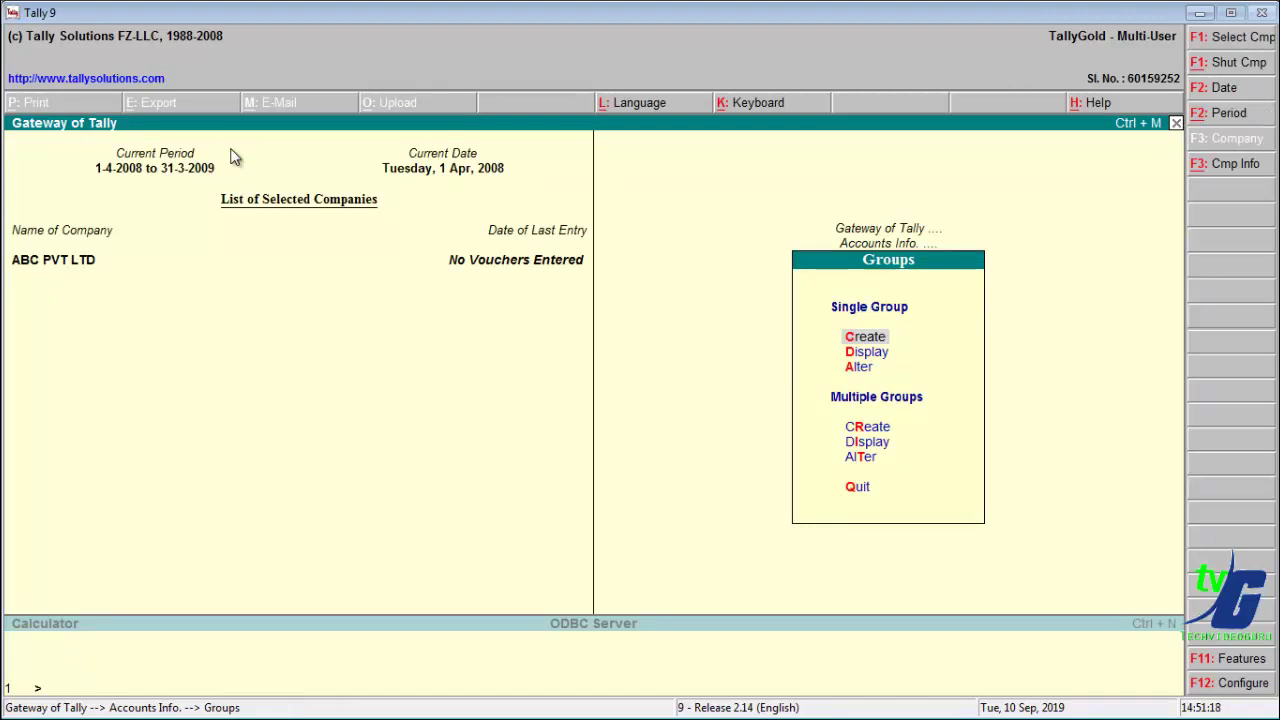
Step: Display the multiple groups under JAIPUR CITY and close the display back to the group options
{"action": "key", "text": "Down"}
{"action": "key", "text": "Down"}
{"action": "key", "text": "Down"}
{"action": "key", "text": "Down"}
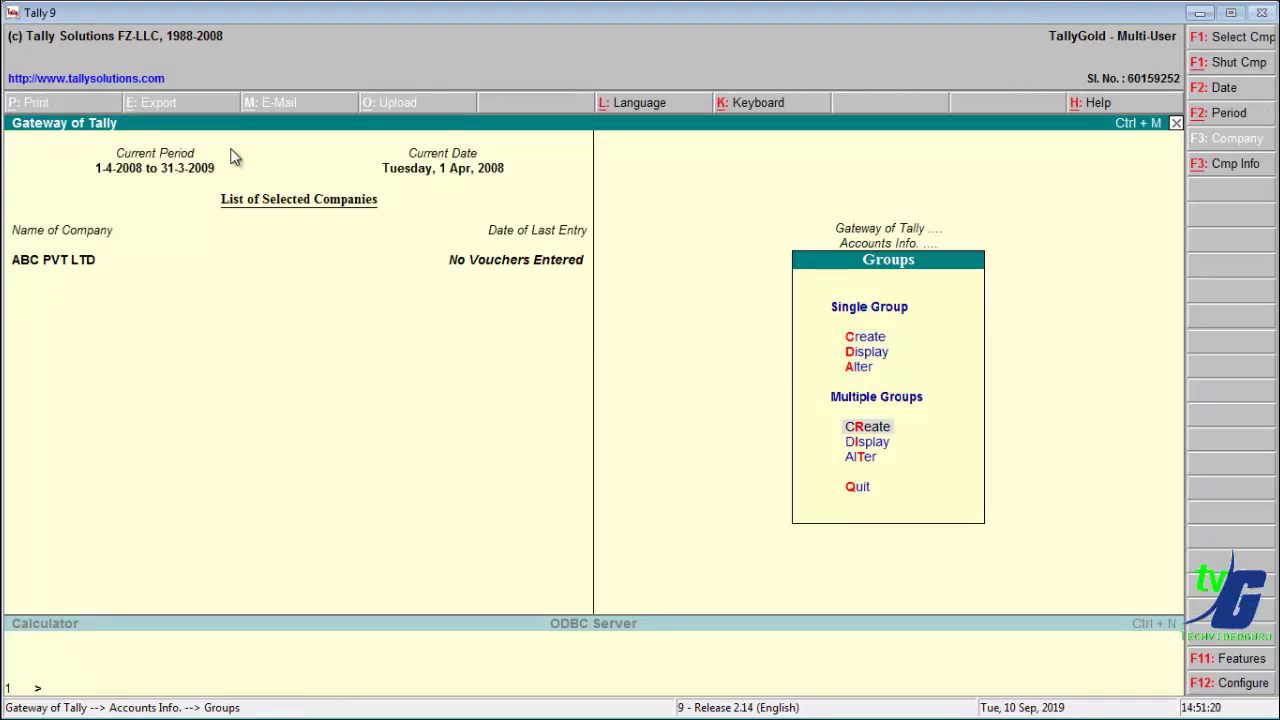
{"action": "key", "text": "Return"}
{"action": "key", "text": "Down"}
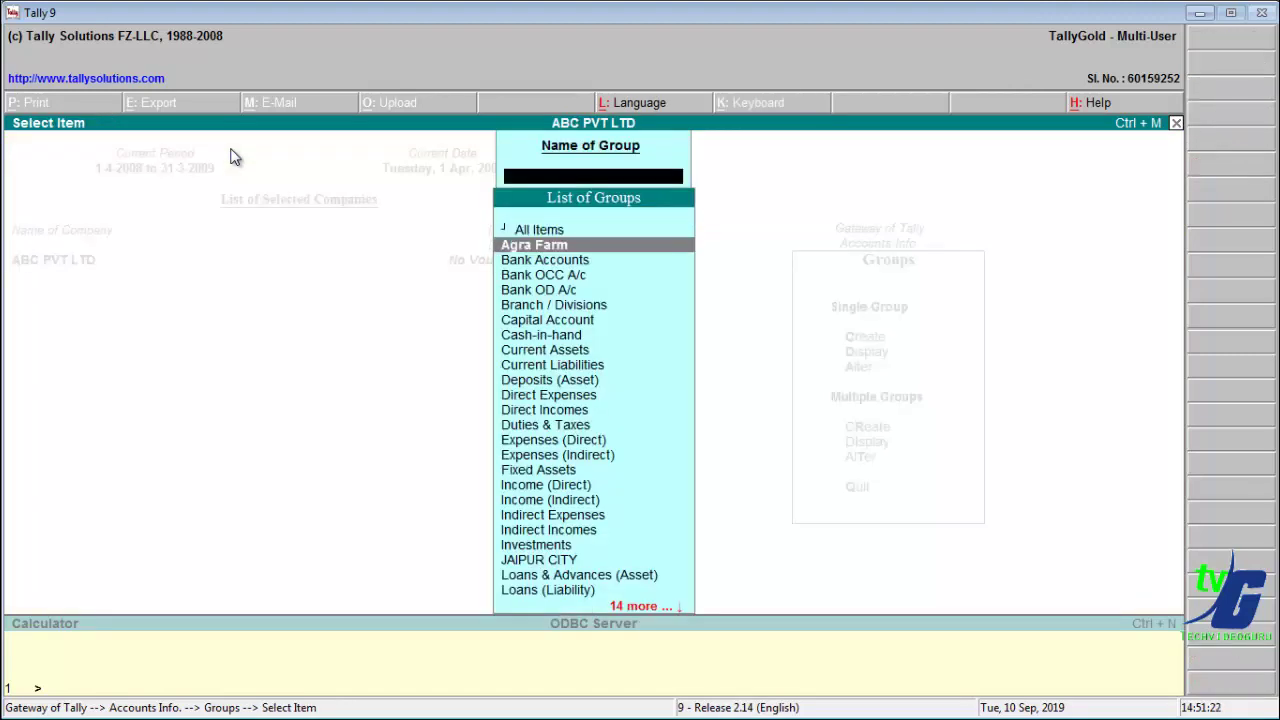
{"action": "key", "text": "Down"}
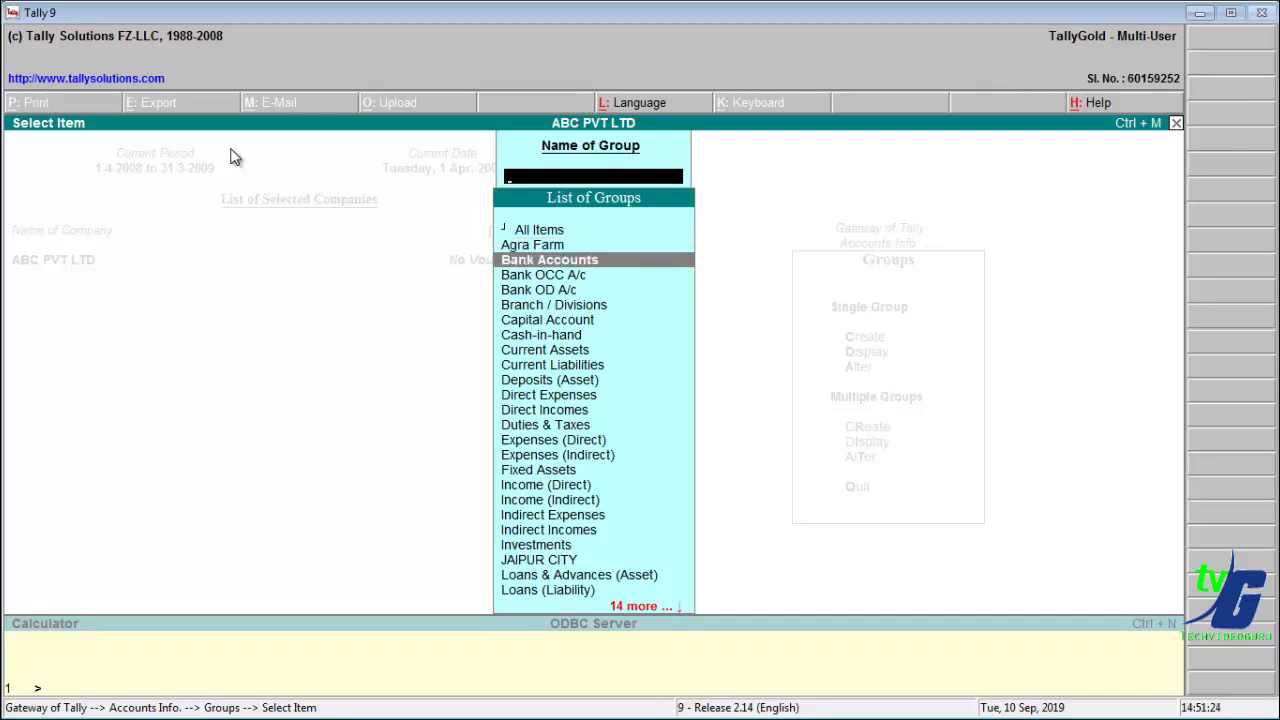
{"action": "key", "text": "Down"}
{"action": "key", "text": "Down"}
{"action": "key", "text": "Down"}
{"action": "key", "text": "Down"}
{"action": "key", "text": "Down"}
{"action": "key", "text": "Down"}
{"action": "key", "text": "Down"}
{"action": "key", "text": "Down"}
{"action": "key", "text": "Down"}
{"action": "key", "text": "Down"}
{"action": "key", "text": "Down"}
{"action": "key", "text": "Down"}
{"action": "key", "text": "Down"}
{"action": "key", "text": "Down"}
{"action": "key", "text": "Down"}
{"action": "key", "text": "Down"}
{"action": "key", "text": "Down"}
{"action": "key", "text": "Down"}
{"action": "key", "text": "Down"}
{"action": "key", "text": "Down"}
{"action": "key", "text": "Return"}
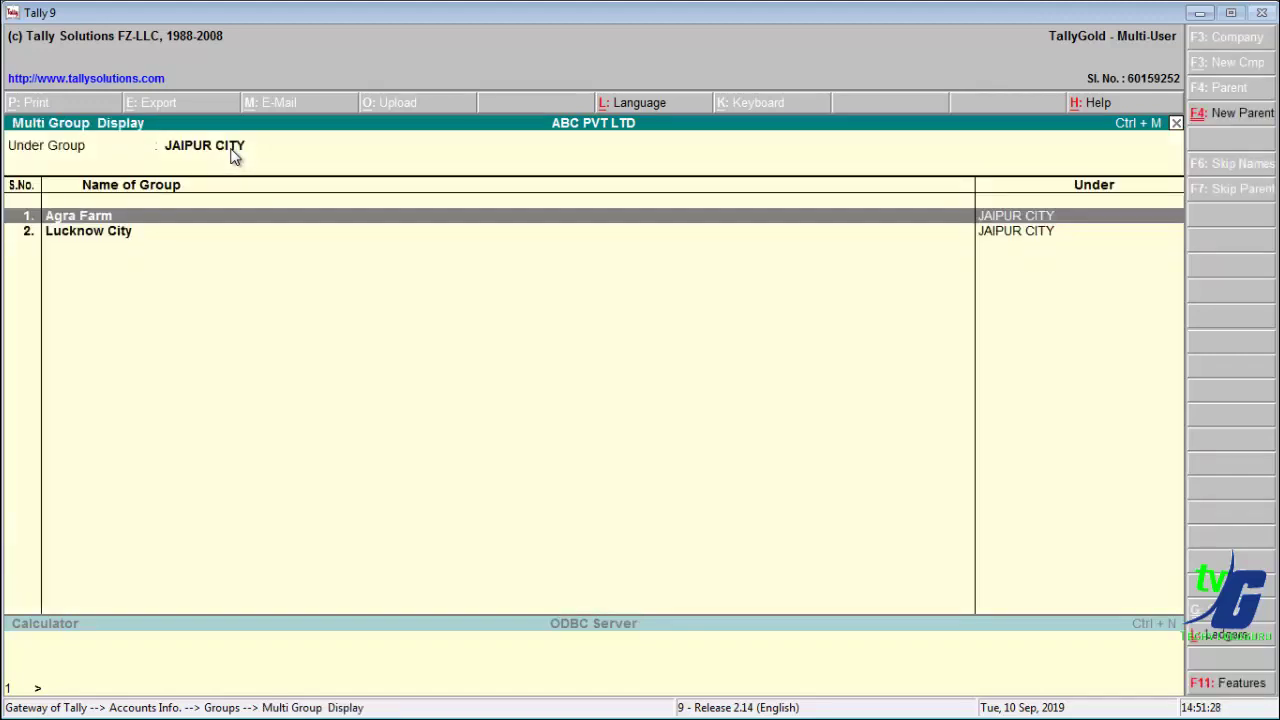
{"action": "key", "text": "Escape"}
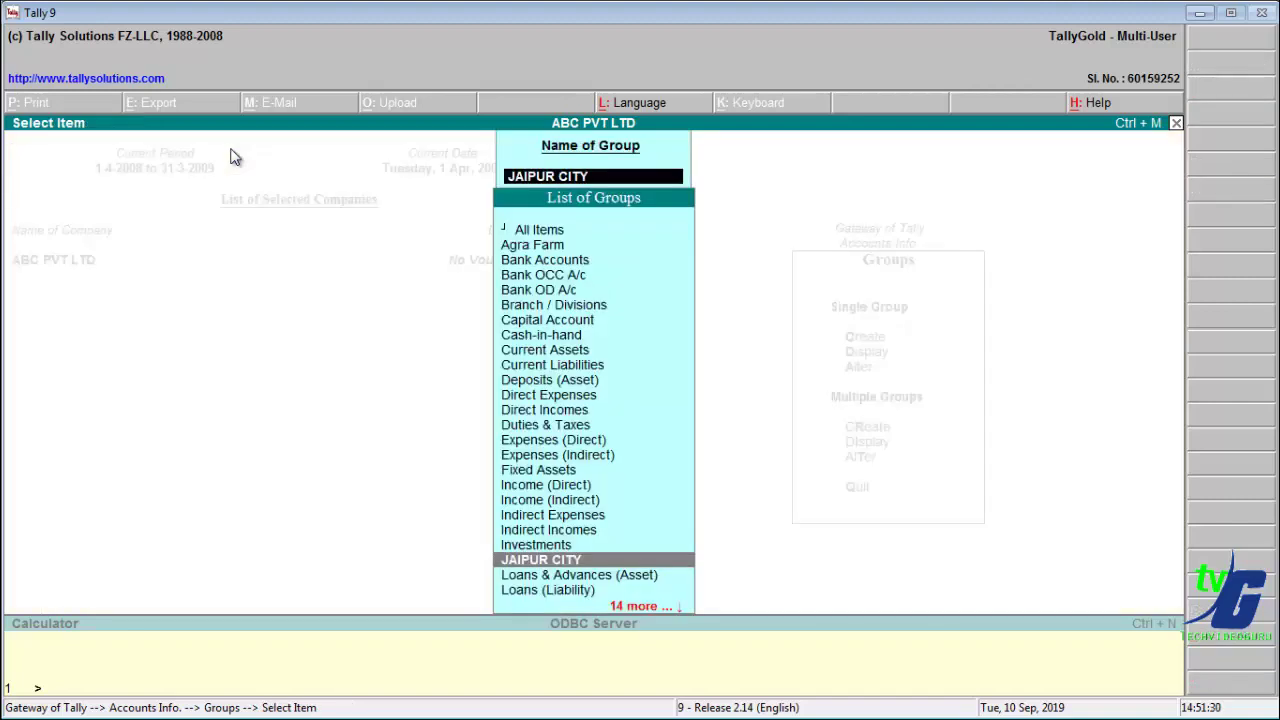
{"action": "key", "text": "BackSpace"}
{"action": "key", "text": "Escape"}
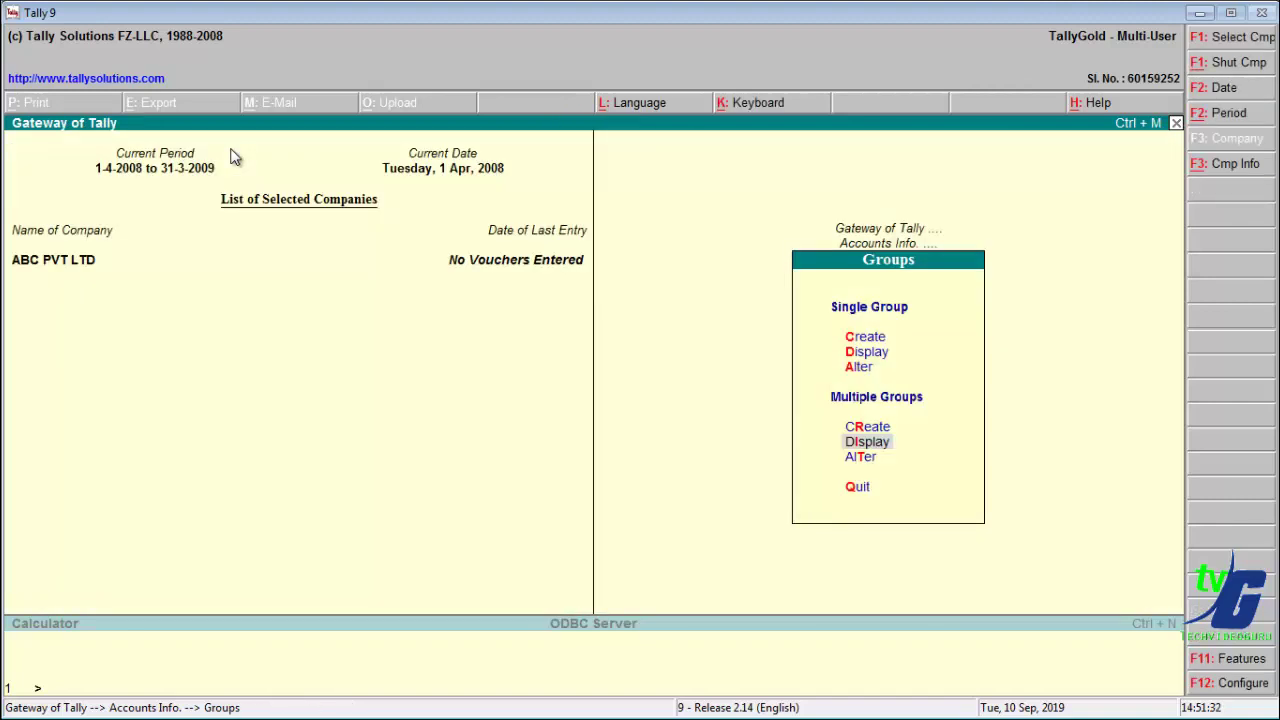
Step: Open the groups under JAIPUR CITY for multiple-group alteration and leave them without changes
{"action": "key", "text": "Down"}
{"action": "key", "text": "Return"}
{"action": "key", "text": "Down"}
{"action": "key", "text": "Down"}
{"action": "key", "text": "Down"}
{"action": "key", "text": "Down"}
{"action": "key", "text": "Down"}
{"action": "key", "text": "Down"}
{"action": "key", "text": "Down"}
{"action": "key", "text": "Down"}
{"action": "key", "text": "Down"}
{"action": "key", "text": "Down"}
{"action": "key", "text": "Down"}
{"action": "key", "text": "Down"}
{"action": "key", "text": "Down"}
{"action": "key", "text": "Down"}
{"action": "key", "text": "Down"}
{"action": "key", "text": "Down"}
{"action": "key", "text": "Down"}
{"action": "key", "text": "Down"}
{"action": "key", "text": "Down"}
{"action": "key", "text": "Down"}
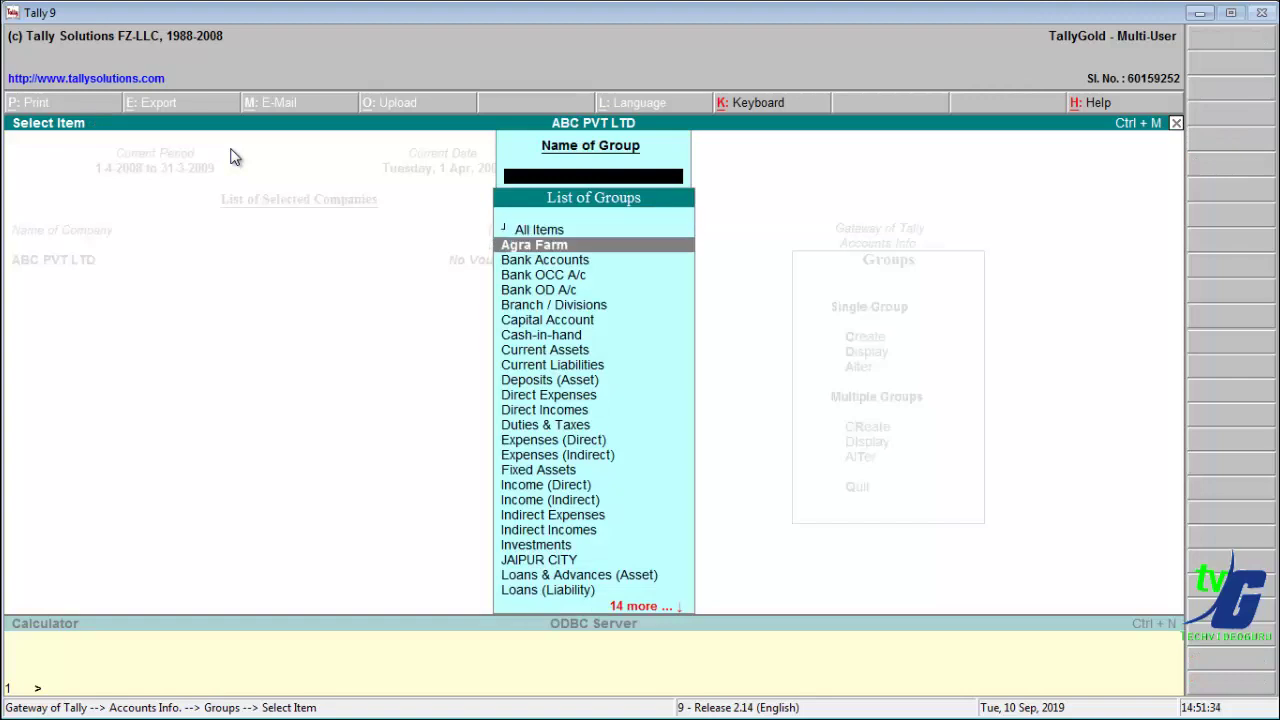
{"action": "key", "text": "Down"}
{"action": "key", "text": "Return"}
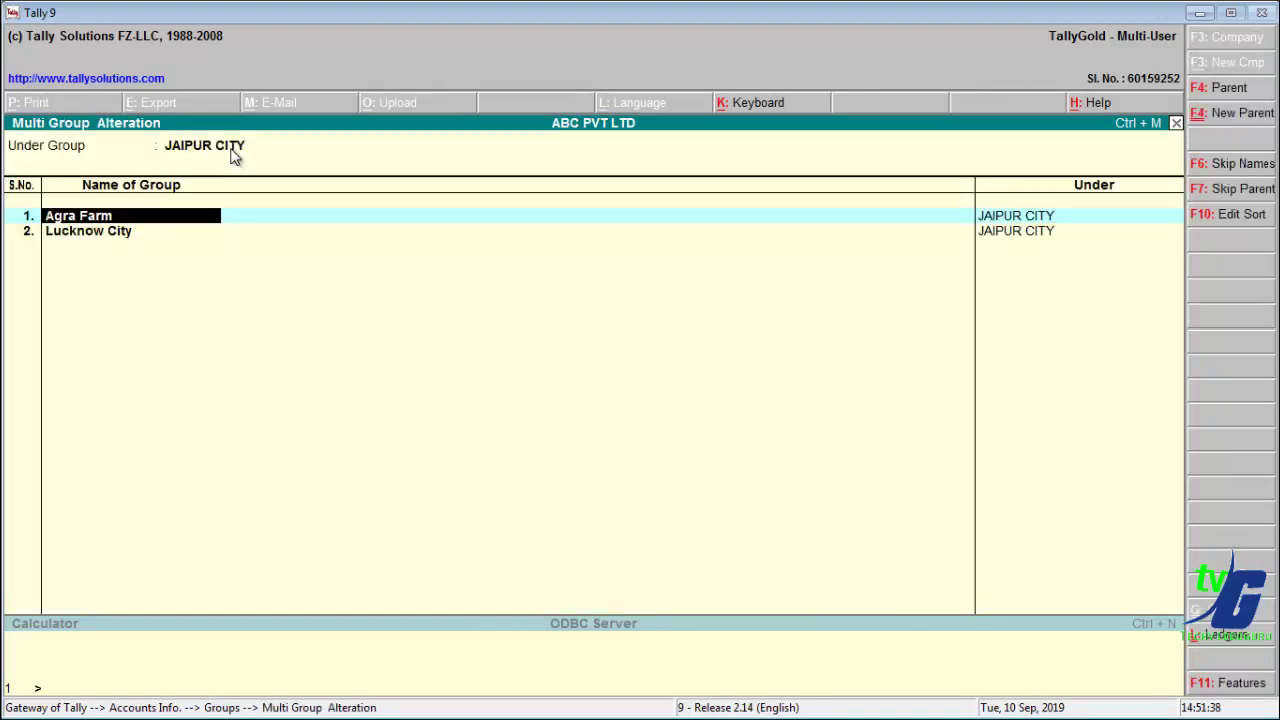
{"action": "key", "text": "BackSpace"}
{"action": "key", "text": "Escape"}
Step: Open the multiple-group alteration for Agra Farm and close it back to the group options
{"action": "key", "text": "n"}
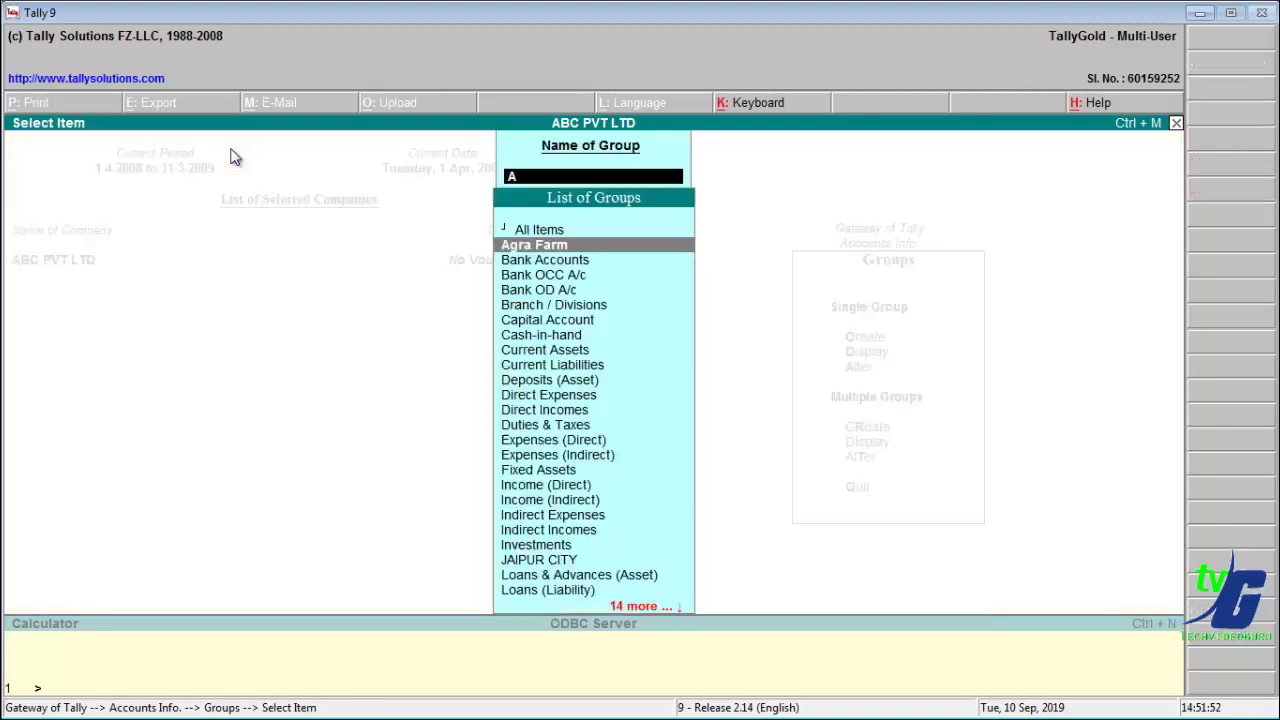
{"action": "key", "text": "Return"}
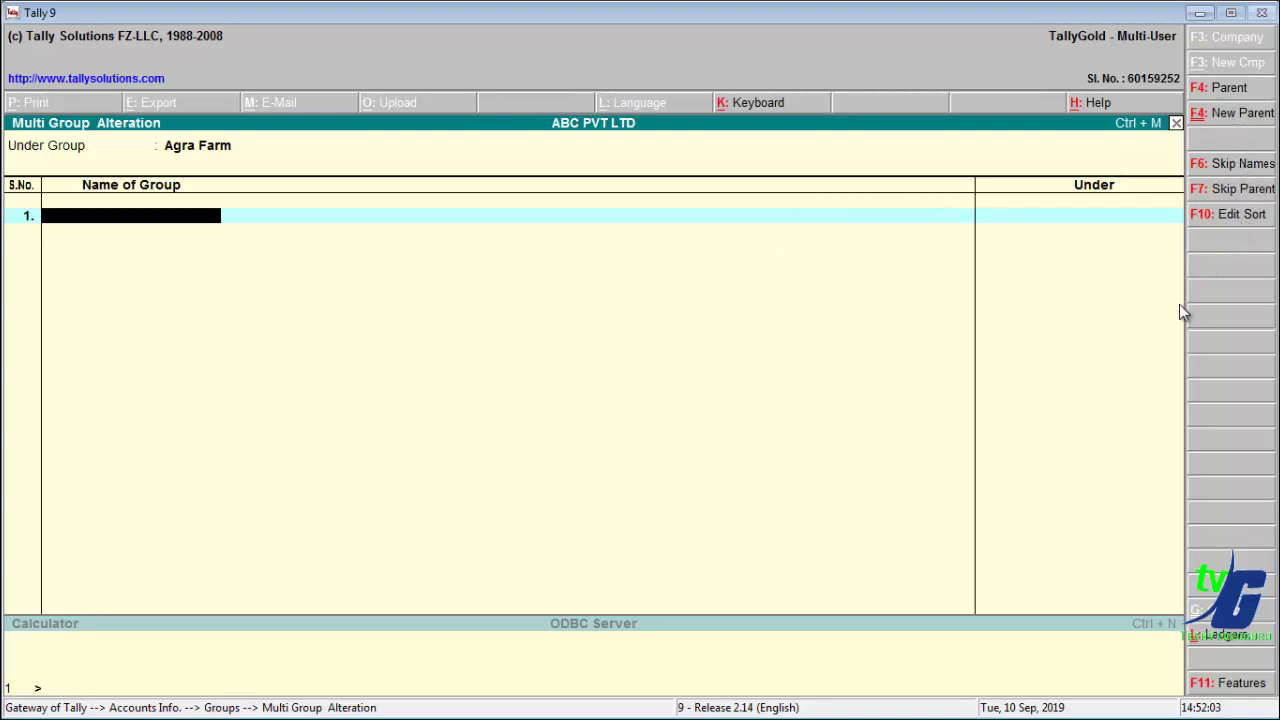
{"action": "key", "text": "Escape"}
{"action": "key", "text": "Return"}
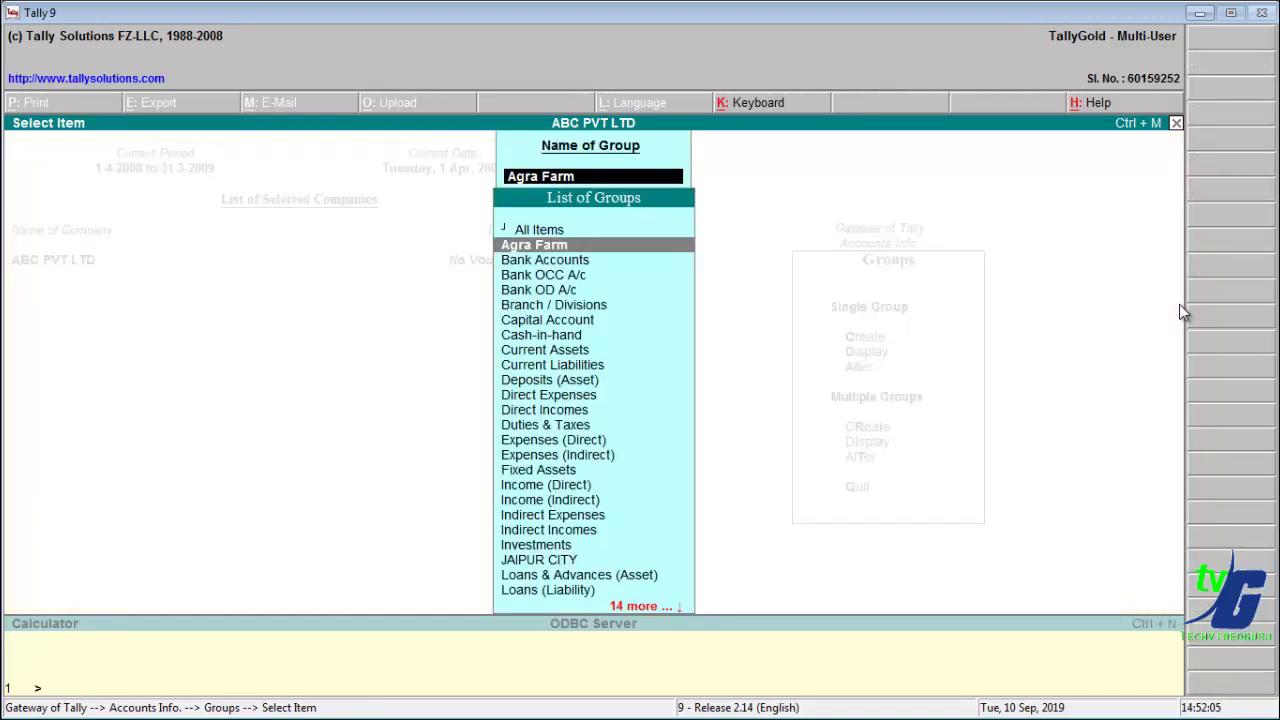
{"action": "key", "text": "Escape"}
{"action": "key", "text": "Escape"}
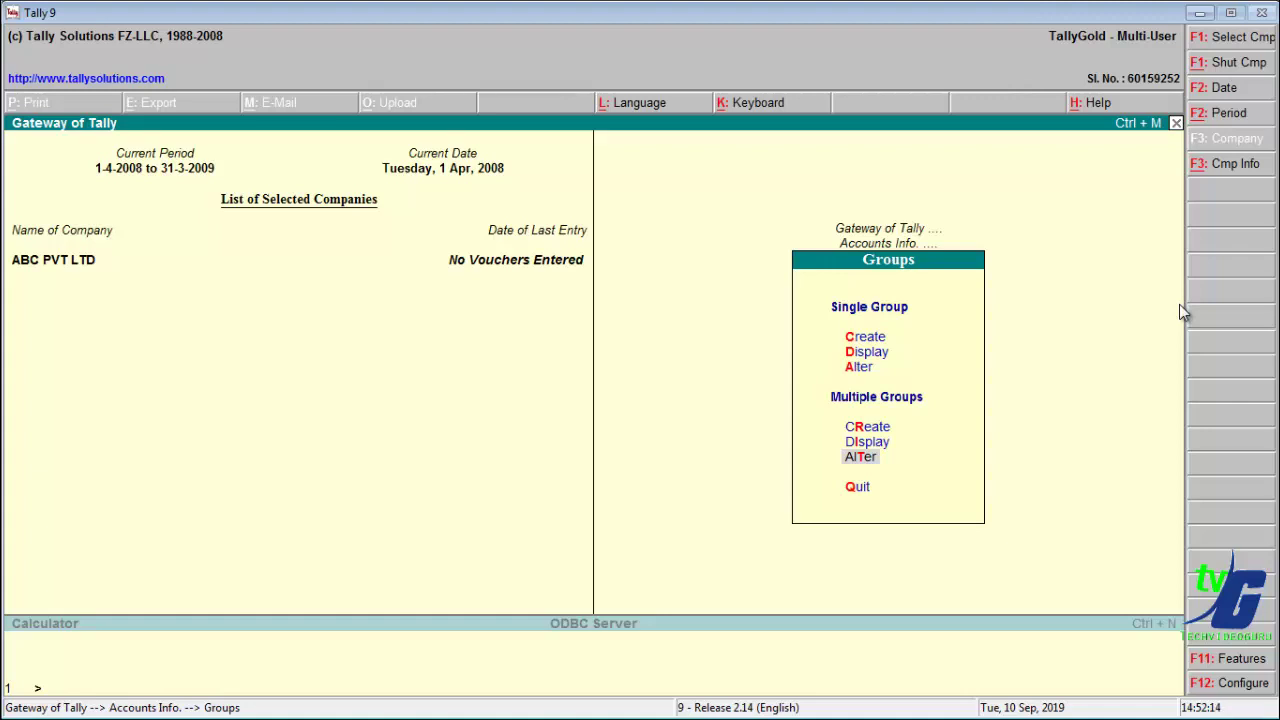
Step: Return to the Gateway of Tally and switch to the PDF notes in Adobe Reader
{"action": "key", "text": "Escape"}
{"action": "key", "text": "Escape"}
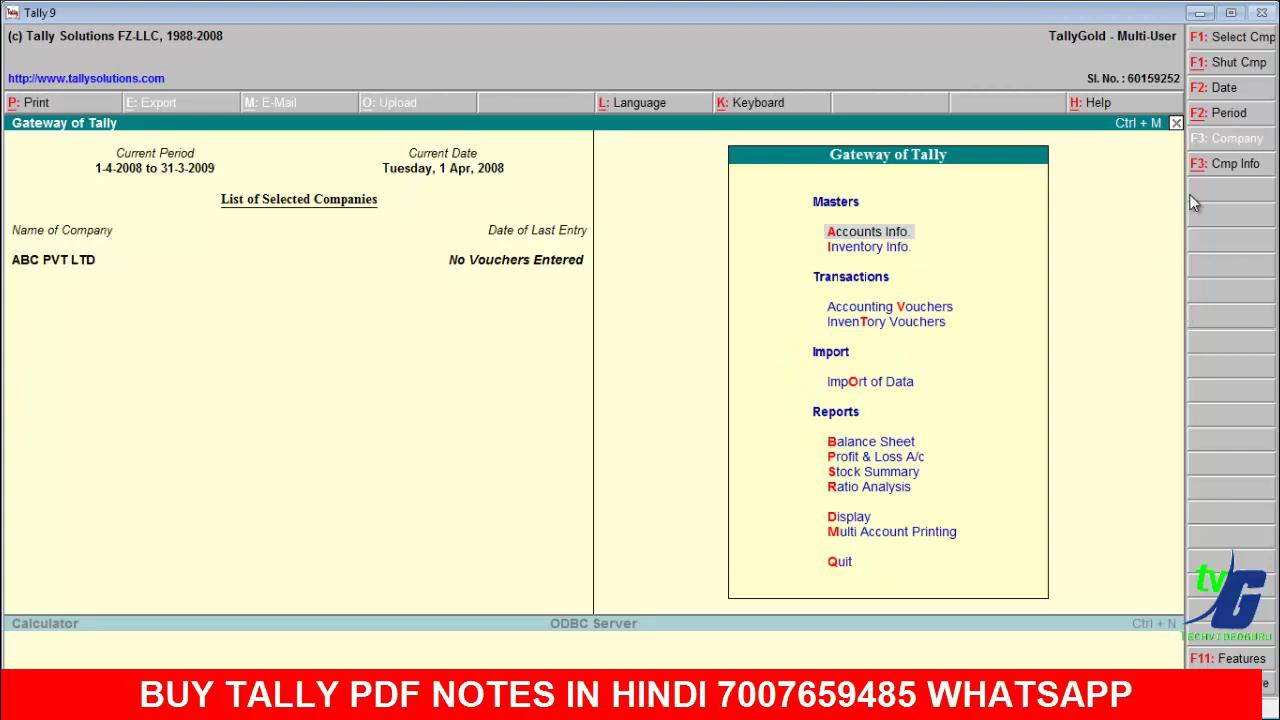
{"action": "left_click", "coordinate": [1199, 12]}
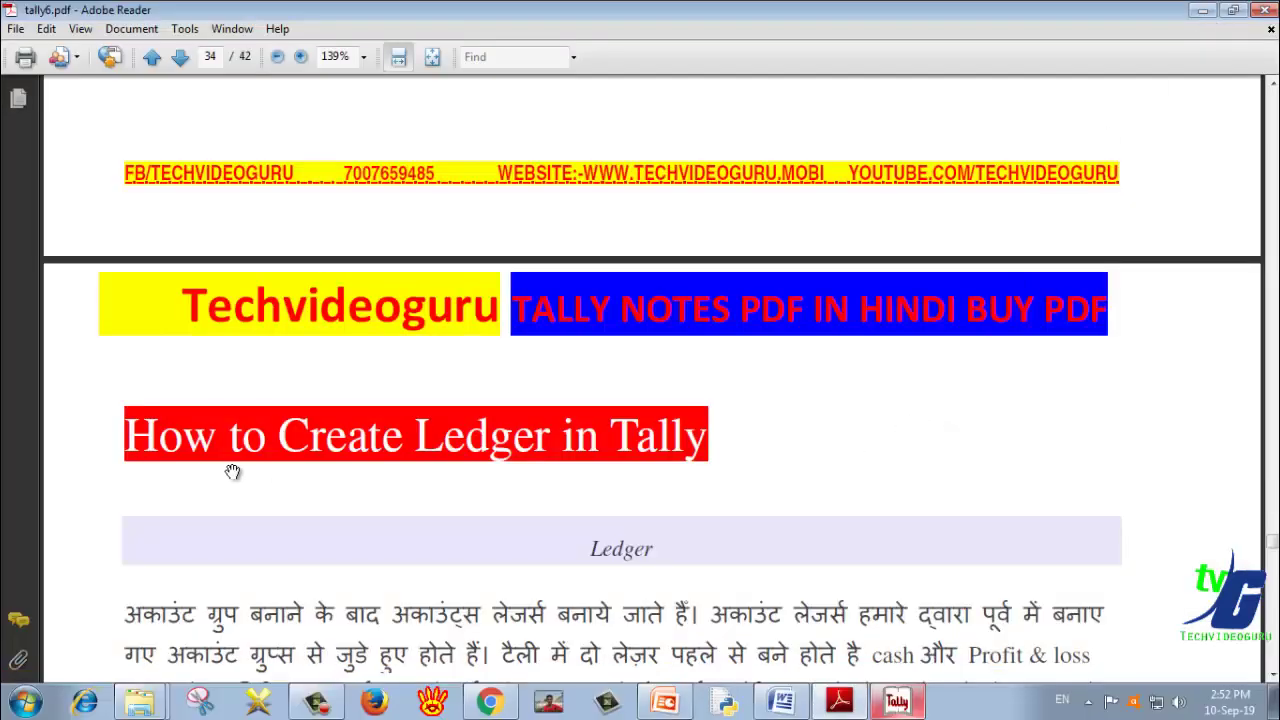